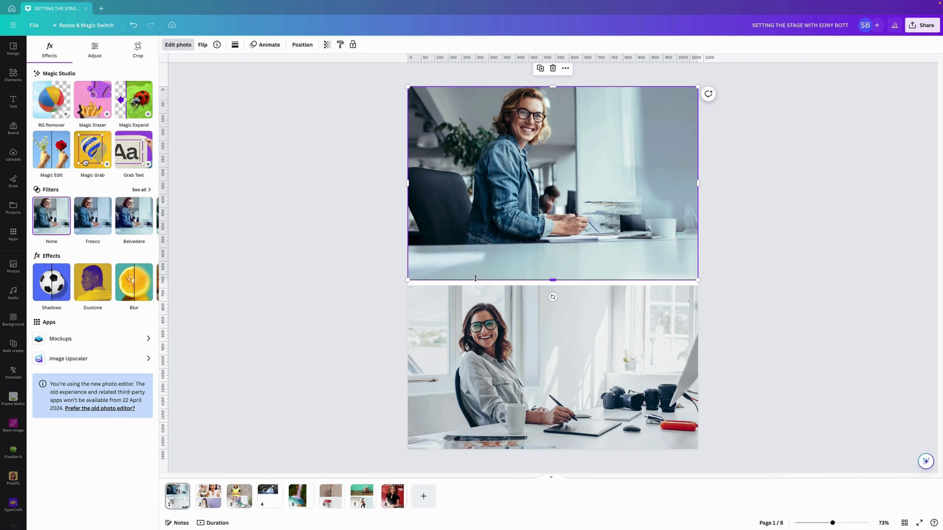
Browse the uploads and recently used elements, and view the details of the smiling businesswoman photo in an office.
{"action": "left_click", "coordinate": [13, 154]}
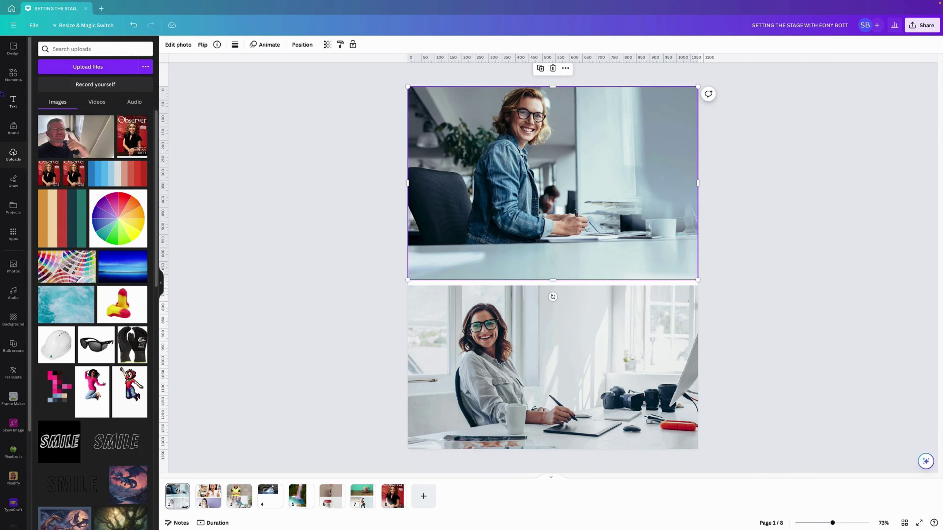
{"action": "left_click", "coordinate": [11, 78]}
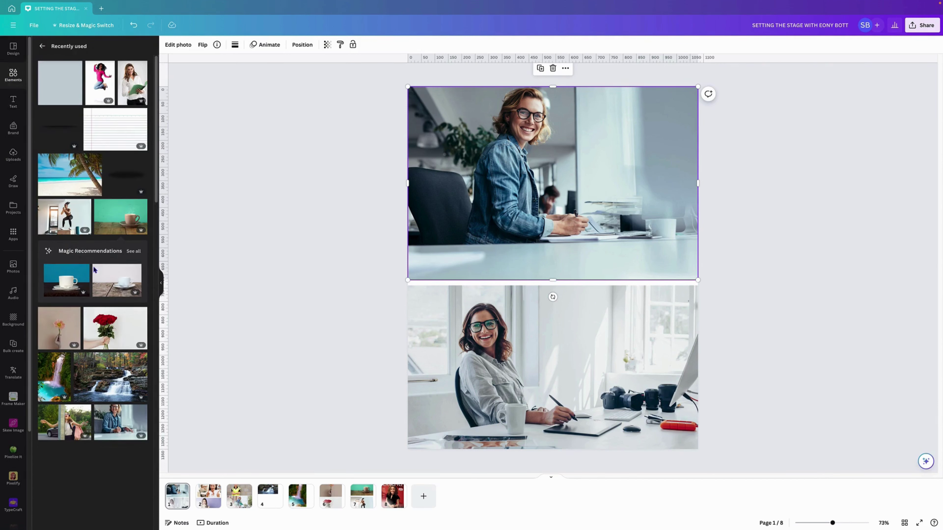
{"action": "left_click", "coordinate": [141, 411]}
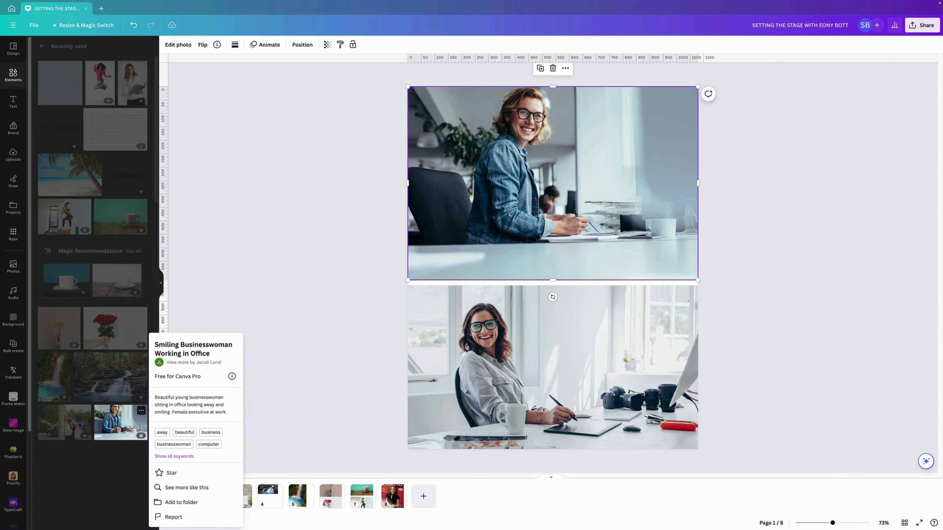
{"action": "left_click", "coordinate": [281, 347]}
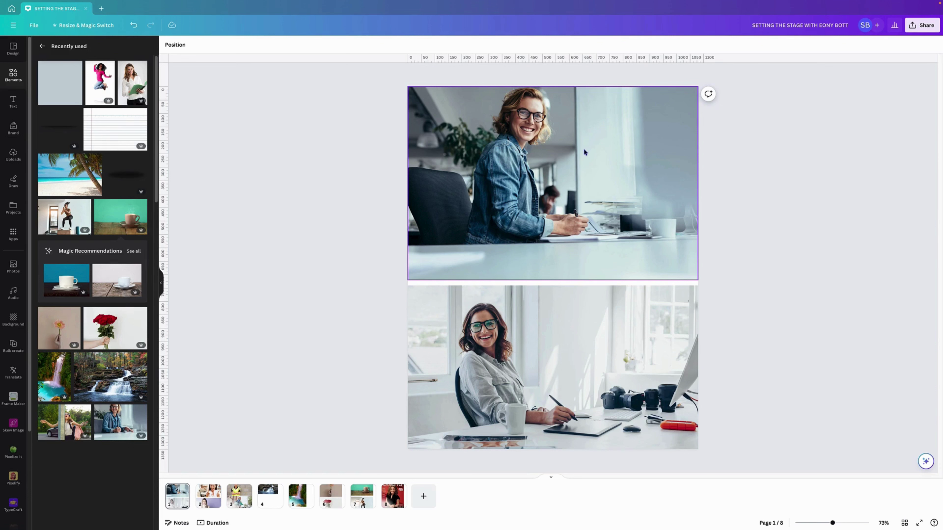
Remove the background from the upper photo of the woman in the denim jacket on page 1.
{"action": "left_click", "coordinate": [627, 170]}
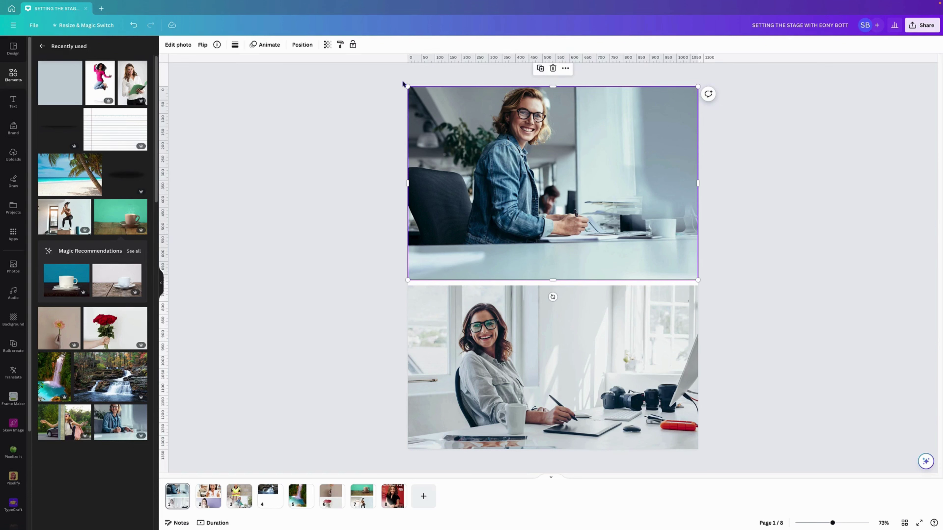
{"action": "left_click", "coordinate": [184, 47]}
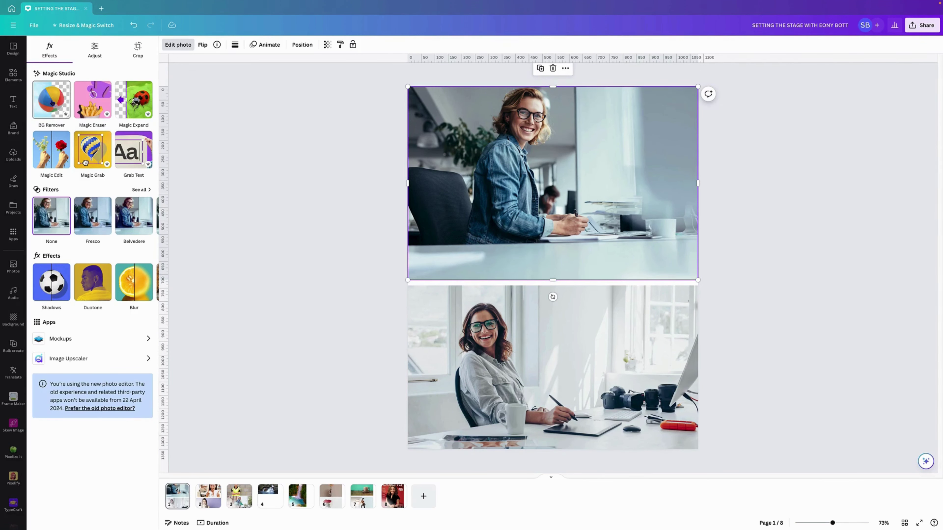
{"action": "left_click", "coordinate": [52, 100]}
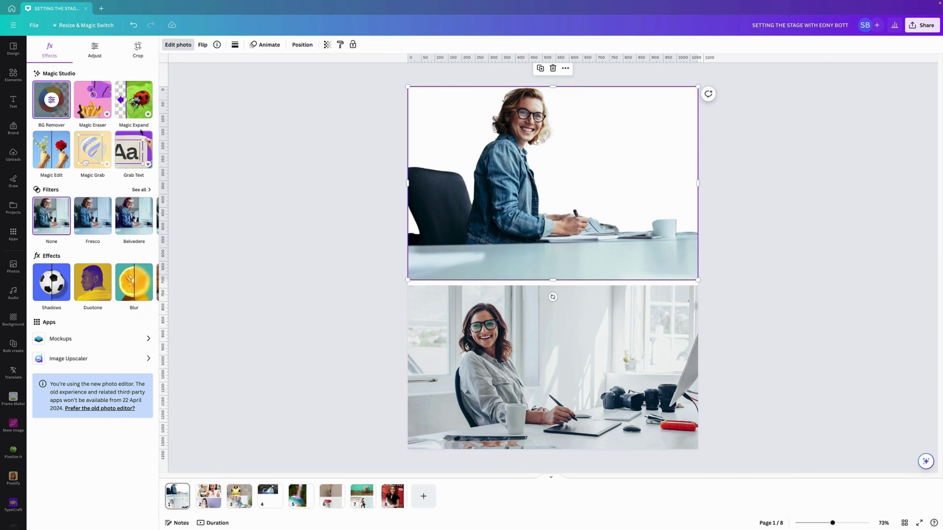
Erase the mug and the items beside it from the upper photo with brush size 6, using the original image as a guide.
{"action": "left_click", "coordinate": [52, 100]}
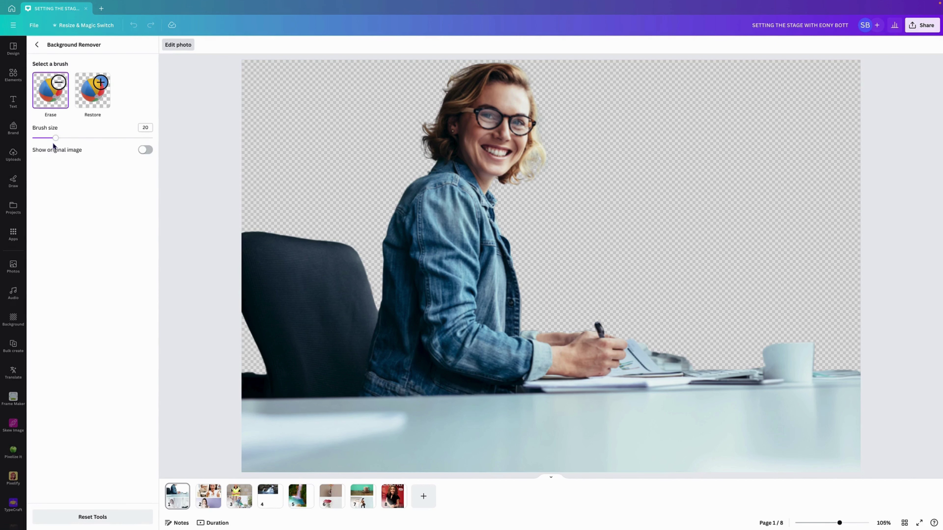
{"action": "left_click", "coordinate": [147, 152]}
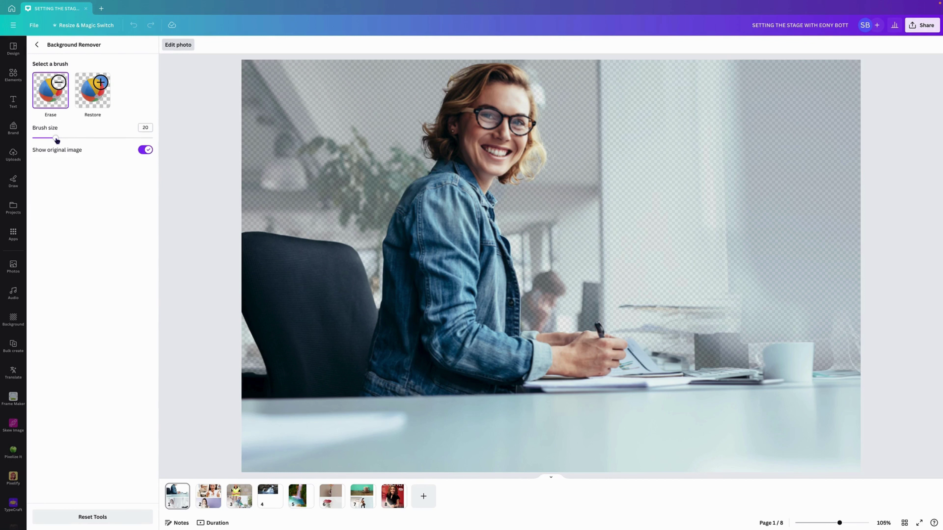
{"action": "left_click_drag", "start_coordinate": [57, 140], "coordinate": [39, 141]}
{"action": "left_click_drag", "start_coordinate": [769, 351], "coordinate": [798, 353]}
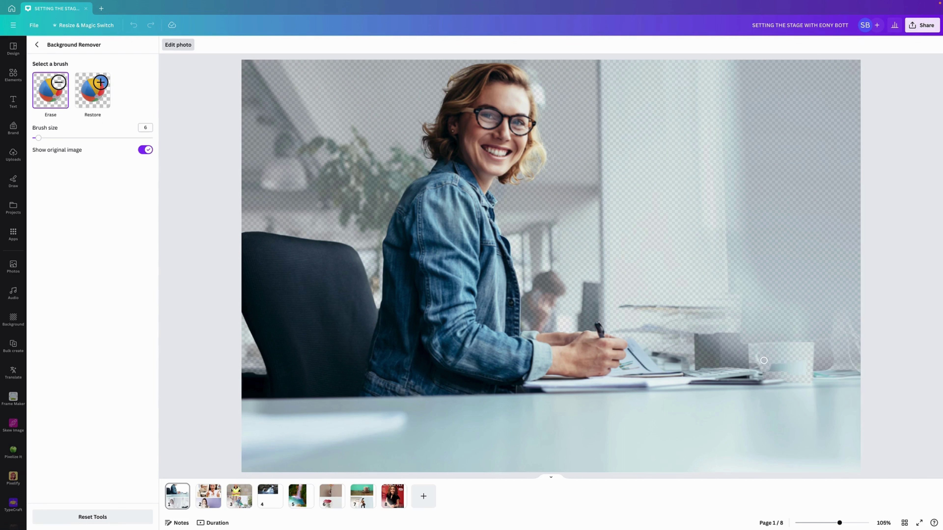
{"action": "mouse_move", "coordinate": [804, 371]}
{"action": "left_mouse_down"}
{"action": "mouse_move", "coordinate": [767, 371]}
{"action": "mouse_move", "coordinate": [800, 366]}
{"action": "mouse_move", "coordinate": [784, 364]}
{"action": "left_mouse_up"}
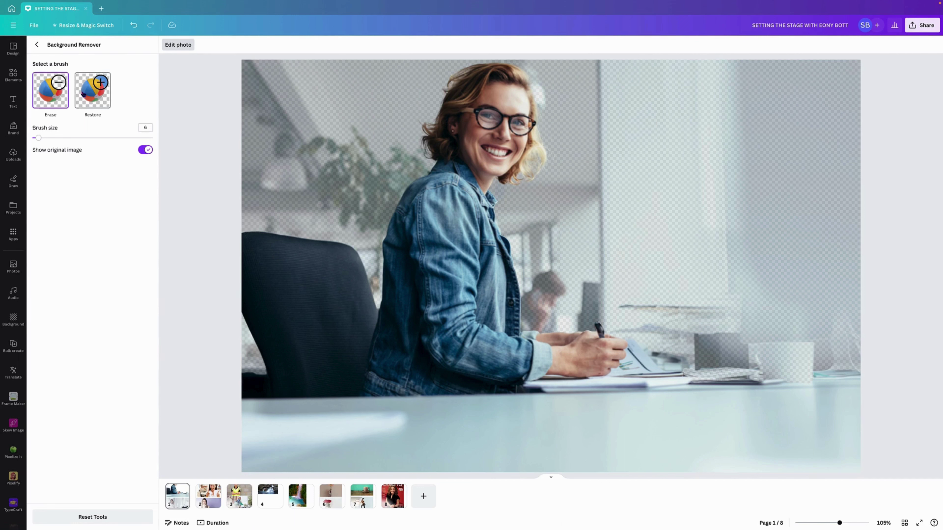
{"action": "left_click", "coordinate": [38, 47]}
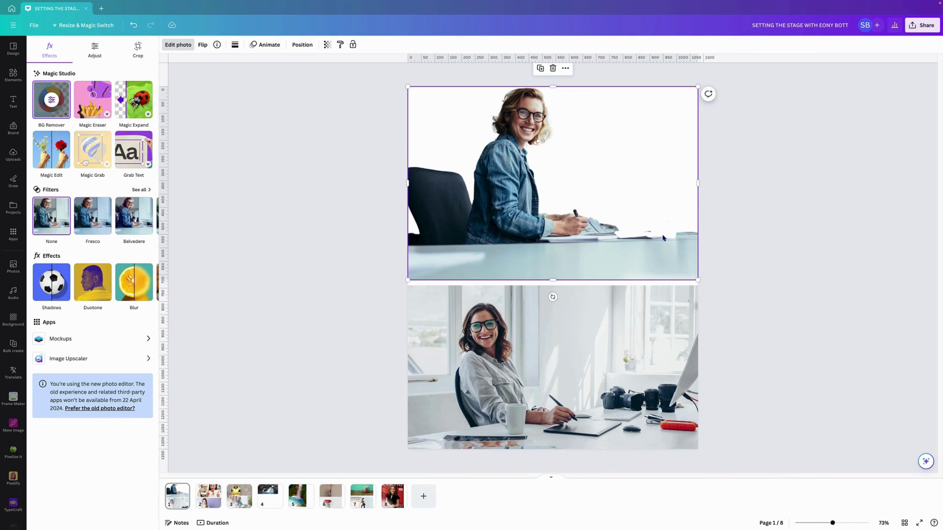
Restore the mug on the desk in the upper photo with the Background Remover's Restore brush at size 10.
{"action": "left_click", "coordinate": [52, 100]}
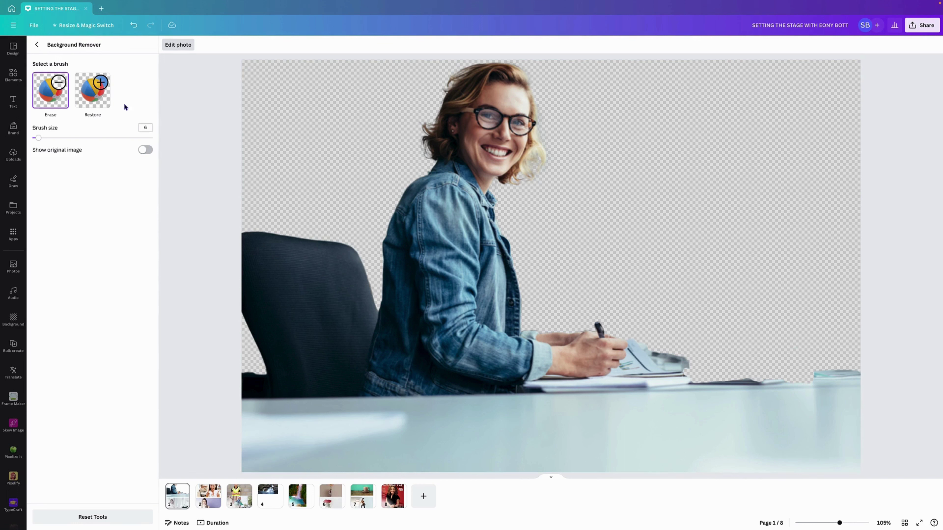
{"action": "left_click", "coordinate": [91, 88]}
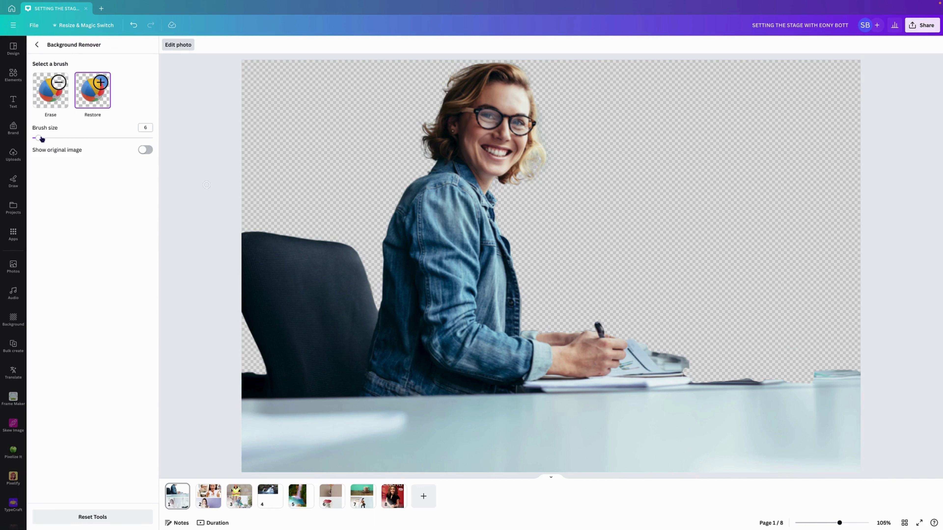
{"action": "left_click_drag", "start_coordinate": [38, 138], "coordinate": [44, 138]}
{"action": "mouse_move", "coordinate": [799, 379]}
{"action": "left_mouse_down"}
{"action": "mouse_move", "coordinate": [772, 359]}
{"action": "mouse_move", "coordinate": [807, 368]}
{"action": "mouse_move", "coordinate": [807, 353]}
{"action": "mouse_move", "coordinate": [795, 348]}
{"action": "mouse_move", "coordinate": [803, 359]}
{"action": "mouse_move", "coordinate": [807, 344]}
{"action": "mouse_move", "coordinate": [785, 354]}
{"action": "mouse_move", "coordinate": [802, 358]}
{"action": "mouse_move", "coordinate": [793, 346]}
{"action": "mouse_move", "coordinate": [771, 348]}
{"action": "mouse_move", "coordinate": [782, 359]}
{"action": "mouse_move", "coordinate": [768, 345]}
{"action": "mouse_move", "coordinate": [768, 356]}
{"action": "mouse_move", "coordinate": [762, 352]}
{"action": "mouse_move", "coordinate": [778, 377]}
{"action": "mouse_move", "coordinate": [795, 380]}
{"action": "mouse_move", "coordinate": [754, 377]}
{"action": "mouse_move", "coordinate": [752, 356]}
{"action": "mouse_move", "coordinate": [758, 347]}
{"action": "mouse_move", "coordinate": [766, 366]}
{"action": "mouse_move", "coordinate": [758, 370]}
{"action": "mouse_move", "coordinate": [773, 374]}
{"action": "mouse_move", "coordinate": [761, 352]}
{"action": "mouse_move", "coordinate": [800, 343]}
{"action": "mouse_move", "coordinate": [783, 357]}
{"action": "left_mouse_up"}
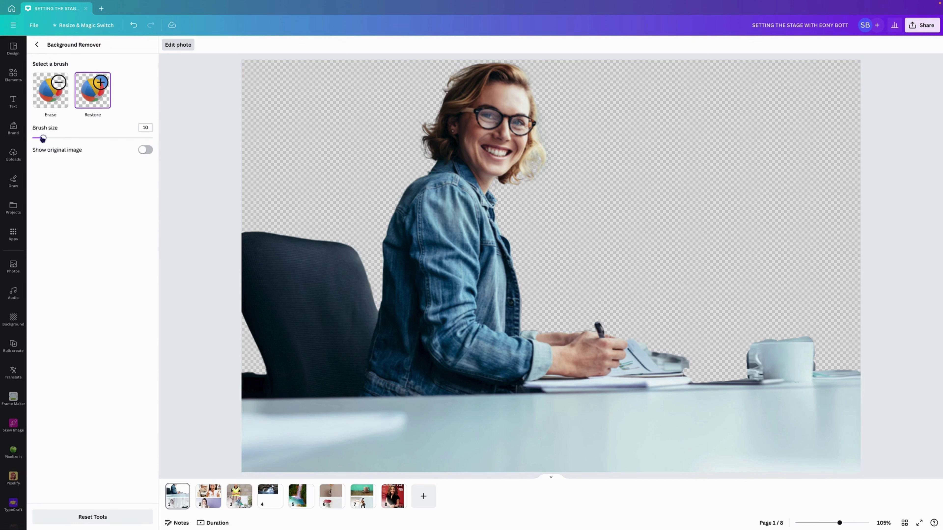
Erase the leftover background around the rim and side of the restored mug with brush size 4.
{"action": "left_click_drag", "start_coordinate": [43, 139], "coordinate": [36, 138]}
{"action": "left_click", "coordinate": [50, 91]}
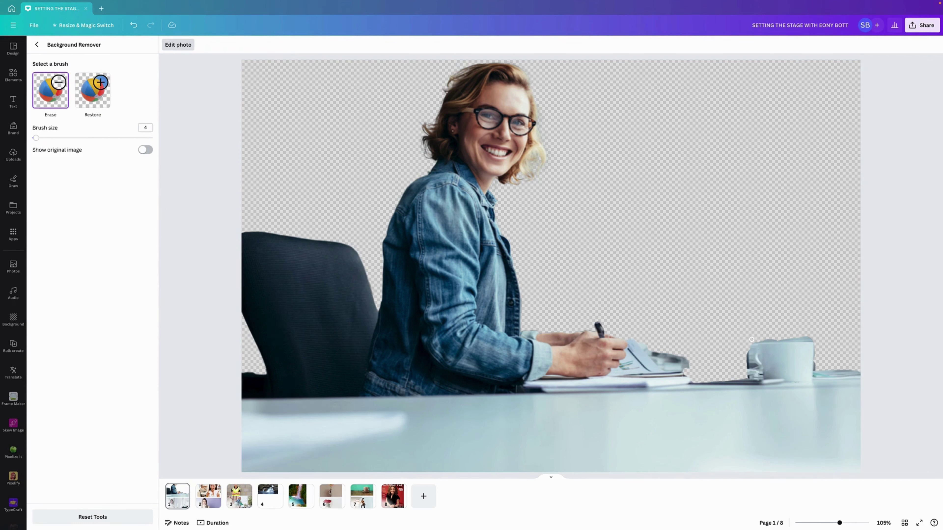
{"action": "left_click_drag", "start_coordinate": [753, 341], "coordinate": [809, 338]}
{"action": "mouse_move", "coordinate": [751, 351]}
{"action": "left_mouse_down"}
{"action": "mouse_move", "coordinate": [747, 362]}
{"action": "mouse_move", "coordinate": [750, 353]}
{"action": "left_mouse_up"}
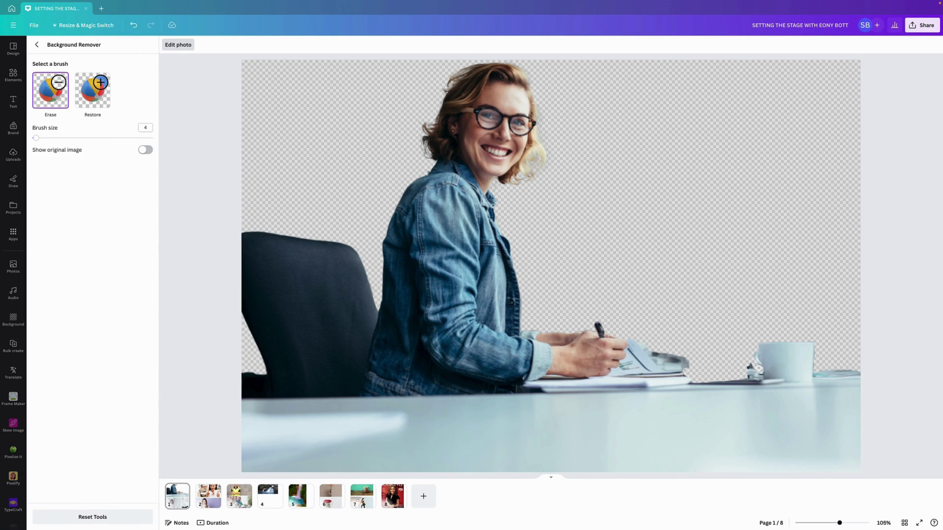
{"action": "left_click_drag", "start_coordinate": [755, 366], "coordinate": [749, 367]}
{"action": "left_click", "coordinate": [37, 45]}
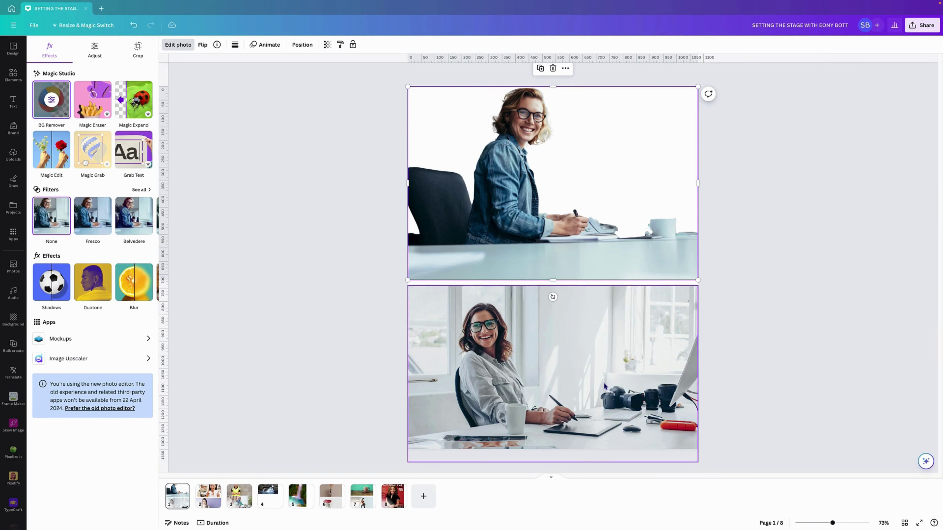
Remove the background from the lower photo and erase the dark computer mouse on the desk.
{"action": "left_click", "coordinate": [478, 385]}
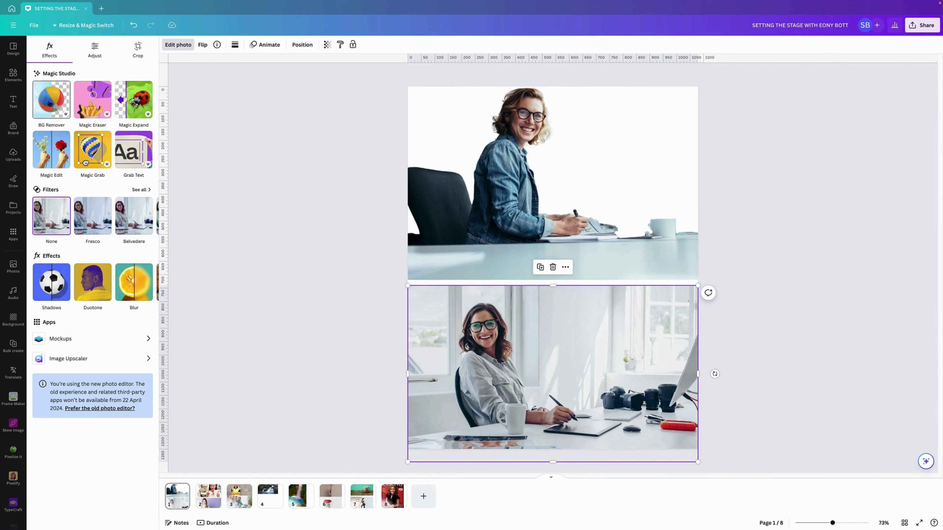
{"action": "left_click", "coordinate": [49, 103]}
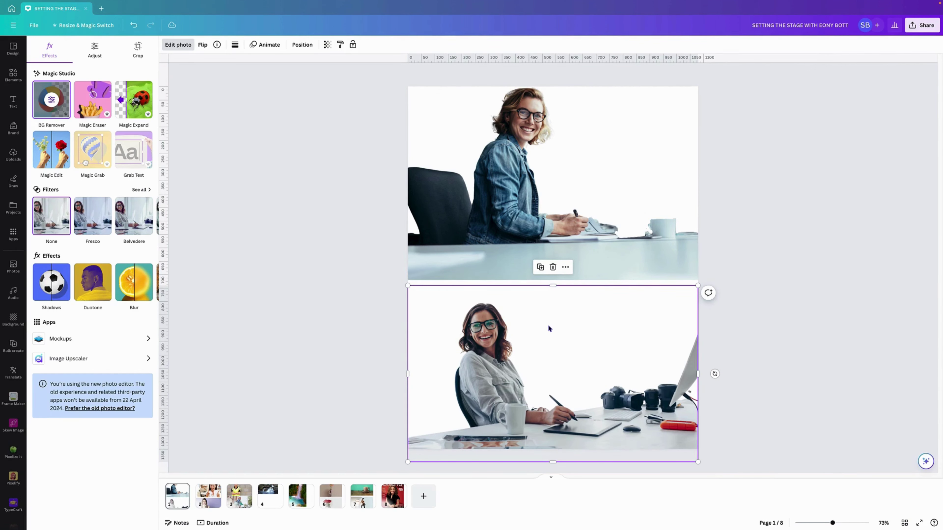
{"action": "left_click", "coordinate": [49, 102]}
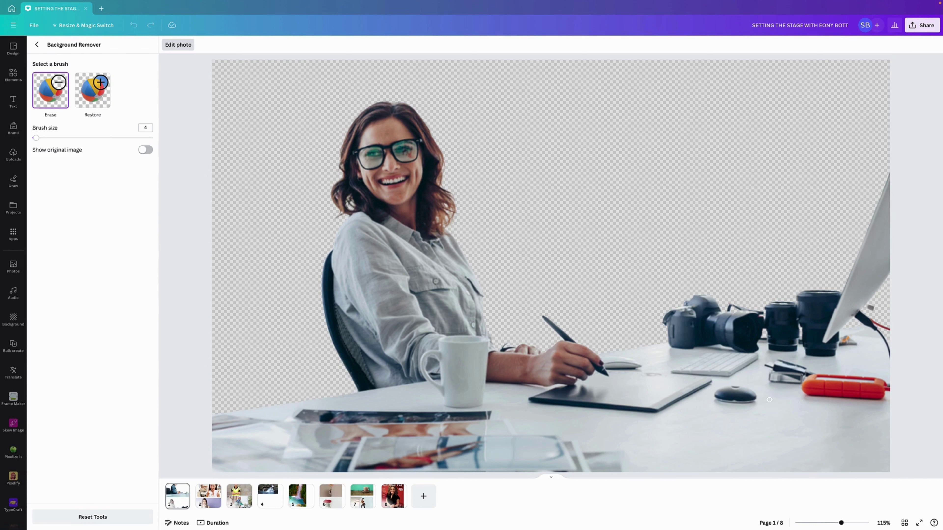
{"action": "mouse_move", "coordinate": [716, 395]}
{"action": "left_mouse_down"}
{"action": "mouse_move", "coordinate": [753, 397]}
{"action": "mouse_move", "coordinate": [718, 390]}
{"action": "mouse_move", "coordinate": [750, 395]}
{"action": "mouse_move", "coordinate": [725, 400]}
{"action": "left_mouse_up"}
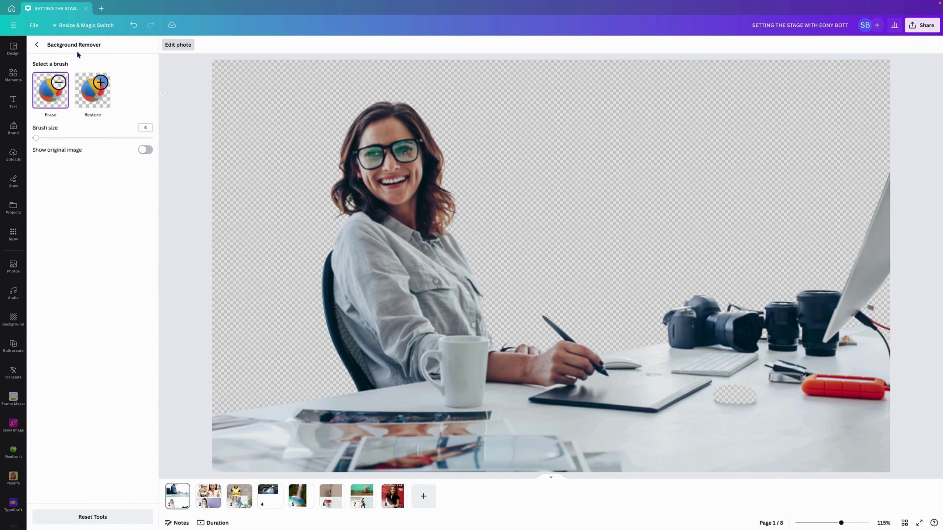
{"action": "left_click", "coordinate": [37, 45]}
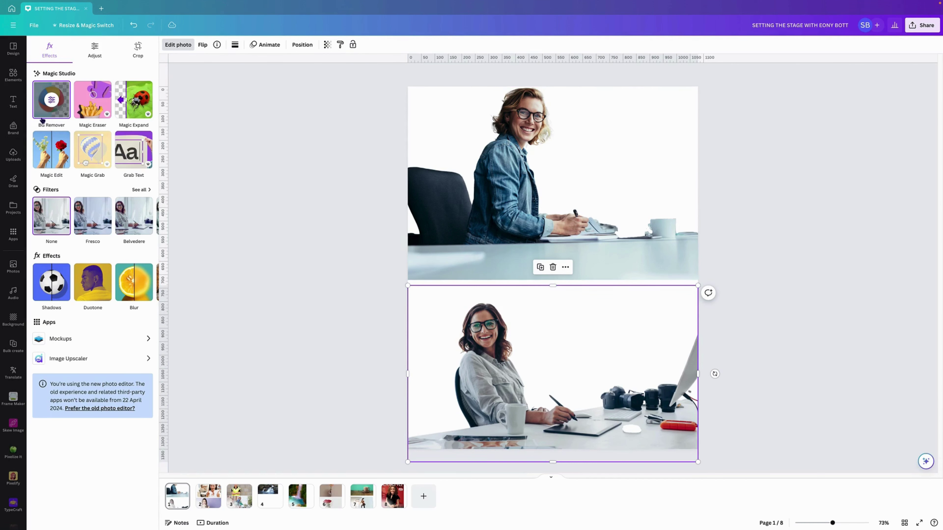
Fill the page 1 background with red, and replace it with the blue and beige abstract line image.
{"action": "left_click", "coordinate": [13, 76]}
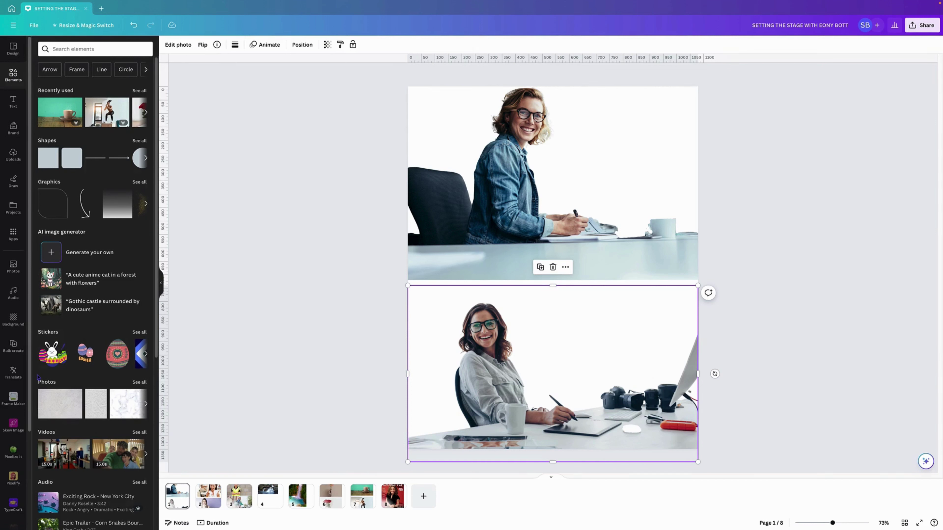
{"action": "left_click", "coordinate": [13, 327]}
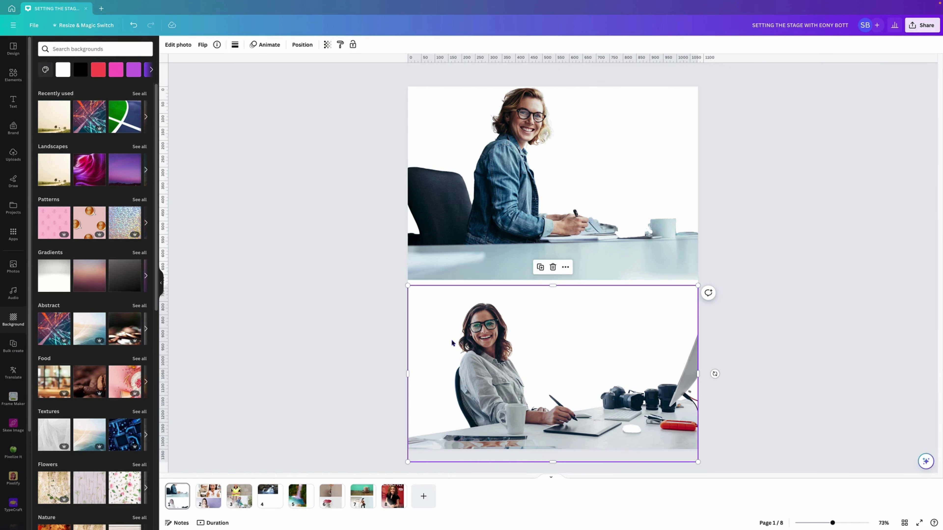
{"action": "left_click", "coordinate": [99, 74]}
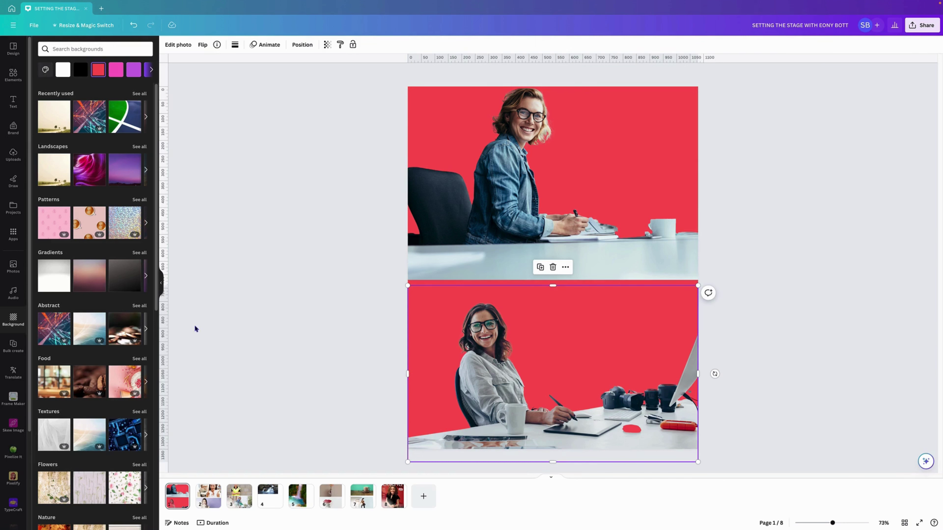
{"action": "left_click", "coordinate": [89, 336]}
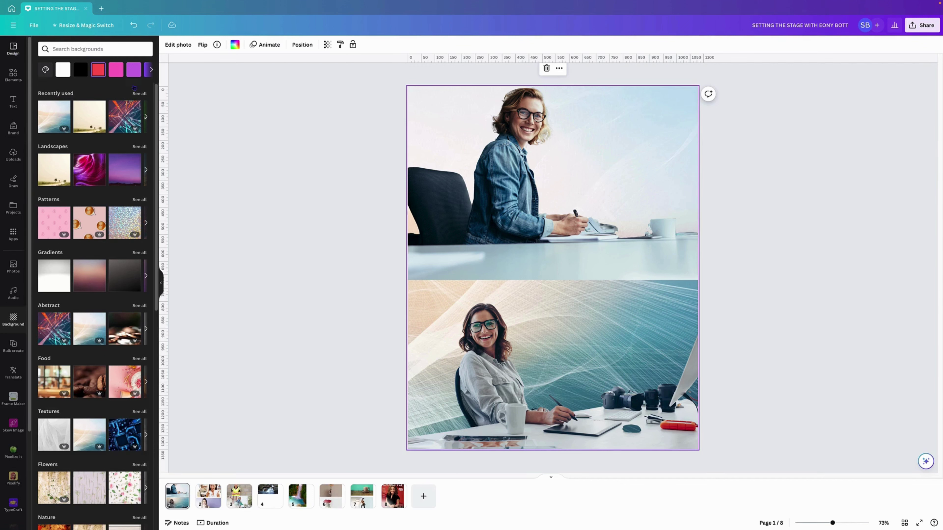
Erase the people and furniture behind the thumbs-up woman on page 2 with Magic Eraser, using brush size 100 and size 38 beside her arm.
{"action": "left_click", "coordinate": [208, 497]}
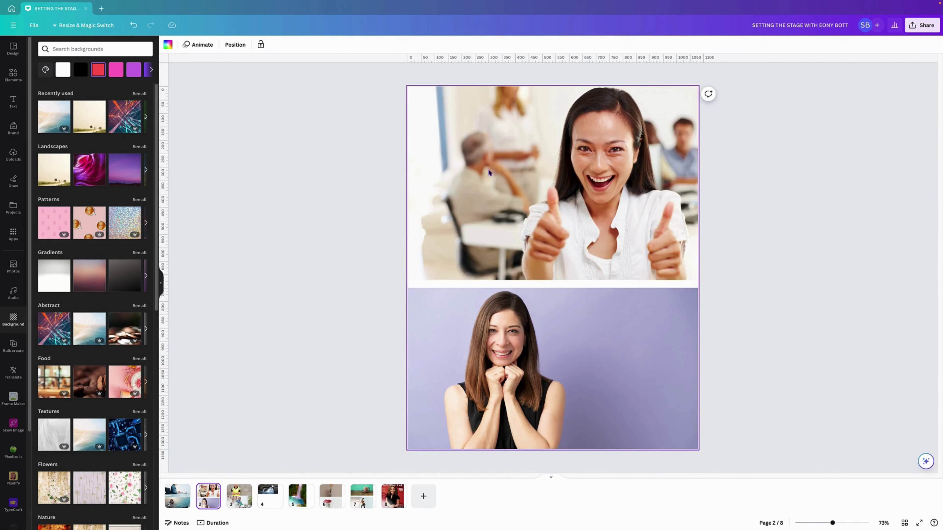
{"action": "left_click", "coordinate": [500, 110]}
{"action": "left_click", "coordinate": [178, 45]}
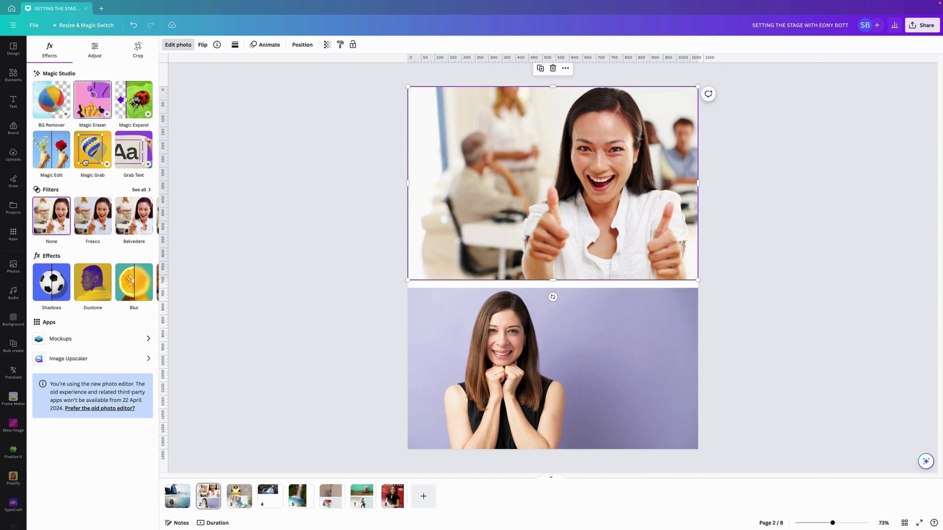
{"action": "left_click", "coordinate": [86, 99]}
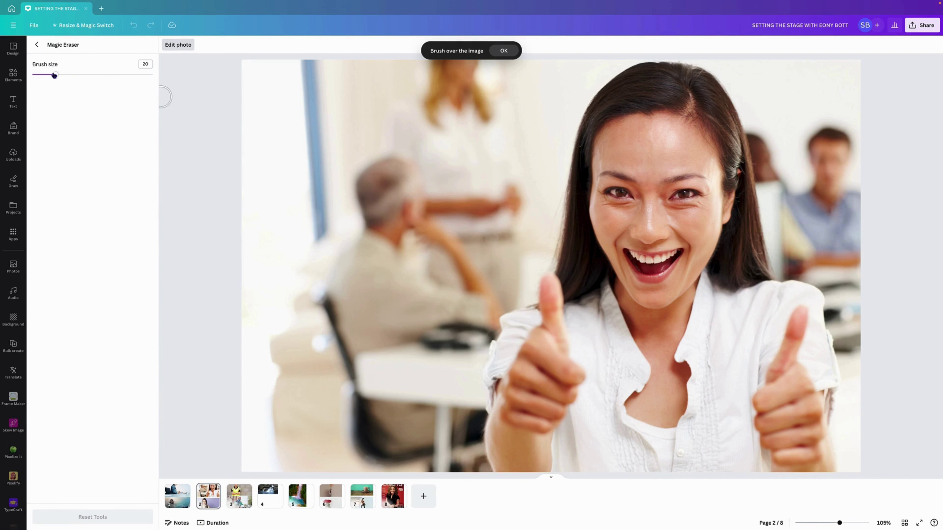
{"action": "left_click_drag", "start_coordinate": [57, 75], "coordinate": [163, 83]}
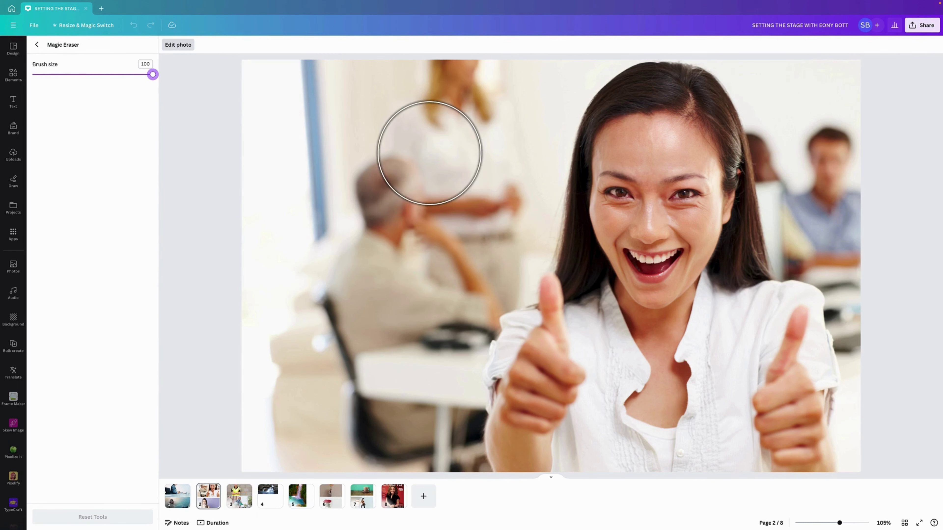
{"action": "mouse_move", "coordinate": [275, 79]}
{"action": "left_mouse_down"}
{"action": "mouse_move", "coordinate": [479, 87]}
{"action": "mouse_move", "coordinate": [541, 78]}
{"action": "mouse_move", "coordinate": [515, 150]}
{"action": "mouse_move", "coordinate": [508, 229]}
{"action": "mouse_move", "coordinate": [482, 248]}
{"action": "mouse_move", "coordinate": [477, 275]}
{"action": "mouse_move", "coordinate": [454, 274]}
{"action": "mouse_move", "coordinate": [431, 343]}
{"action": "mouse_move", "coordinate": [434, 440]}
{"action": "mouse_move", "coordinate": [248, 430]}
{"action": "mouse_move", "coordinate": [385, 385]}
{"action": "mouse_move", "coordinate": [231, 375]}
{"action": "mouse_move", "coordinate": [303, 373]}
{"action": "mouse_move", "coordinate": [360, 253]}
{"action": "mouse_move", "coordinate": [230, 259]}
{"action": "mouse_move", "coordinate": [268, 322]}
{"action": "mouse_move", "coordinate": [313, 250]}
{"action": "mouse_move", "coordinate": [406, 200]}
{"action": "mouse_move", "coordinate": [313, 150]}
{"action": "mouse_move", "coordinate": [334, 138]}
{"action": "mouse_move", "coordinate": [263, 172]}
{"action": "left_mouse_up"}
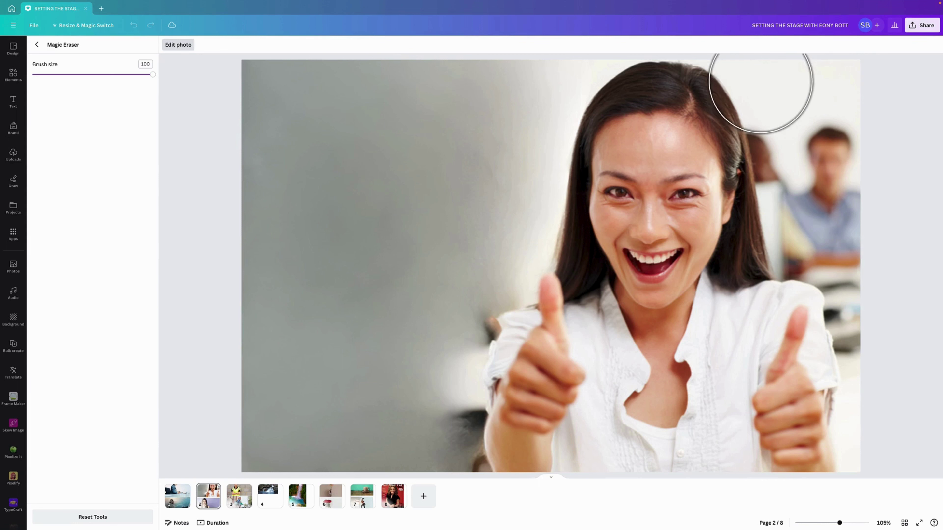
{"action": "mouse_move", "coordinate": [767, 56]}
{"action": "left_mouse_down"}
{"action": "mouse_move", "coordinate": [802, 162]}
{"action": "mouse_move", "coordinate": [802, 226]}
{"action": "mouse_move", "coordinate": [864, 264]}
{"action": "mouse_move", "coordinate": [891, 392]}
{"action": "mouse_move", "coordinate": [885, 441]}
{"action": "mouse_move", "coordinate": [893, 145]}
{"action": "mouse_move", "coordinate": [869, 86]}
{"action": "mouse_move", "coordinate": [842, 65]}
{"action": "mouse_move", "coordinate": [850, 99]}
{"action": "left_mouse_up"}
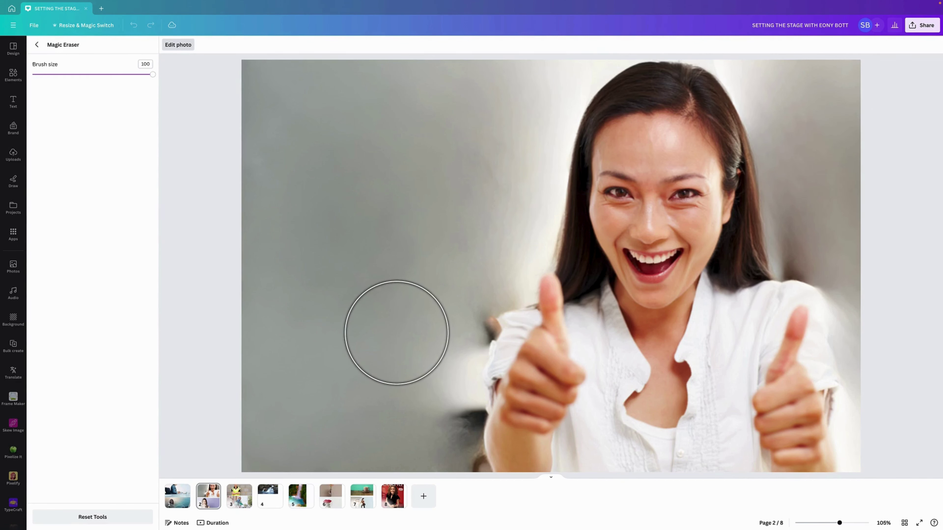
{"action": "mouse_move", "coordinate": [154, 76]}
{"action": "left_mouse_down"}
{"action": "mouse_move", "coordinate": [69, 75]}
{"action": "mouse_move", "coordinate": [77, 75]}
{"action": "left_mouse_up"}
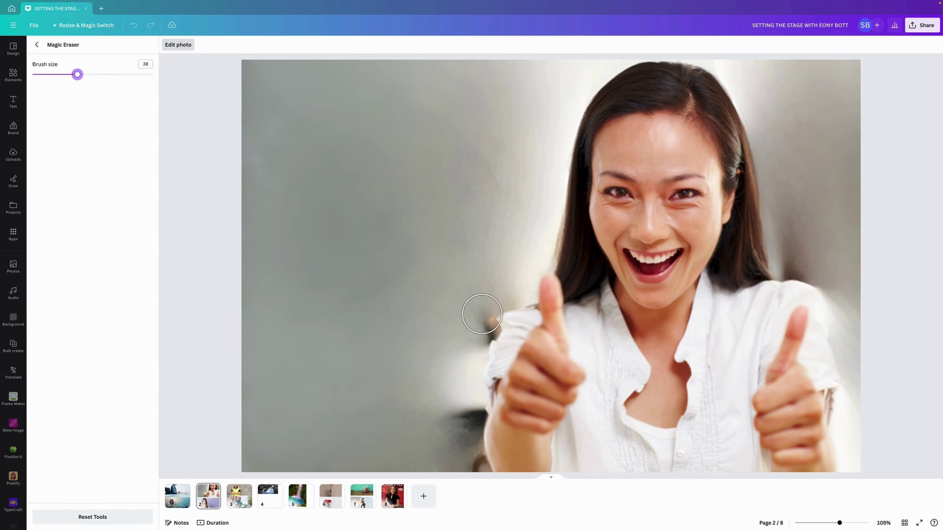
{"action": "mouse_move", "coordinate": [472, 305]}
{"action": "left_mouse_down"}
{"action": "mouse_move", "coordinate": [480, 322]}
{"action": "mouse_move", "coordinate": [459, 372]}
{"action": "mouse_move", "coordinate": [473, 479]}
{"action": "left_mouse_up"}
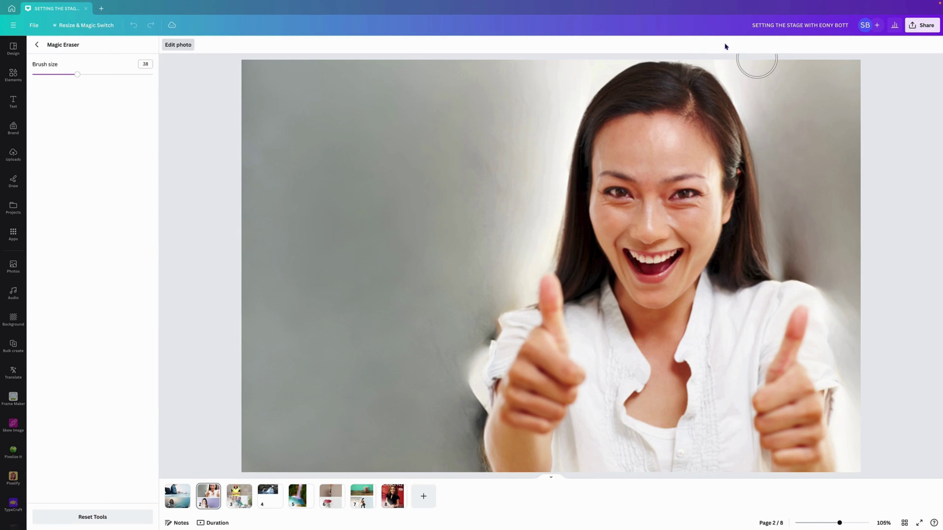
Erase the leftover background beside the thumbs-up woman's hair and shoulder with brush size 38, and finish erasing on that photo.
{"action": "mouse_move", "coordinate": [783, 177]}
{"action": "left_mouse_down"}
{"action": "mouse_move", "coordinate": [790, 232]}
{"action": "mouse_move", "coordinate": [783, 253]}
{"action": "mouse_move", "coordinate": [834, 270]}
{"action": "mouse_move", "coordinate": [858, 363]}
{"action": "mouse_move", "coordinate": [883, 399]}
{"action": "left_mouse_up"}
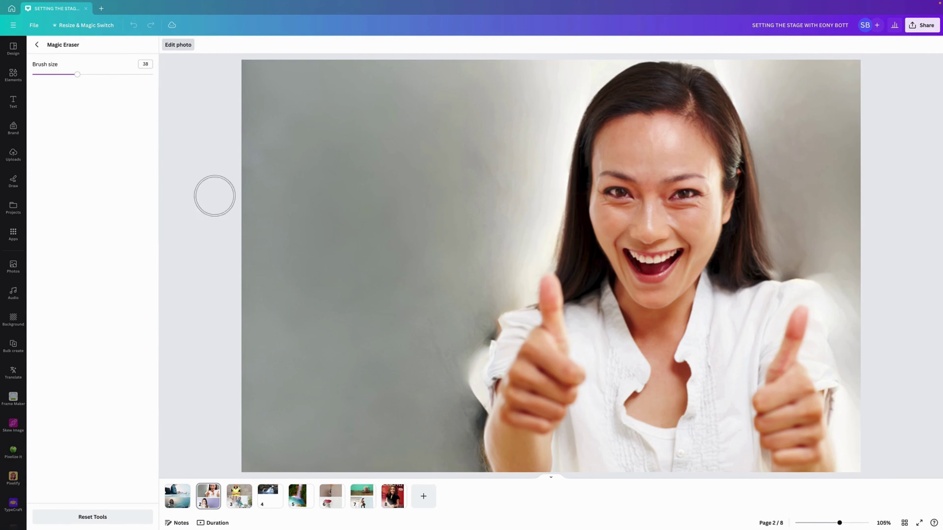
{"action": "left_click", "coordinate": [36, 46]}
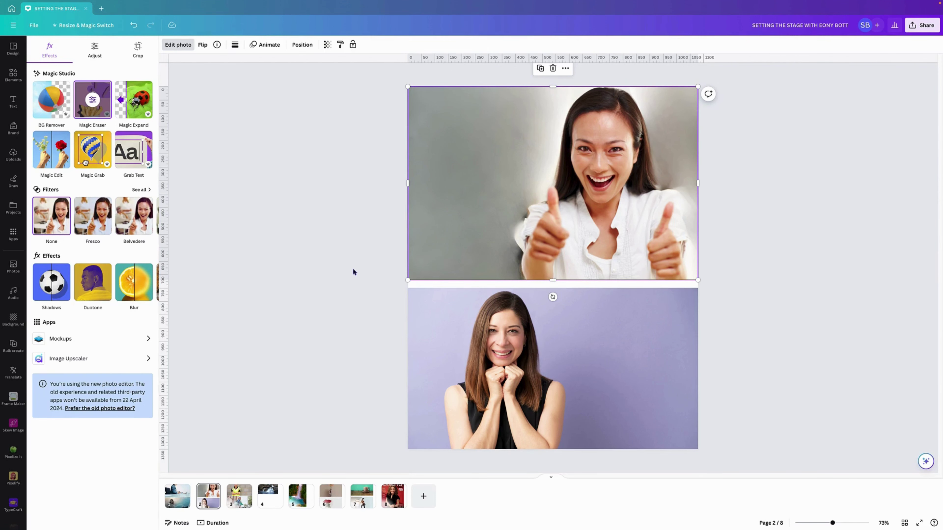
Erase the woman from the lower photo on page 2 with Magic Eraser at brush size 76, including the leftover hair.
{"action": "left_click", "coordinate": [513, 347]}
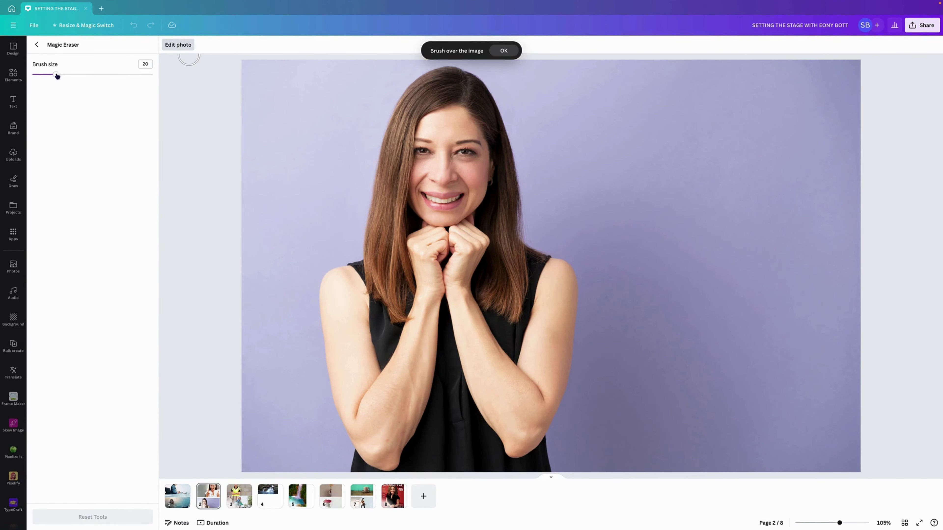
{"action": "left_click_drag", "start_coordinate": [55, 75], "coordinate": [124, 85]}
{"action": "mouse_move", "coordinate": [447, 105]}
{"action": "left_mouse_down"}
{"action": "mouse_move", "coordinate": [418, 144]}
{"action": "mouse_move", "coordinate": [396, 271]}
{"action": "mouse_move", "coordinate": [351, 296]}
{"action": "mouse_move", "coordinate": [373, 456]}
{"action": "mouse_move", "coordinate": [517, 474]}
{"action": "mouse_move", "coordinate": [512, 441]}
{"action": "mouse_move", "coordinate": [546, 294]}
{"action": "mouse_move", "coordinate": [503, 252]}
{"action": "mouse_move", "coordinate": [480, 130]}
{"action": "mouse_move", "coordinate": [458, 104]}
{"action": "mouse_move", "coordinate": [450, 272]}
{"action": "mouse_move", "coordinate": [410, 334]}
{"action": "mouse_move", "coordinate": [434, 414]}
{"action": "mouse_move", "coordinate": [475, 377]}
{"action": "mouse_move", "coordinate": [495, 294]}
{"action": "mouse_move", "coordinate": [464, 290]}
{"action": "mouse_move", "coordinate": [463, 337]}
{"action": "left_mouse_up"}
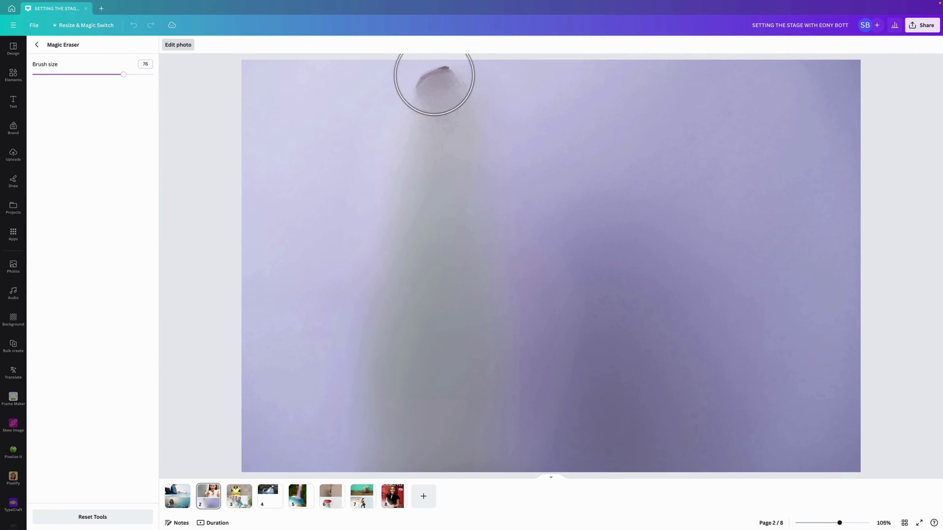
{"action": "mouse_move", "coordinate": [431, 78]}
{"action": "left_mouse_down"}
{"action": "mouse_move", "coordinate": [415, 88]}
{"action": "mouse_move", "coordinate": [436, 91]}
{"action": "left_mouse_up"}
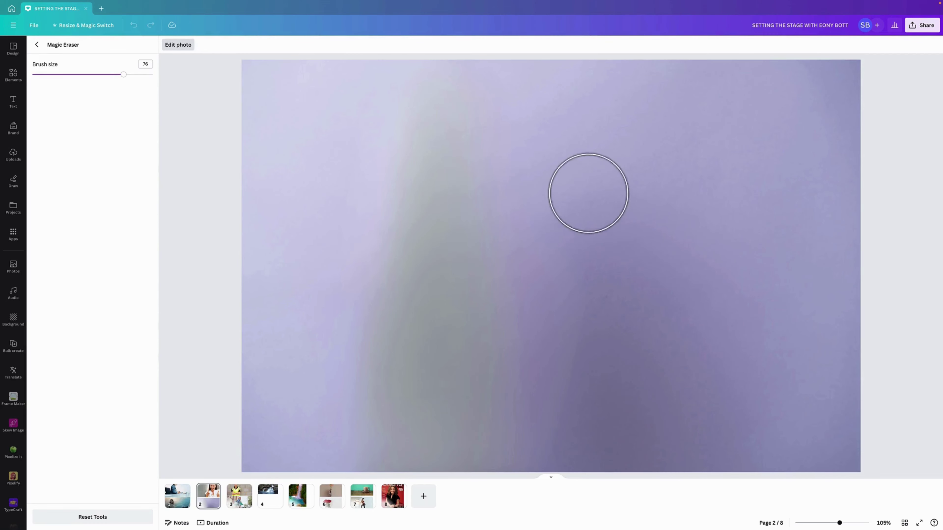
{"action": "left_click", "coordinate": [35, 44]}
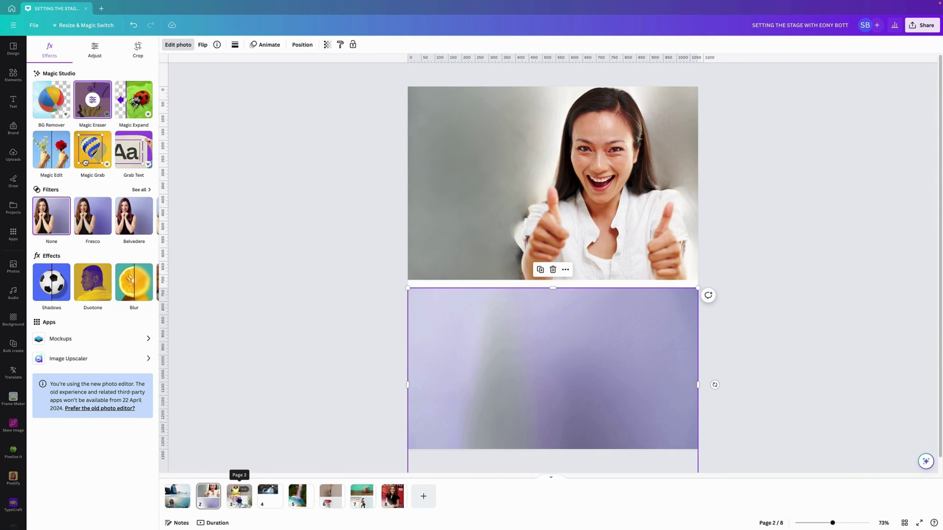
Erase the worker in the hard hat from the brick wall photo on page 3 with Magic Eraser at brush size 70.
{"action": "left_click", "coordinate": [239, 494]}
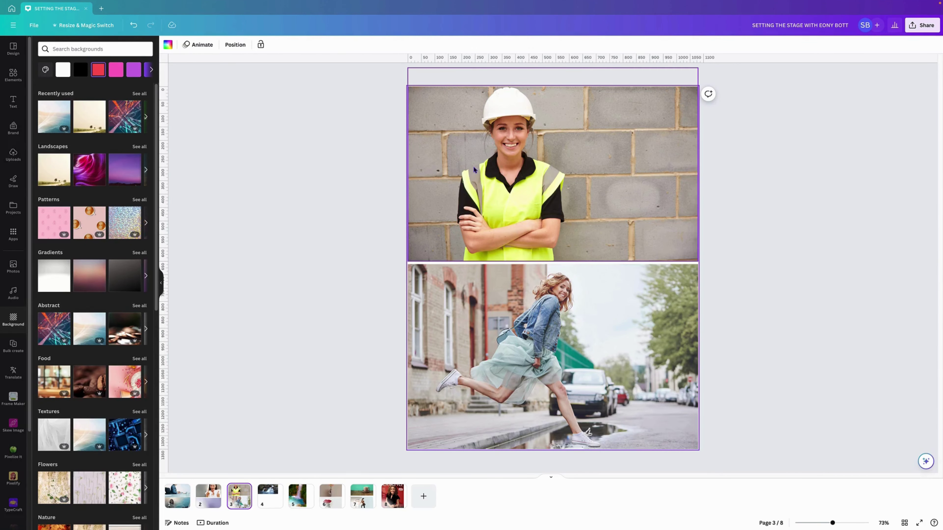
{"action": "left_click", "coordinate": [474, 170]}
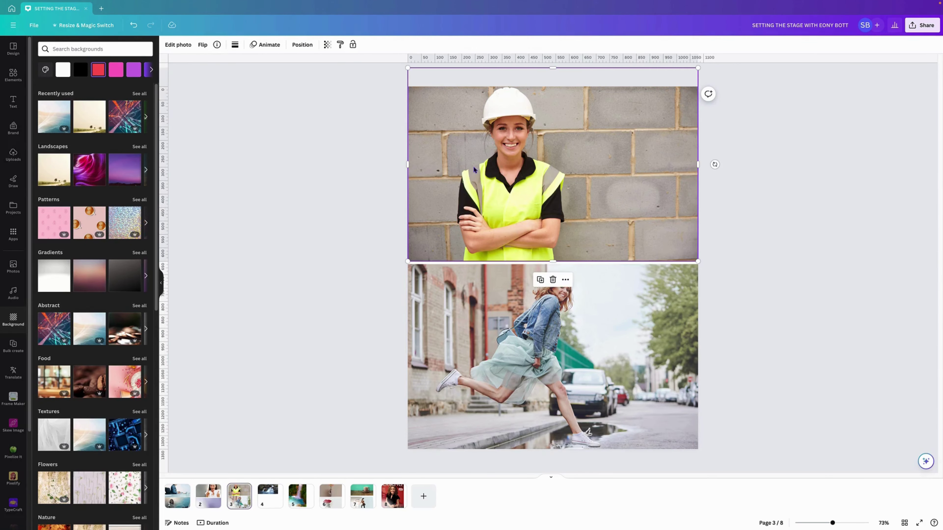
{"action": "left_click", "coordinate": [187, 48]}
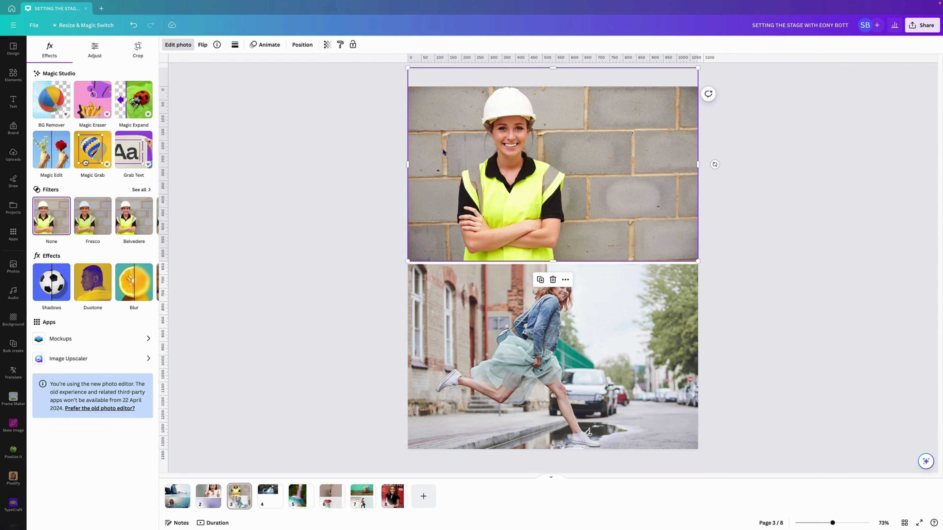
{"action": "left_click", "coordinate": [92, 100]}
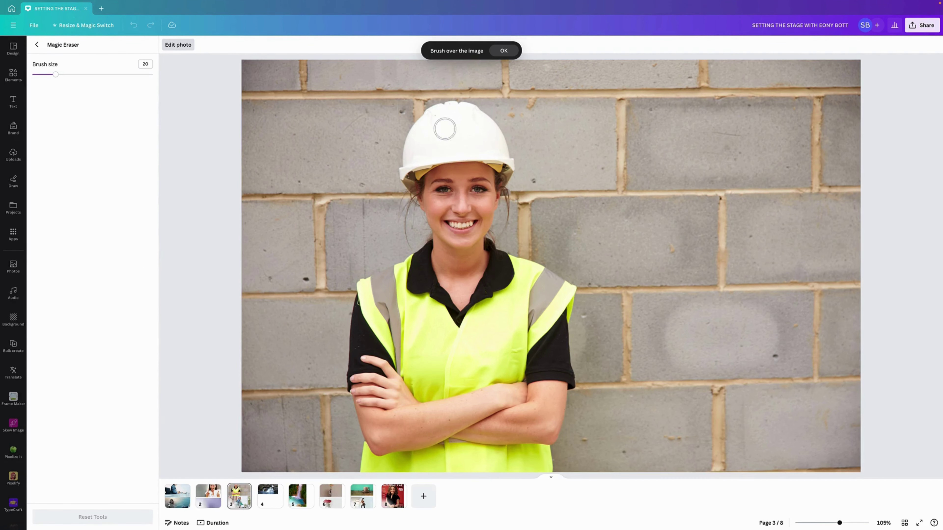
{"action": "left_click_drag", "start_coordinate": [67, 79], "coordinate": [116, 74]}
{"action": "mouse_move", "coordinate": [446, 133]}
{"action": "left_mouse_down"}
{"action": "mouse_move", "coordinate": [425, 167]}
{"action": "mouse_move", "coordinate": [441, 165]}
{"action": "mouse_move", "coordinate": [455, 124]}
{"action": "mouse_move", "coordinate": [479, 147]}
{"action": "mouse_move", "coordinate": [485, 174]}
{"action": "mouse_move", "coordinate": [432, 188]}
{"action": "mouse_move", "coordinate": [465, 212]}
{"action": "mouse_move", "coordinate": [416, 272]}
{"action": "mouse_move", "coordinate": [392, 281]}
{"action": "mouse_move", "coordinate": [365, 334]}
{"action": "mouse_move", "coordinate": [365, 438]}
{"action": "mouse_move", "coordinate": [376, 455]}
{"action": "mouse_move", "coordinate": [527, 459]}
{"action": "mouse_move", "coordinate": [547, 405]}
{"action": "mouse_move", "coordinate": [550, 300]}
{"action": "mouse_move", "coordinate": [493, 265]}
{"action": "mouse_move", "coordinate": [449, 307]}
{"action": "mouse_move", "coordinate": [443, 325]}
{"action": "mouse_move", "coordinate": [479, 326]}
{"action": "mouse_move", "coordinate": [483, 348]}
{"action": "mouse_move", "coordinate": [418, 388]}
{"action": "mouse_move", "coordinate": [443, 409]}
{"action": "mouse_move", "coordinate": [510, 390]}
{"action": "mouse_move", "coordinate": [503, 410]}
{"action": "mouse_move", "coordinate": [470, 338]}
{"action": "mouse_move", "coordinate": [453, 358]}
{"action": "left_mouse_up"}
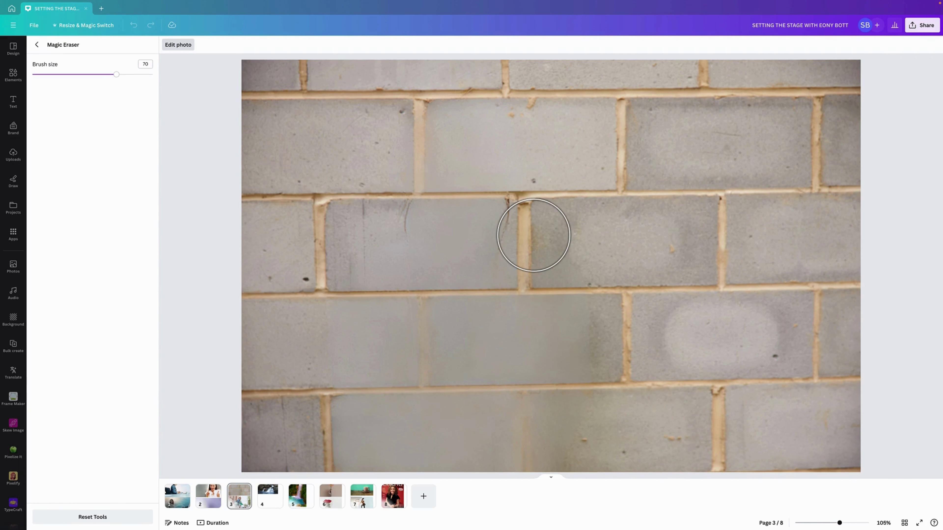
{"action": "left_click", "coordinate": [37, 46]}
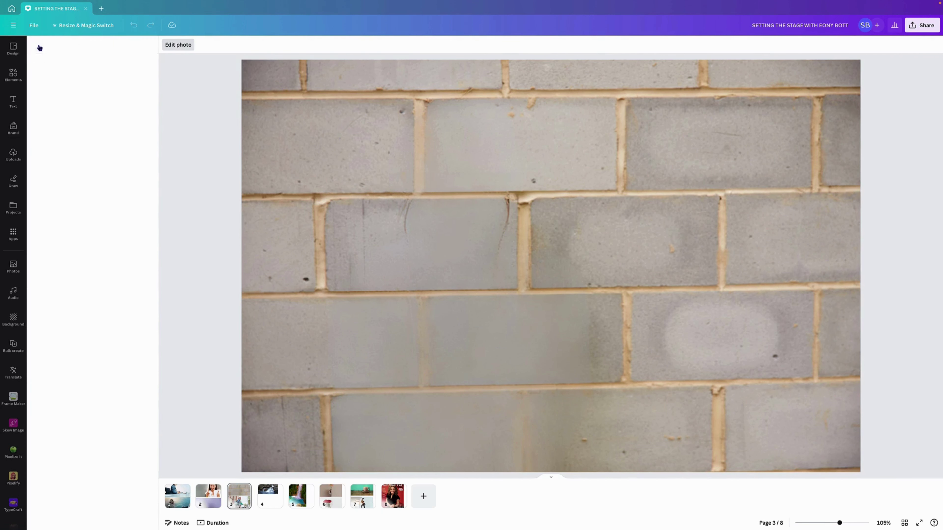
Erase both legs of the leaping woman in the lower photo on page 3 with Magic Eraser at brush size 20.
{"action": "left_click", "coordinate": [605, 350]}
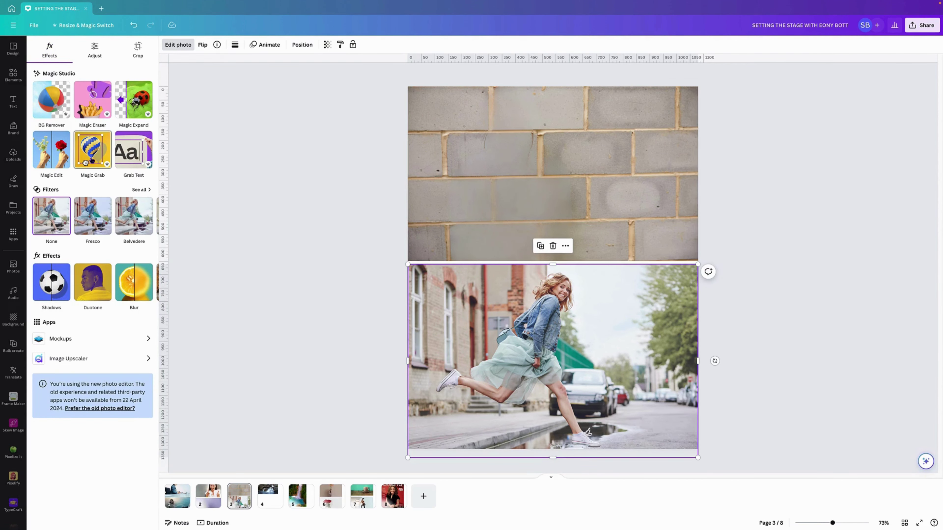
{"action": "left_click", "coordinate": [90, 101]}
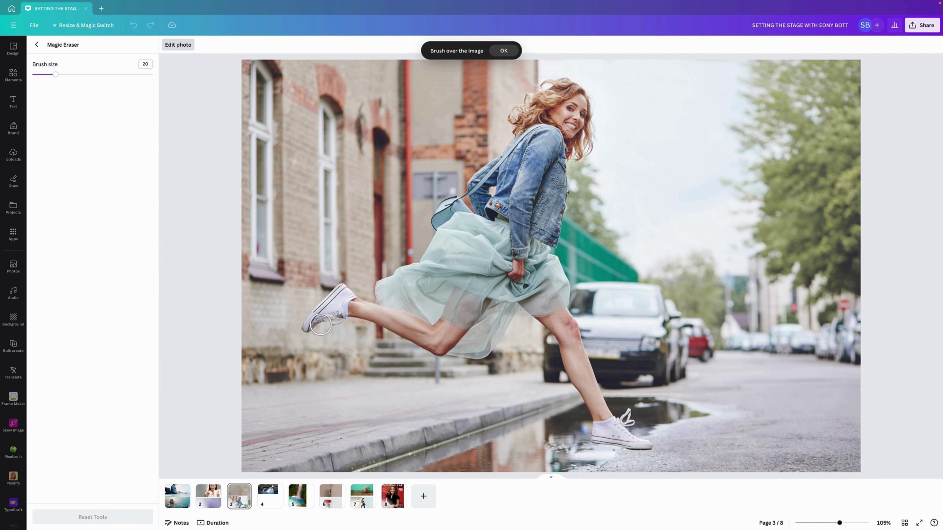
{"action": "mouse_move", "coordinate": [306, 326]}
{"action": "left_mouse_down"}
{"action": "mouse_move", "coordinate": [344, 291]}
{"action": "mouse_move", "coordinate": [335, 318]}
{"action": "mouse_move", "coordinate": [349, 302]}
{"action": "mouse_move", "coordinate": [458, 333]}
{"action": "mouse_move", "coordinate": [444, 351]}
{"action": "mouse_move", "coordinate": [340, 312]}
{"action": "left_mouse_up"}
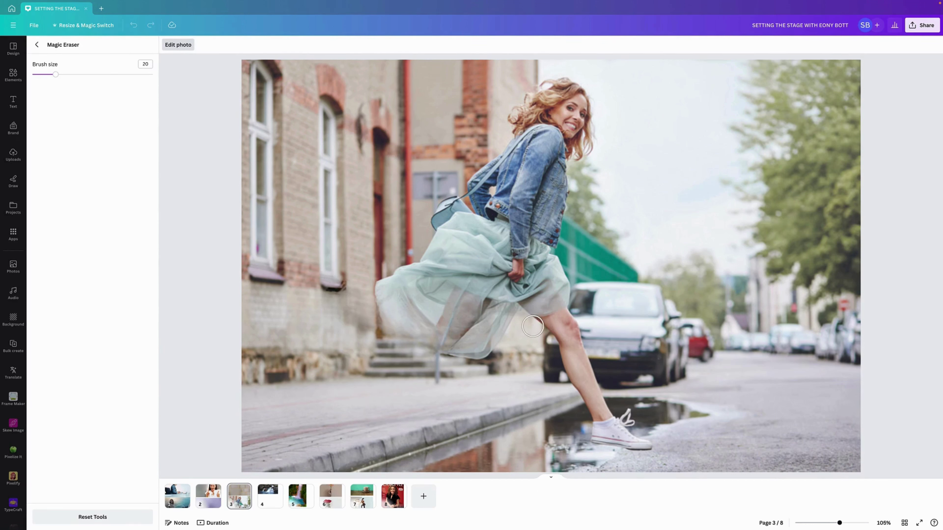
{"action": "mouse_move", "coordinate": [533, 326]}
{"action": "left_mouse_down"}
{"action": "mouse_move", "coordinate": [554, 322]}
{"action": "mouse_move", "coordinate": [586, 355]}
{"action": "mouse_move", "coordinate": [608, 414]}
{"action": "mouse_move", "coordinate": [643, 441]}
{"action": "left_mouse_up"}
{"action": "mouse_move", "coordinate": [642, 444]}
{"action": "left_mouse_down"}
{"action": "mouse_move", "coordinate": [597, 438]}
{"action": "mouse_move", "coordinate": [605, 429]}
{"action": "mouse_move", "coordinate": [595, 397]}
{"action": "mouse_move", "coordinate": [574, 379]}
{"action": "mouse_move", "coordinate": [551, 330]}
{"action": "left_mouse_up"}
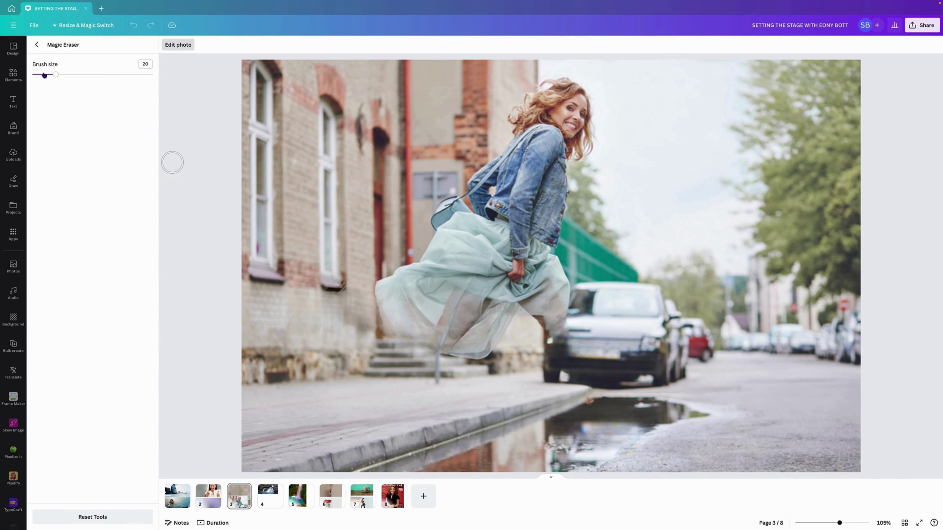
{"action": "left_click", "coordinate": [39, 48]}
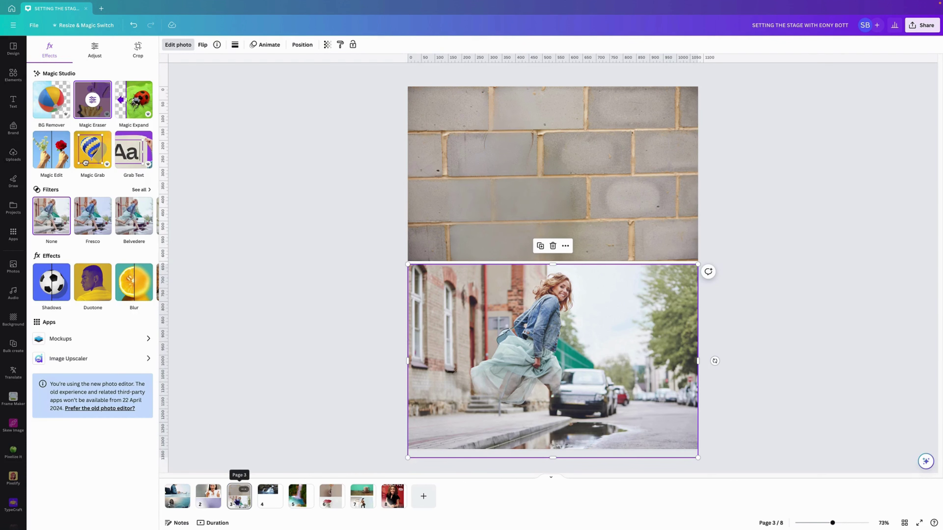
{"action": "left_click", "coordinate": [208, 496]}
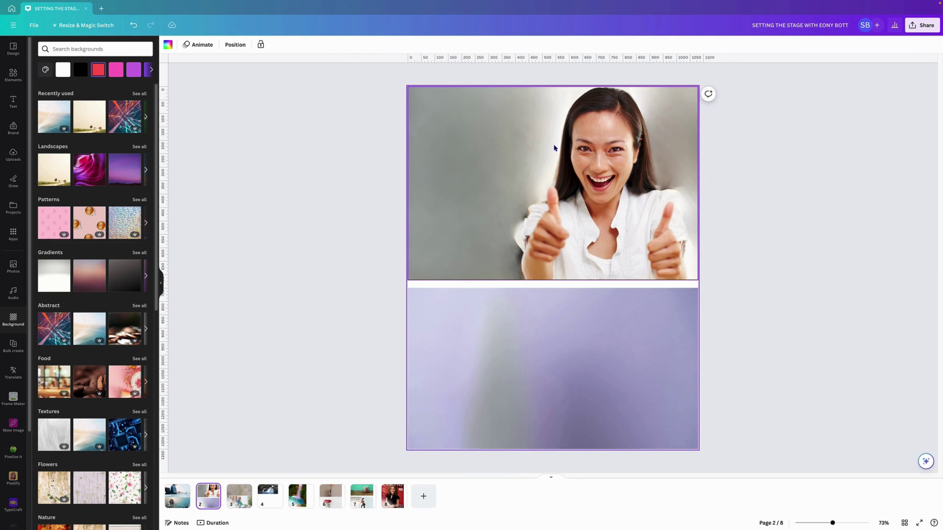
{"action": "right_click", "coordinate": [245, 508]}
{"action": "left_click", "coordinate": [244, 505]}
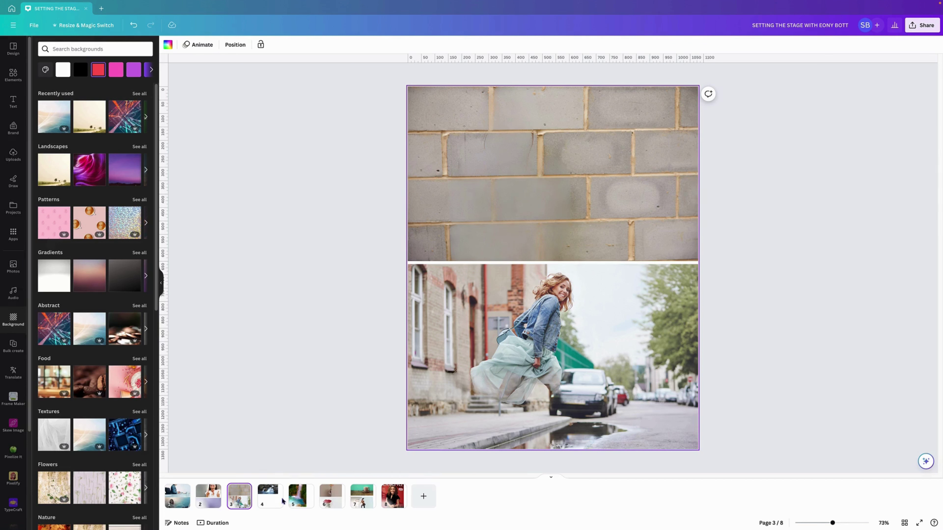
Generate Magic Expand versions of the page 4 waterfall photo, with the frame extended to the whole page.
{"action": "left_click", "coordinate": [271, 500]}
{"action": "left_click", "coordinate": [474, 131]}
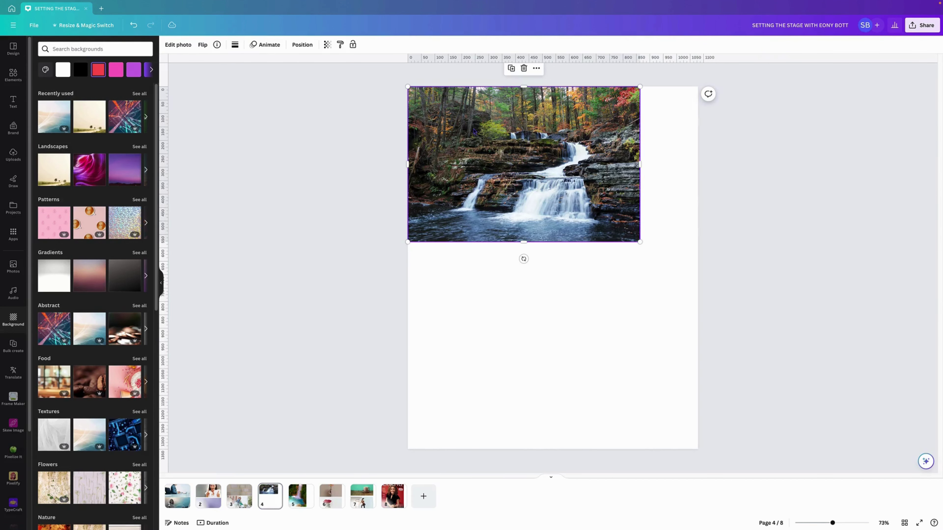
{"action": "left_click", "coordinate": [184, 45]}
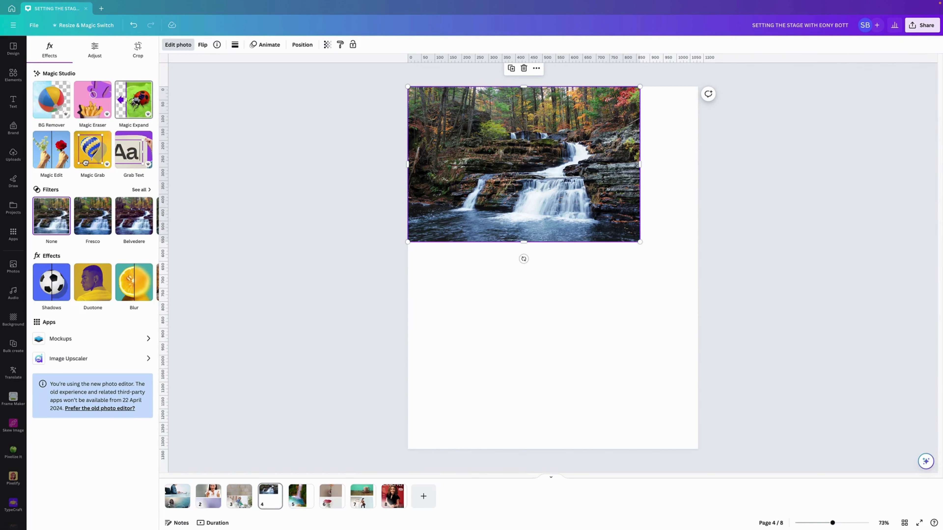
{"action": "left_click", "coordinate": [134, 100]}
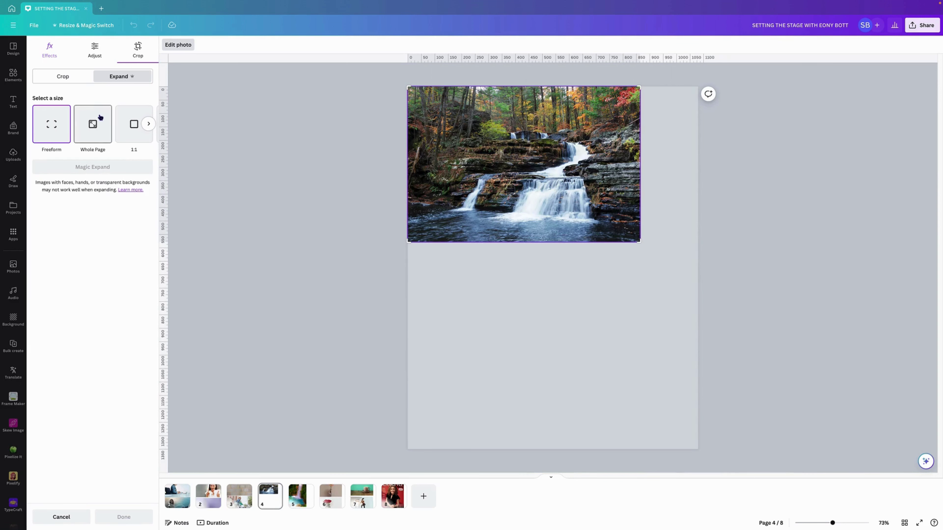
{"action": "left_click", "coordinate": [98, 123]}
{"action": "left_click", "coordinate": [60, 123]}
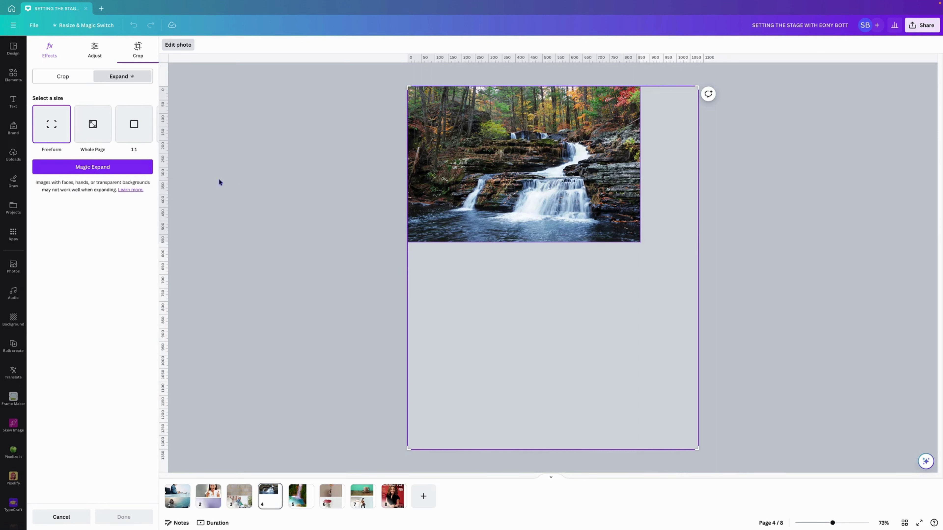
{"action": "left_click", "coordinate": [86, 167]}
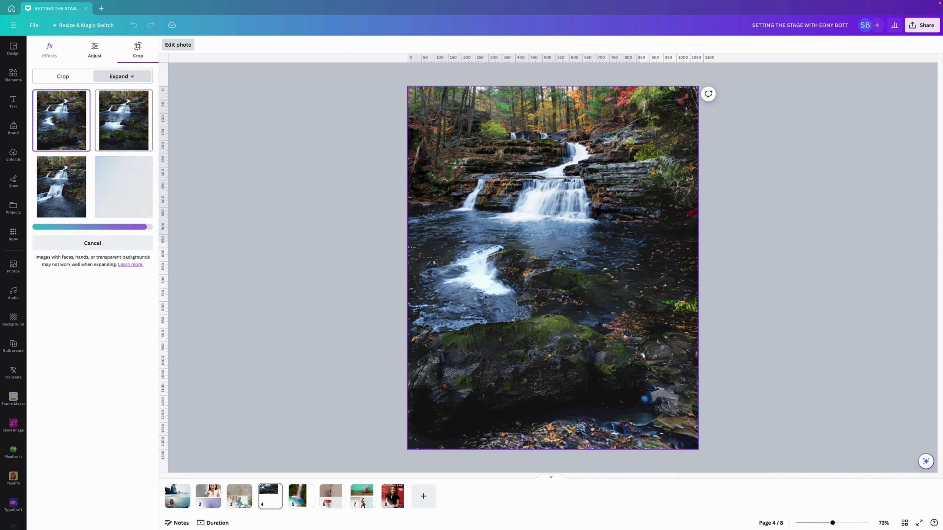
Compare the four expanded waterfall versions and apply the third one, with the large second cascade and the reddish rock.
{"action": "left_click", "coordinate": [118, 130]}
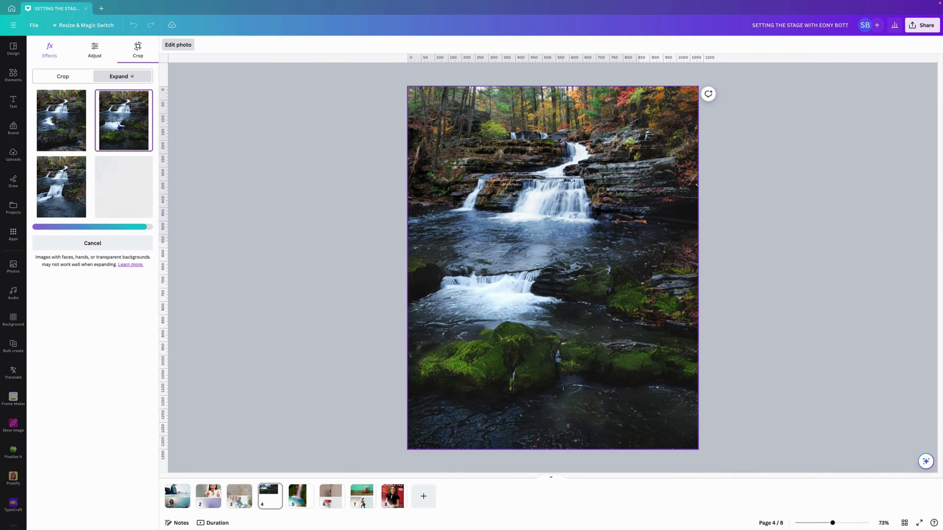
{"action": "left_click", "coordinate": [87, 125]}
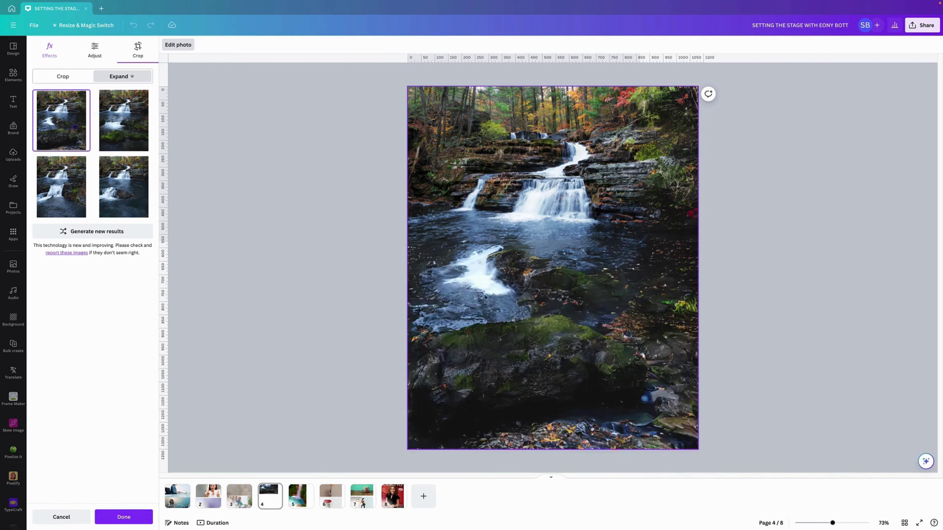
{"action": "left_click", "coordinate": [123, 126]}
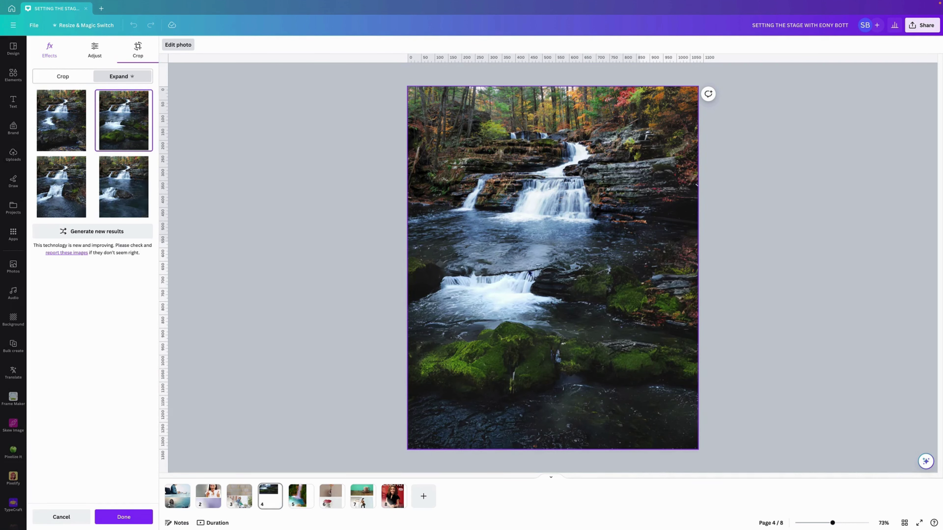
{"action": "left_click", "coordinate": [62, 190]}
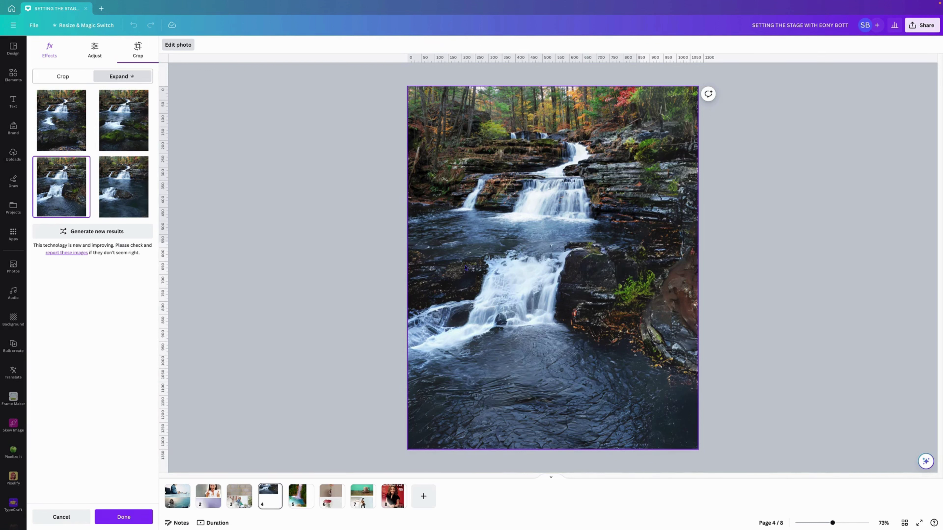
{"action": "left_click", "coordinate": [128, 187]}
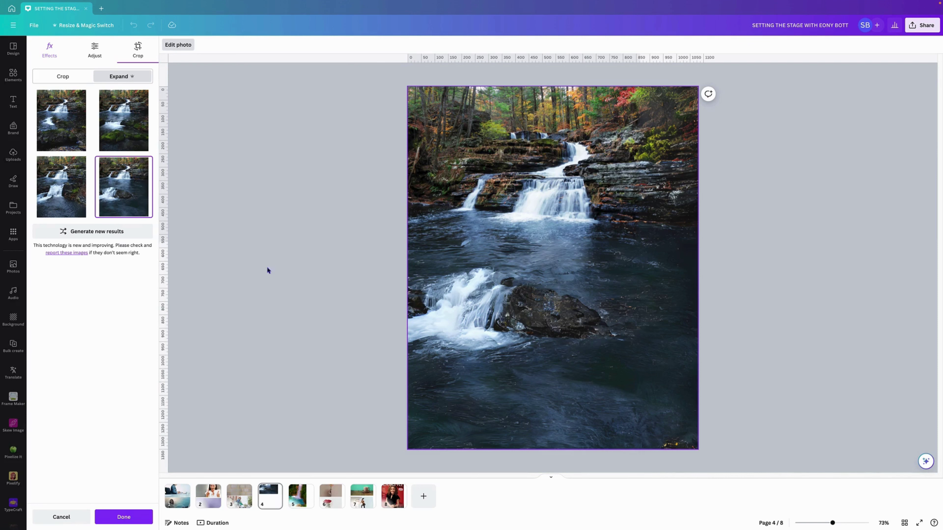
{"action": "left_click", "coordinate": [47, 123]}
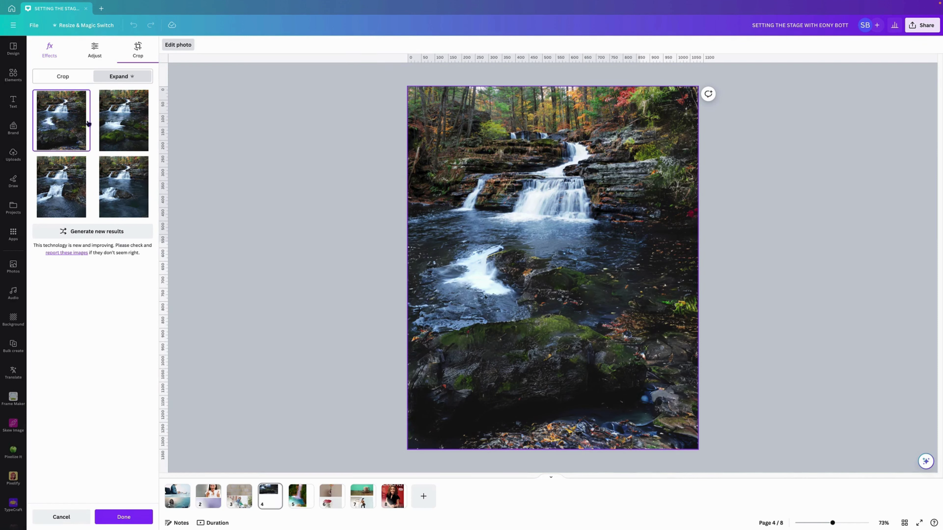
{"action": "left_click", "coordinate": [132, 129]}
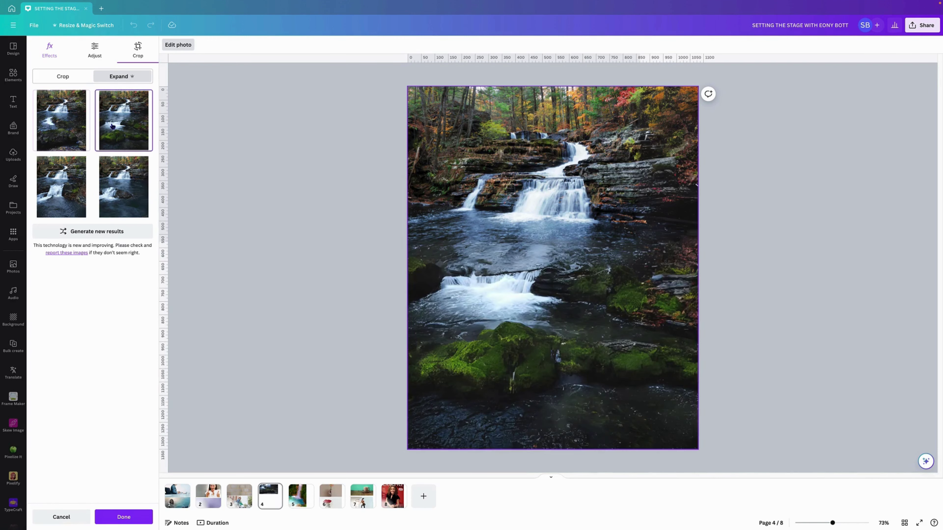
{"action": "left_click", "coordinate": [65, 179]}
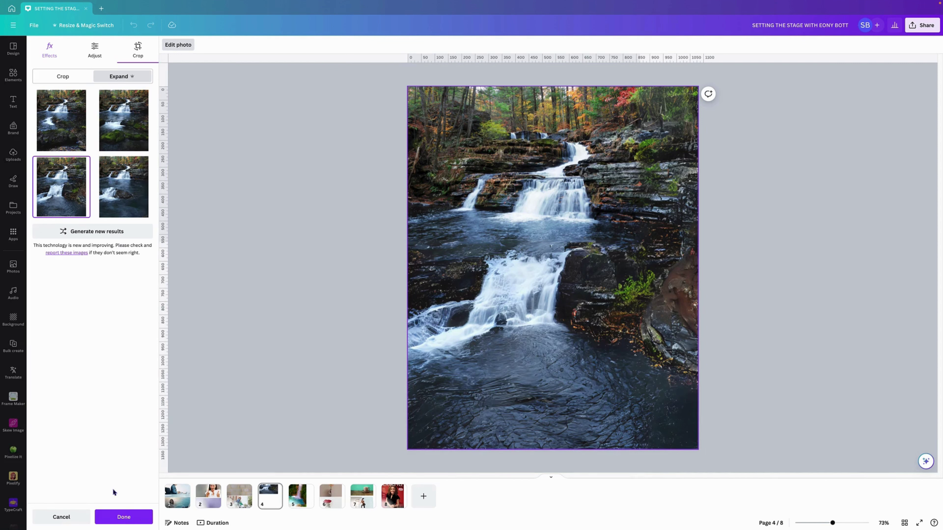
{"action": "left_click", "coordinate": [123, 517]}
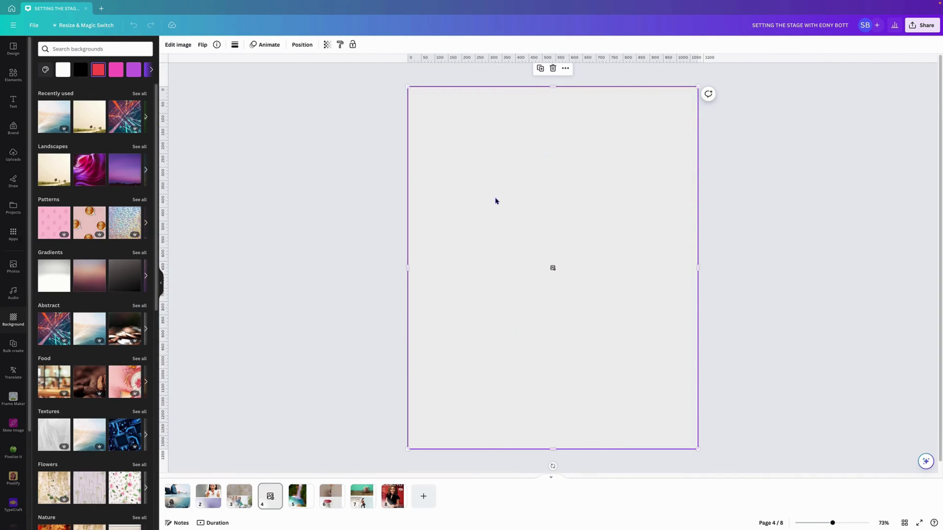
{"action": "left_click", "coordinate": [505, 237]}
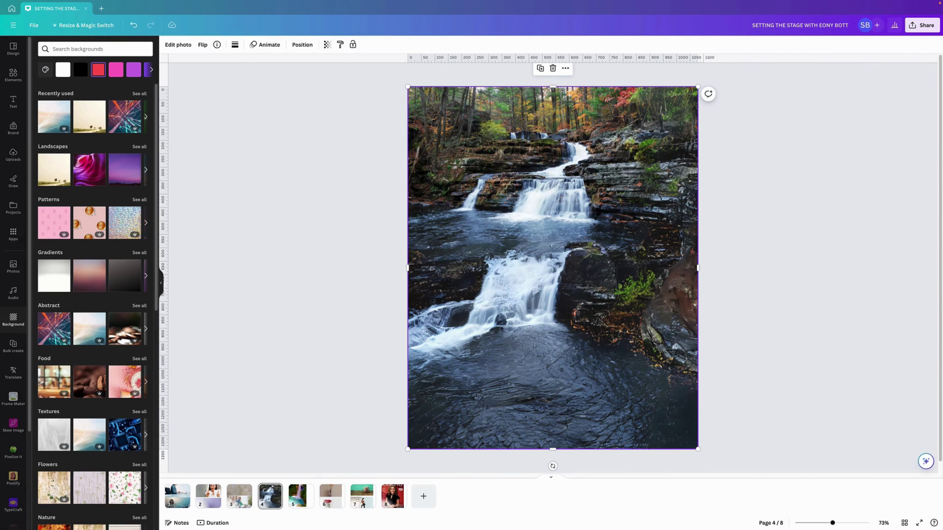
Generate Magic Expand versions of the page 5 turquoise waterfall photo, with the frame extended to the whole page.
{"action": "left_click", "coordinate": [301, 496]}
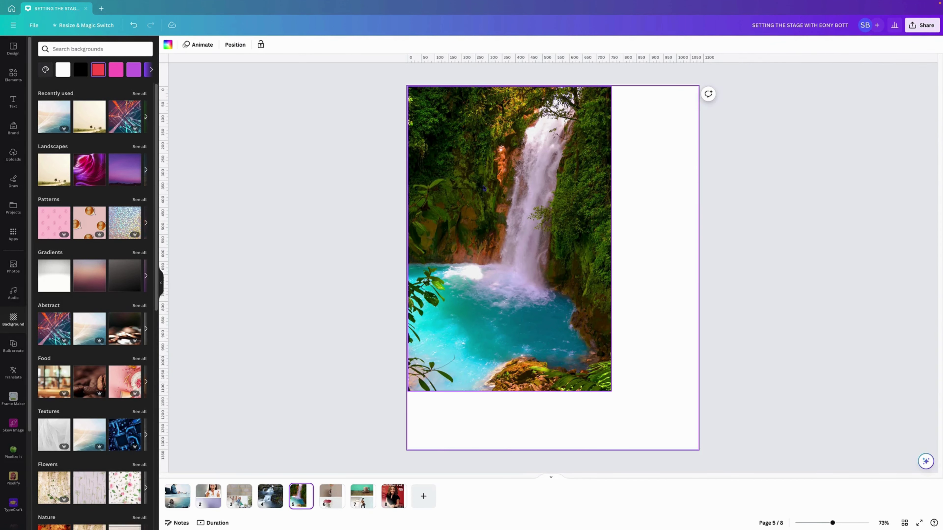
{"action": "left_click", "coordinate": [606, 164]}
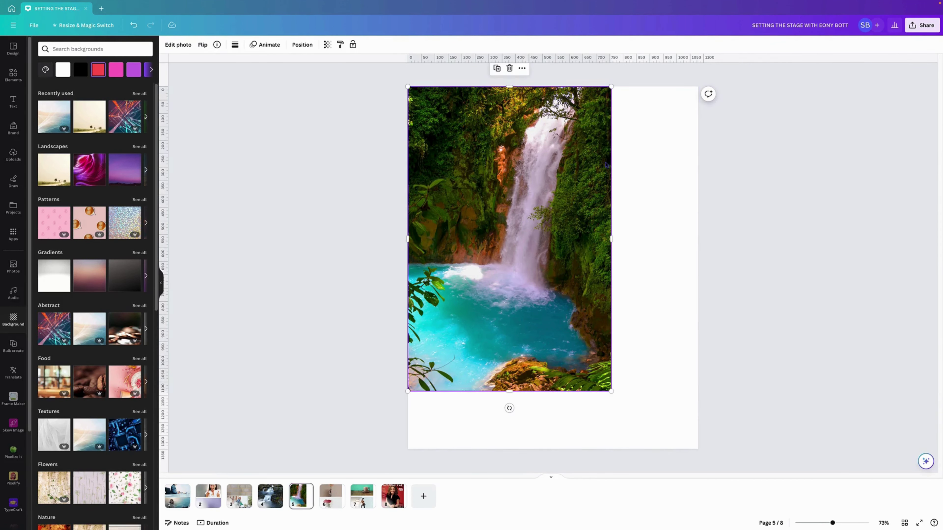
{"action": "left_click", "coordinate": [182, 47]}
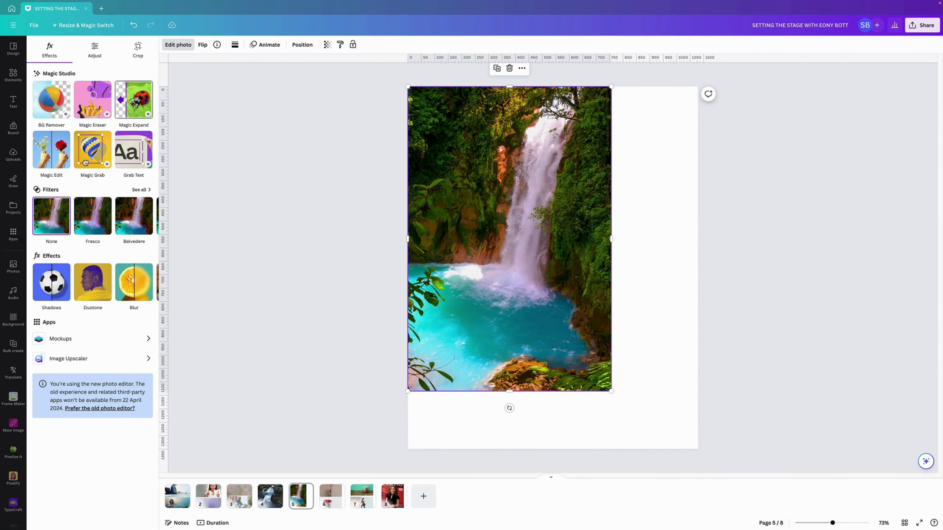
{"action": "left_click", "coordinate": [134, 99]}
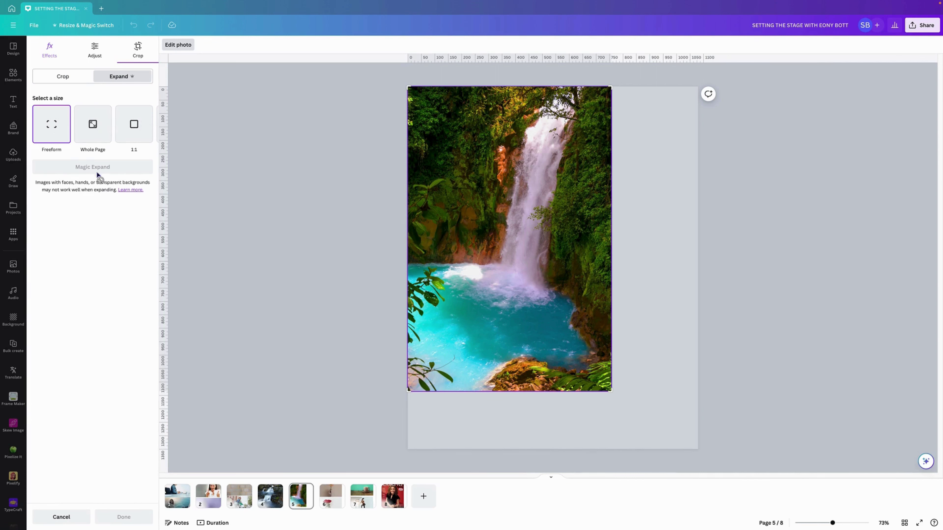
{"action": "left_click", "coordinate": [93, 129]}
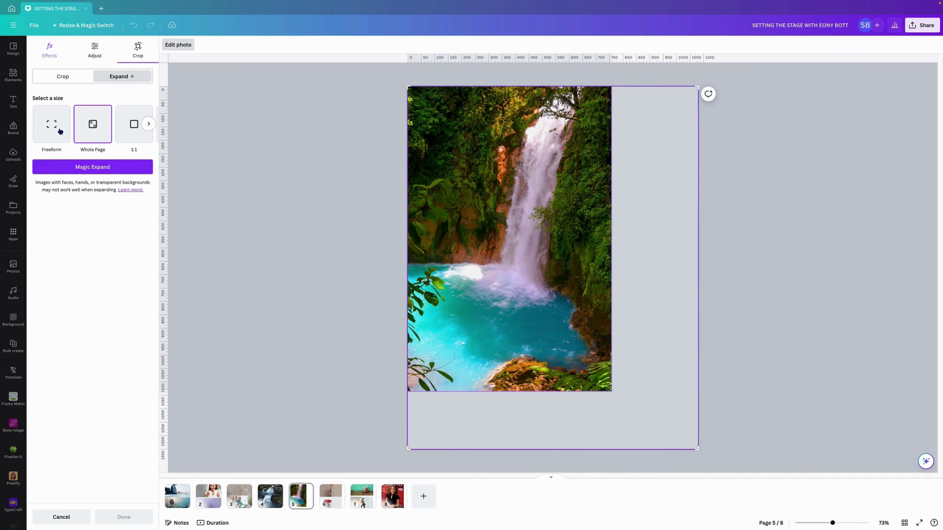
{"action": "left_click", "coordinate": [56, 130]}
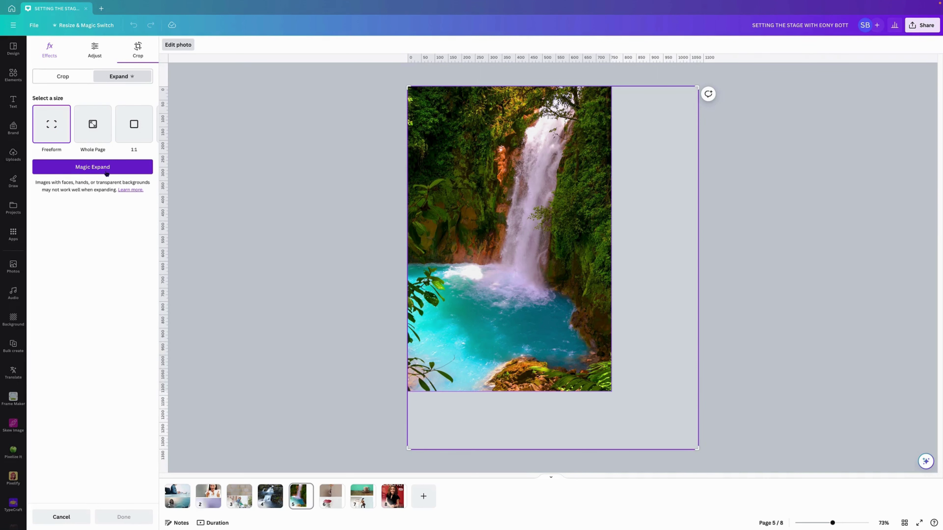
{"action": "left_click", "coordinate": [106, 169]}
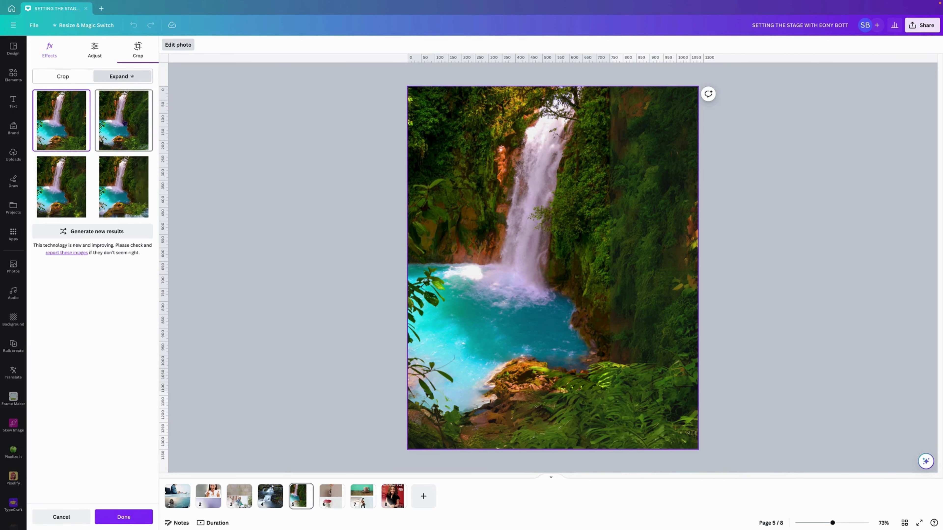
Compare the four expanded page 5 waterfall versions and apply the first one, with green ferns filling the lower foreground.
{"action": "left_click", "coordinate": [125, 124]}
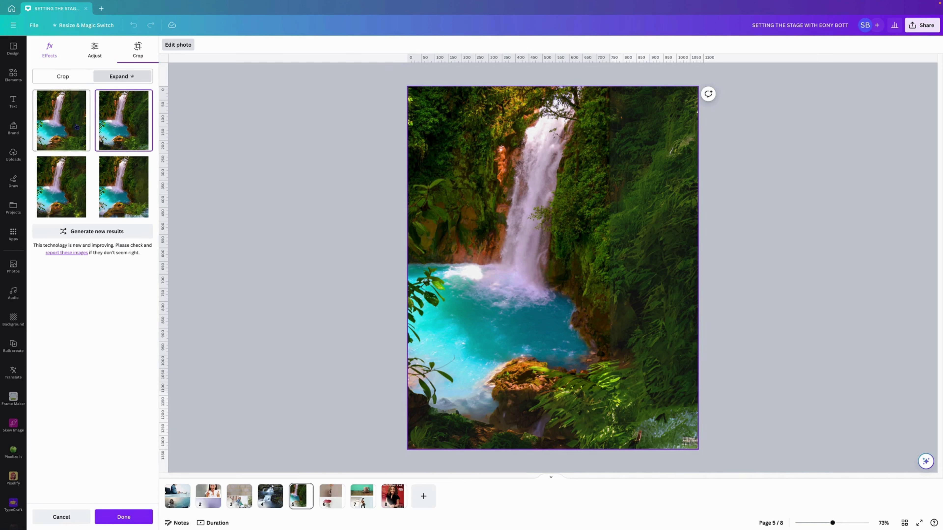
{"action": "left_click", "coordinate": [54, 126]}
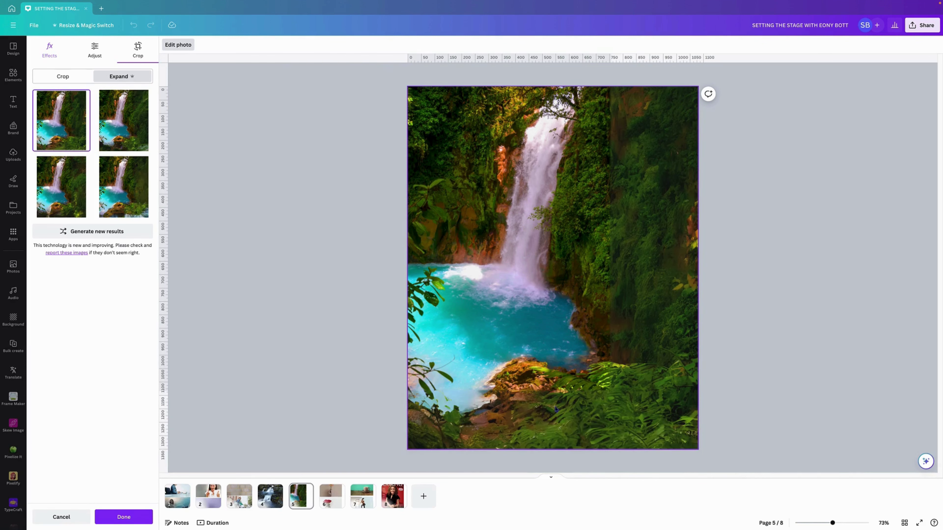
{"action": "left_click", "coordinate": [55, 185]}
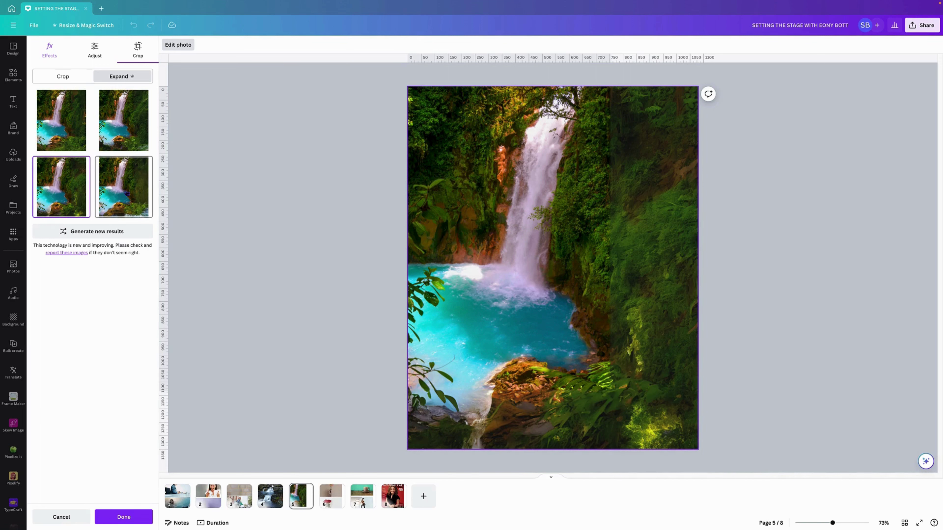
{"action": "left_click", "coordinate": [126, 194]}
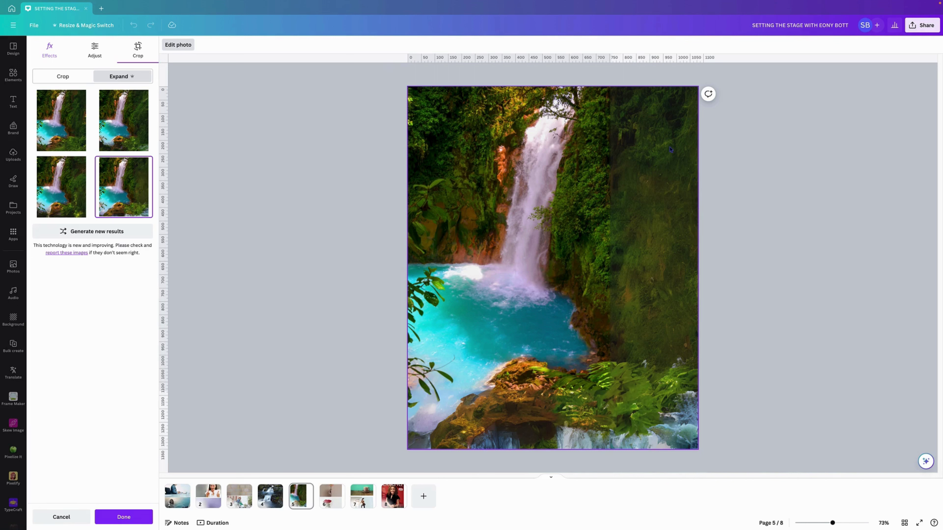
{"action": "left_click", "coordinate": [61, 186]}
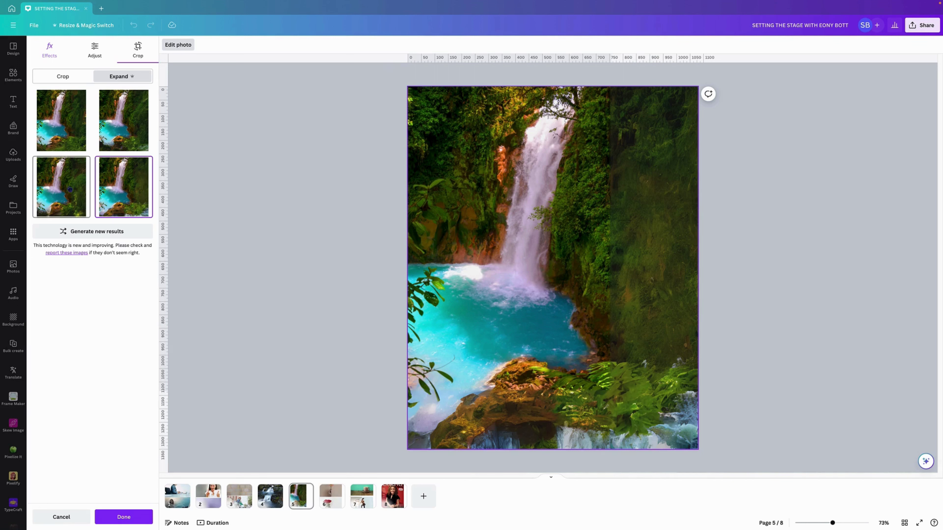
{"action": "left_click", "coordinate": [113, 128]}
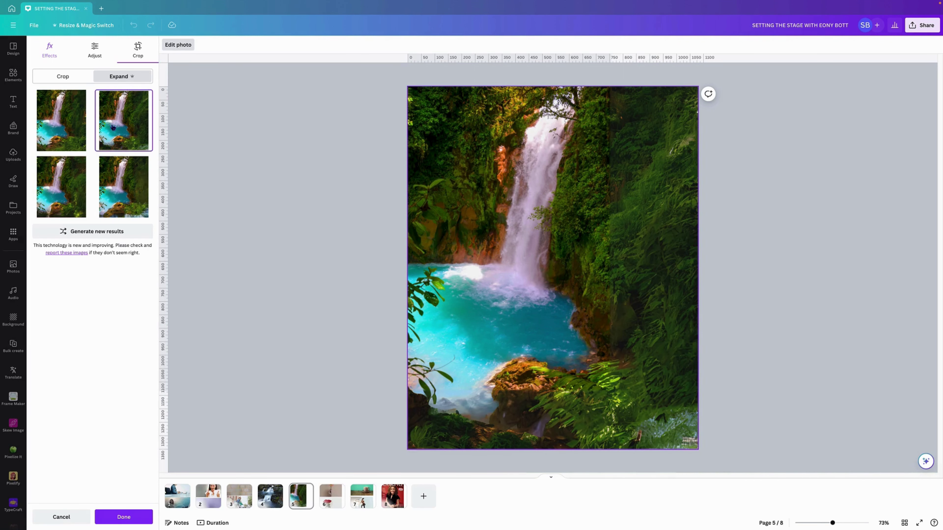
{"action": "left_click", "coordinate": [59, 128]}
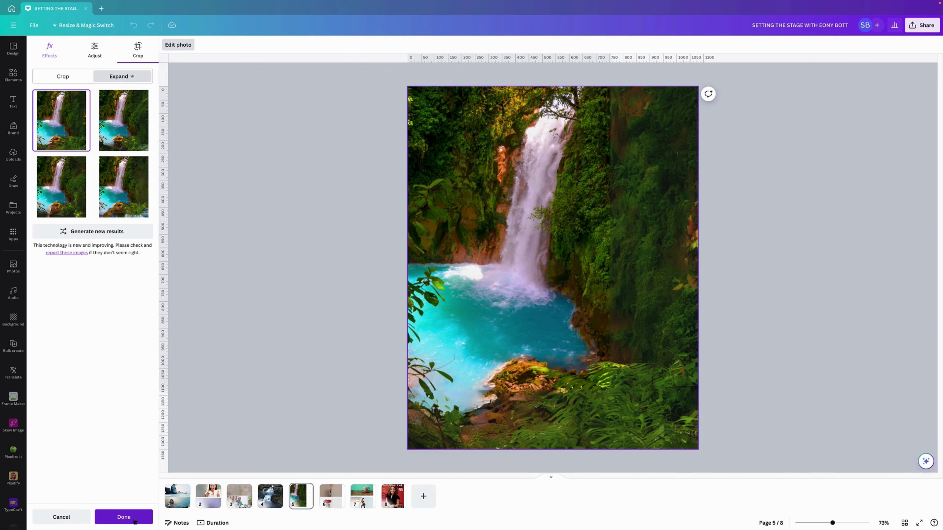
{"action": "left_click", "coordinate": [134, 521]}
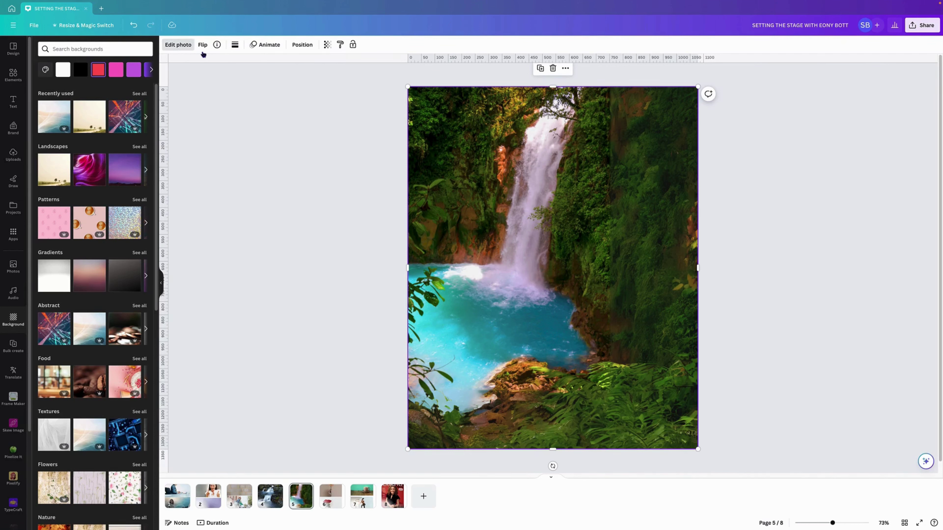
Mark the whole pink flower head in the upper photo on page 6 for Magic Edit at brush size 20.
{"action": "left_click", "coordinate": [182, 46]}
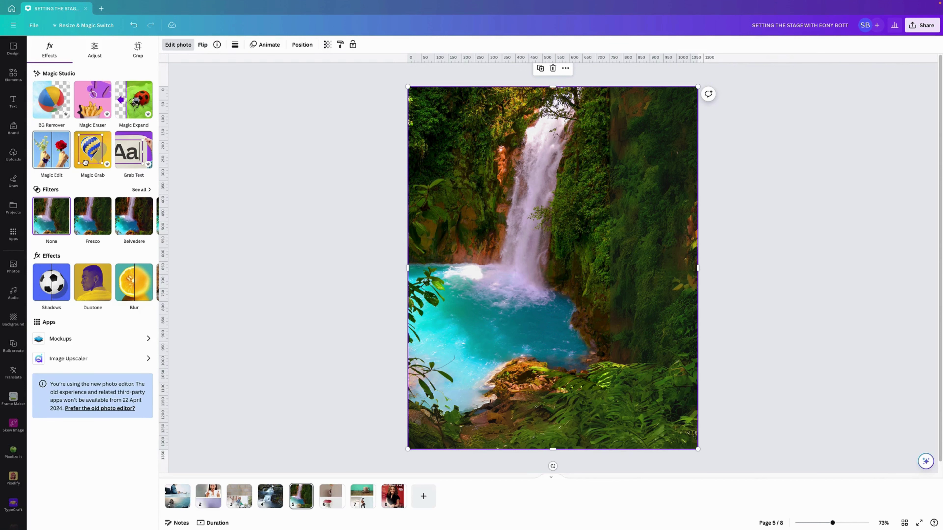
{"action": "left_click", "coordinate": [53, 156]}
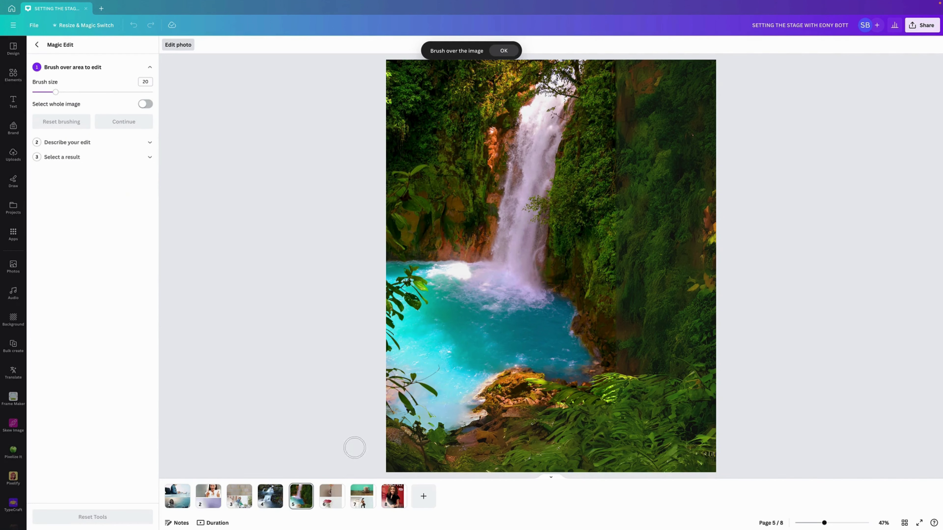
{"action": "left_click", "coordinate": [337, 490]}
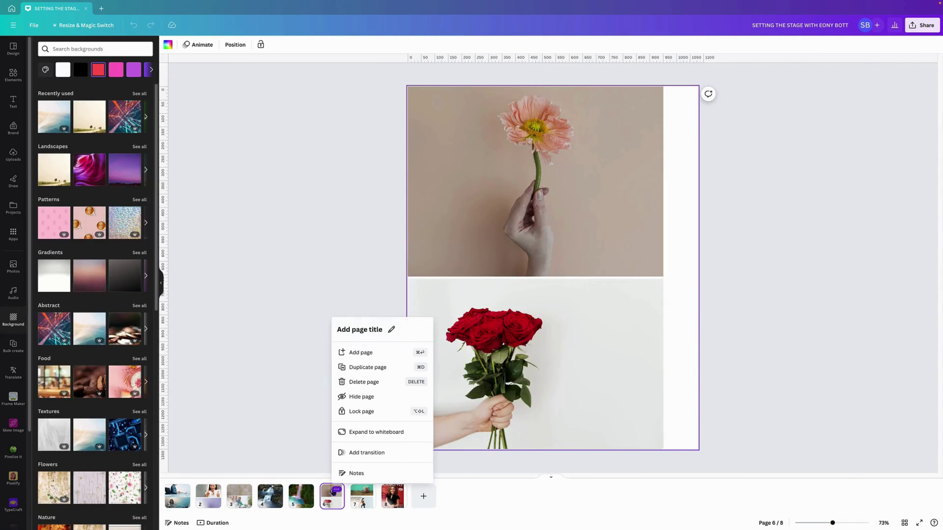
{"action": "left_click", "coordinate": [507, 185]}
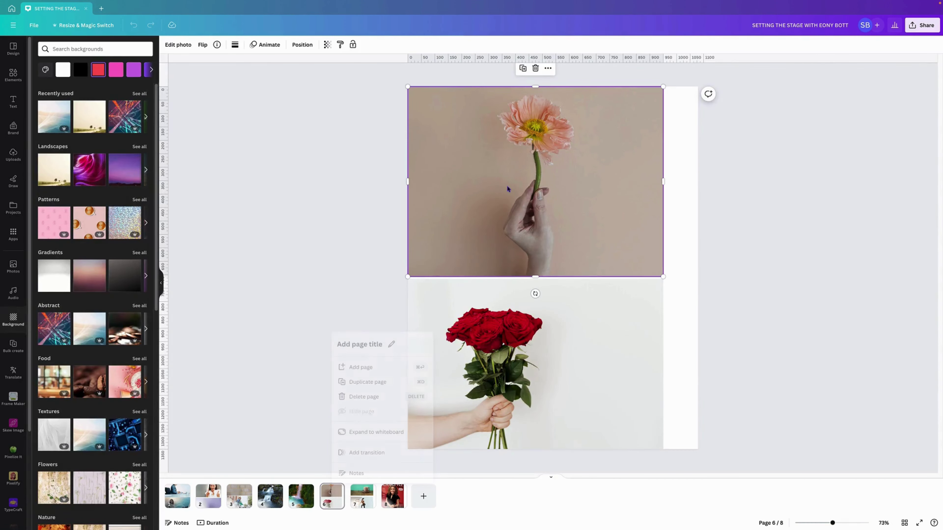
{"action": "left_click", "coordinate": [185, 44]}
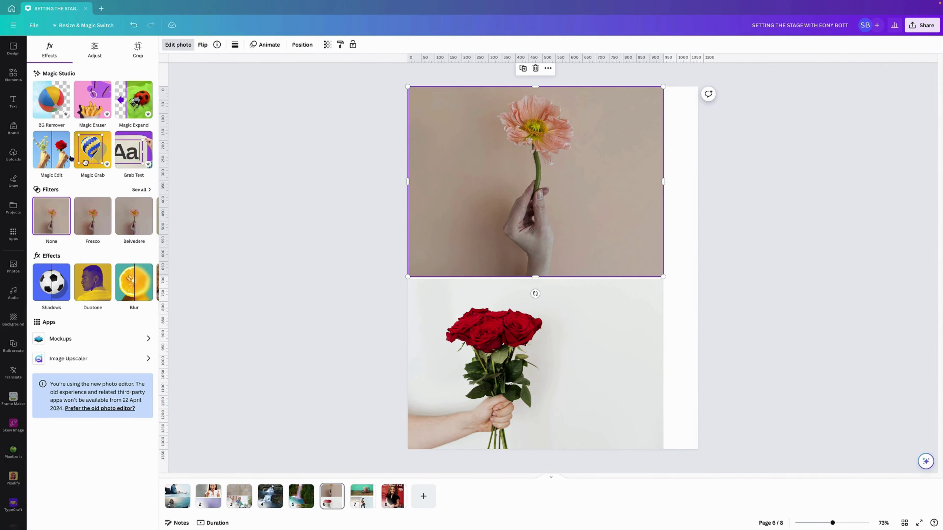
{"action": "left_click", "coordinate": [44, 159]}
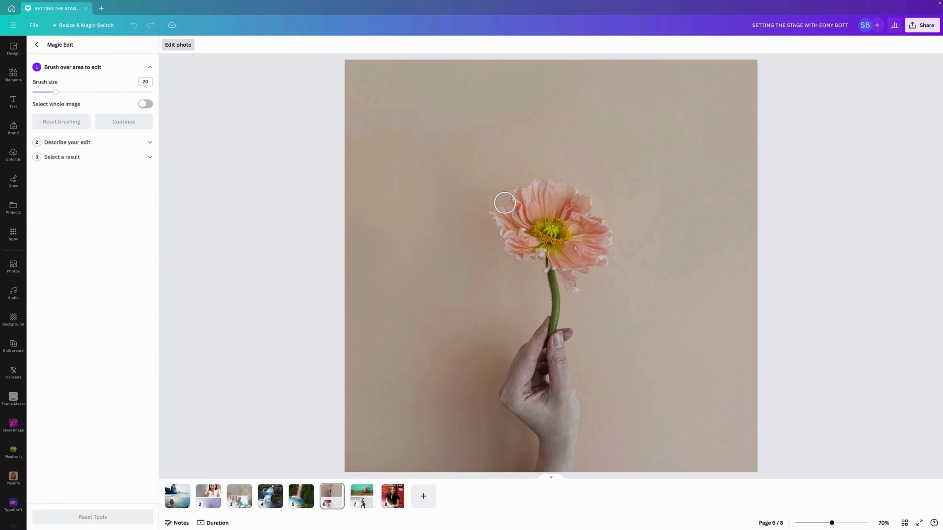
{"action": "mouse_move", "coordinate": [490, 209]}
{"action": "left_mouse_down"}
{"action": "mouse_move", "coordinate": [511, 193]}
{"action": "mouse_move", "coordinate": [568, 184]}
{"action": "mouse_move", "coordinate": [606, 246]}
{"action": "mouse_move", "coordinate": [605, 260]}
{"action": "mouse_move", "coordinate": [570, 286]}
{"action": "mouse_move", "coordinate": [549, 272]}
{"action": "mouse_move", "coordinate": [587, 260]}
{"action": "mouse_move", "coordinate": [590, 244]}
{"action": "mouse_move", "coordinate": [560, 203]}
{"action": "mouse_move", "coordinate": [535, 199]}
{"action": "mouse_move", "coordinate": [497, 217]}
{"action": "mouse_move", "coordinate": [511, 248]}
{"action": "mouse_move", "coordinate": [541, 260]}
{"action": "mouse_move", "coordinate": [579, 256]}
{"action": "mouse_move", "coordinate": [536, 247]}
{"action": "mouse_move", "coordinate": [517, 231]}
{"action": "mouse_move", "coordinate": [523, 216]}
{"action": "mouse_move", "coordinate": [561, 220]}
{"action": "mouse_move", "coordinate": [556, 233]}
{"action": "mouse_move", "coordinate": [536, 224]}
{"action": "mouse_move", "coordinate": [578, 237]}
{"action": "mouse_move", "coordinate": [560, 242]}
{"action": "left_mouse_up"}
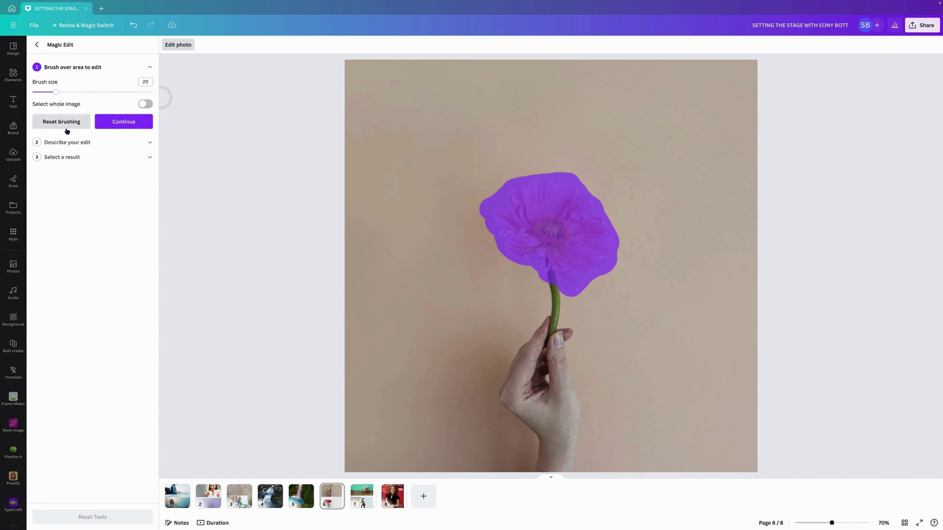
Generate Magic Edit results for the marked flower head with the description "a beautiful rose in a dark red colour.".
{"action": "left_click", "coordinate": [121, 123]}
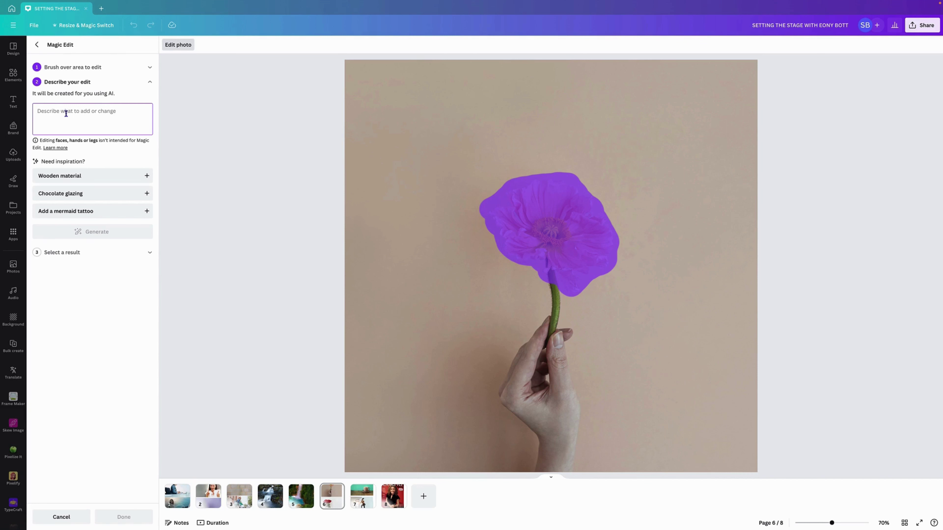
{"action": "type", "text": "a"}
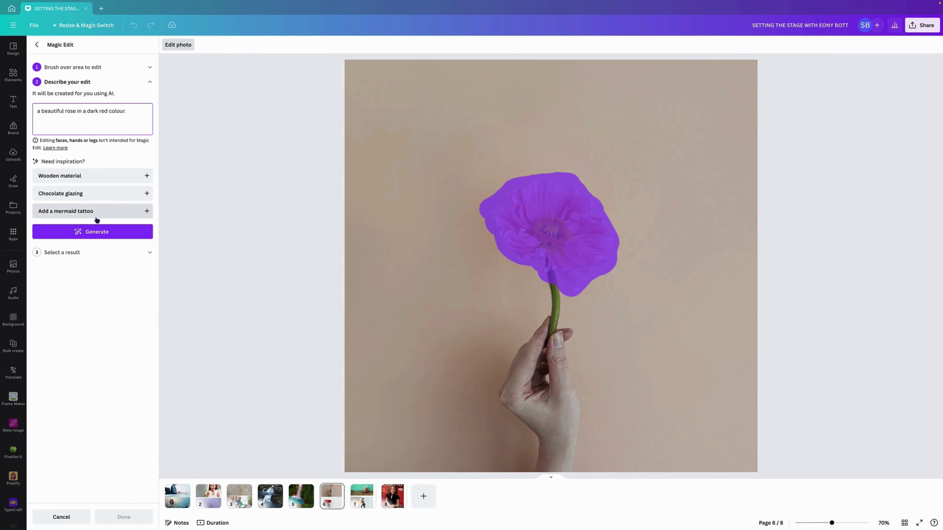
{"action": "left_click", "coordinate": [95, 232]}
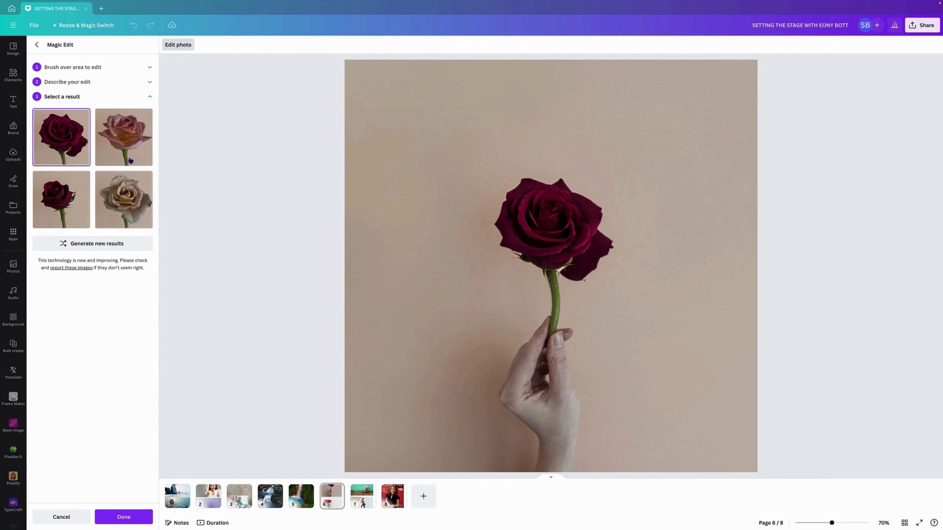
Compare the four generated roses and apply the first one, the large dark red rose.
{"action": "left_click", "coordinate": [121, 136]}
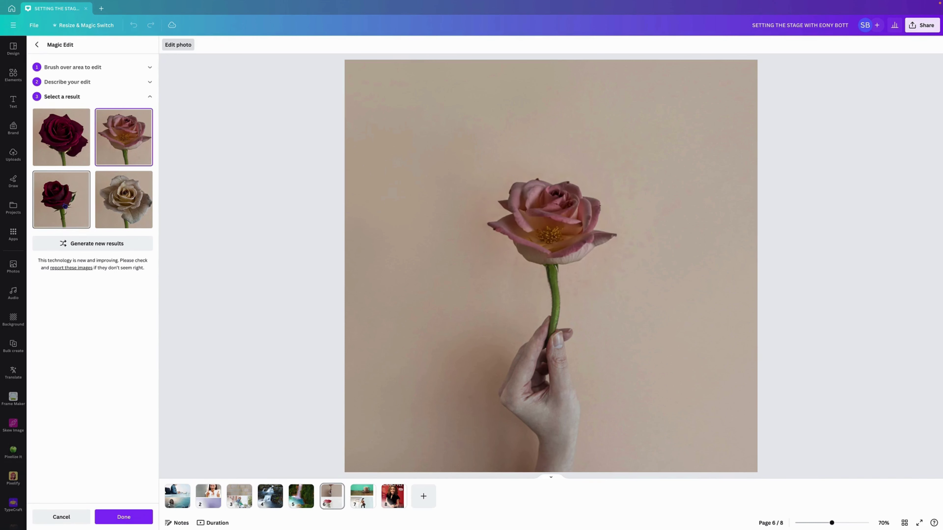
{"action": "left_click", "coordinate": [65, 206]}
{"action": "left_click", "coordinate": [139, 218]}
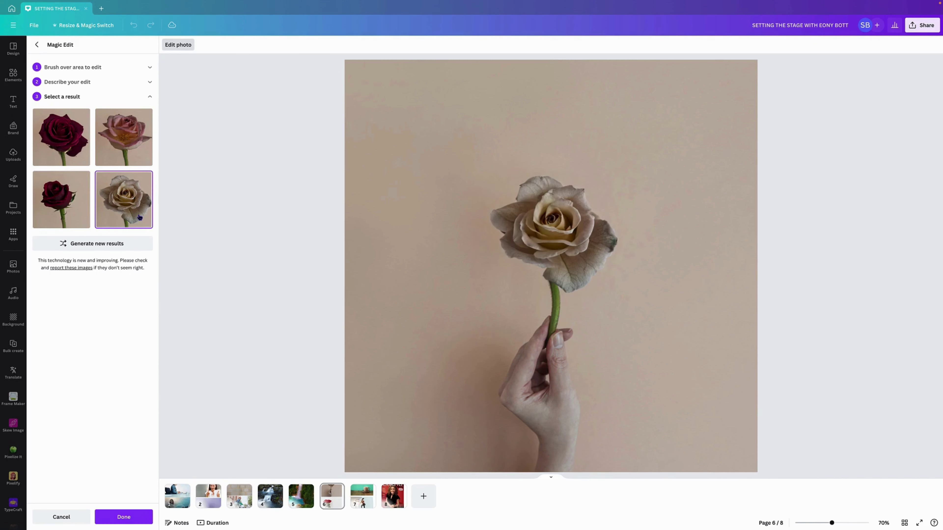
{"action": "left_click", "coordinate": [59, 145]}
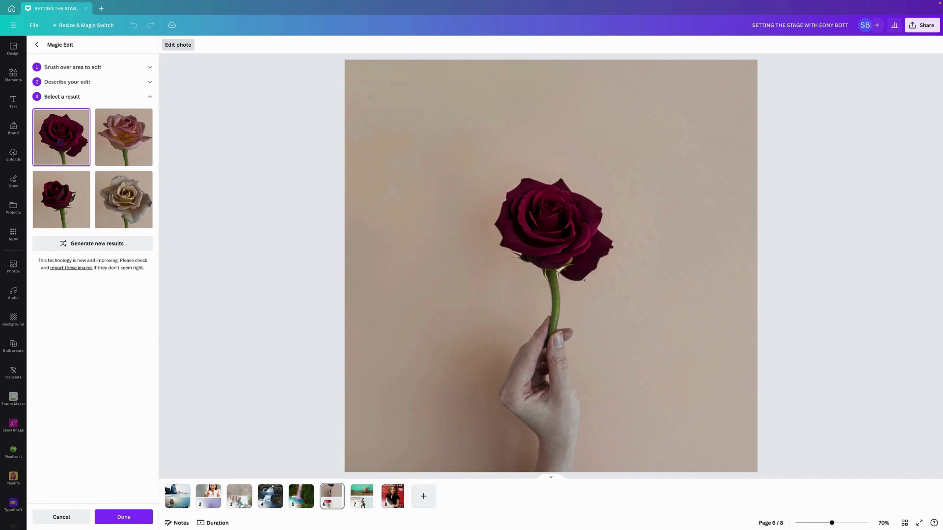
{"action": "left_click", "coordinate": [124, 518]}
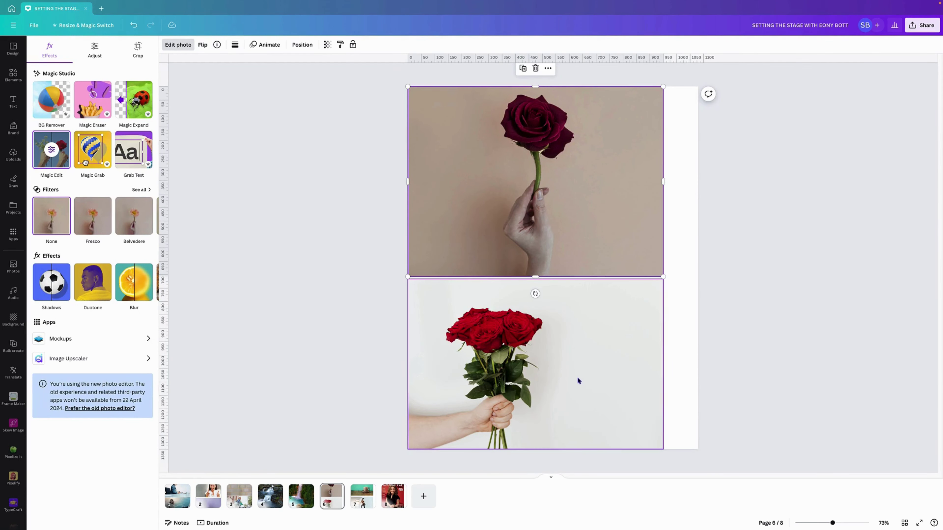
Brush over the red rose blooms in the lower photo on page 6 and generate Magic Edit results with the suggestion "Add a deer".
{"action": "left_click", "coordinate": [481, 337]}
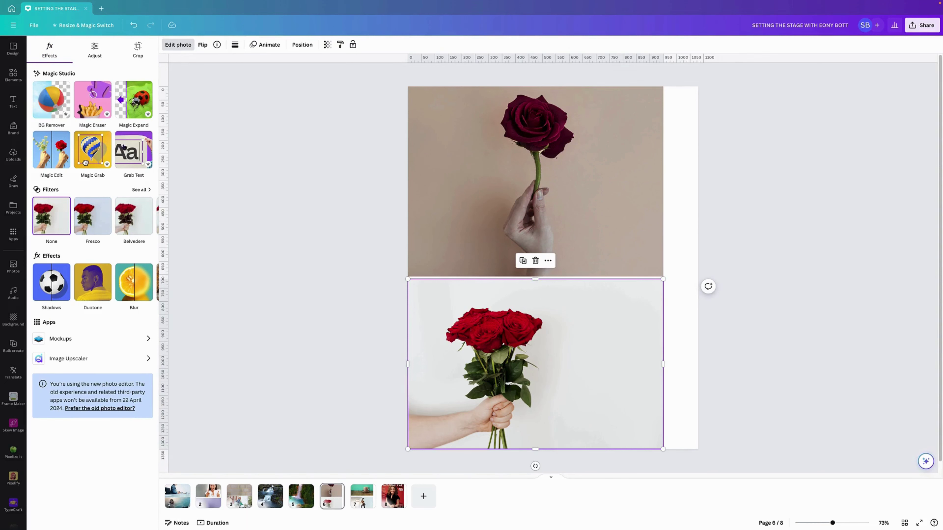
{"action": "left_click", "coordinate": [54, 155]}
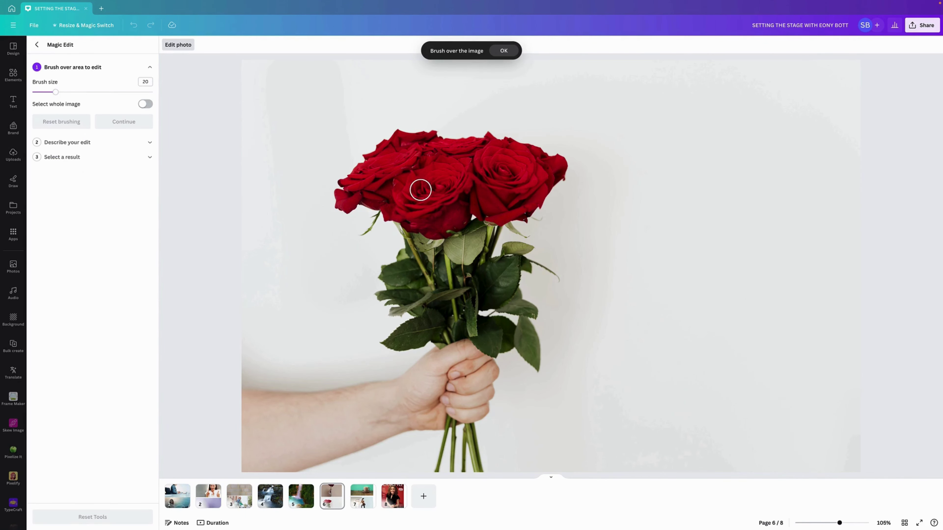
{"action": "mouse_move", "coordinate": [343, 188]}
{"action": "left_mouse_down"}
{"action": "mouse_move", "coordinate": [345, 210]}
{"action": "mouse_move", "coordinate": [368, 203]}
{"action": "mouse_move", "coordinate": [448, 234]}
{"action": "mouse_move", "coordinate": [518, 219]}
{"action": "mouse_move", "coordinate": [563, 182]}
{"action": "mouse_move", "coordinate": [563, 162]}
{"action": "mouse_move", "coordinate": [520, 145]}
{"action": "mouse_move", "coordinate": [422, 132]}
{"action": "mouse_move", "coordinate": [375, 133]}
{"action": "mouse_move", "coordinate": [341, 183]}
{"action": "mouse_move", "coordinate": [386, 145]}
{"action": "mouse_move", "coordinate": [431, 141]}
{"action": "mouse_move", "coordinate": [381, 164]}
{"action": "mouse_move", "coordinate": [357, 192]}
{"action": "mouse_move", "coordinate": [381, 191]}
{"action": "mouse_move", "coordinate": [439, 219]}
{"action": "mouse_move", "coordinate": [524, 201]}
{"action": "left_mouse_up"}
{"action": "mouse_move", "coordinate": [546, 176]}
{"action": "left_mouse_down"}
{"action": "mouse_move", "coordinate": [462, 154]}
{"action": "mouse_move", "coordinate": [418, 156]}
{"action": "mouse_move", "coordinate": [382, 187]}
{"action": "mouse_move", "coordinate": [416, 161]}
{"action": "mouse_move", "coordinate": [505, 152]}
{"action": "mouse_move", "coordinate": [481, 174]}
{"action": "mouse_move", "coordinate": [392, 181]}
{"action": "mouse_move", "coordinate": [454, 197]}
{"action": "mouse_move", "coordinate": [524, 178]}
{"action": "mouse_move", "coordinate": [440, 198]}
{"action": "mouse_move", "coordinate": [455, 200]}
{"action": "mouse_move", "coordinate": [406, 188]}
{"action": "mouse_move", "coordinate": [514, 177]}
{"action": "mouse_move", "coordinate": [413, 150]}
{"action": "mouse_move", "coordinate": [412, 179]}
{"action": "mouse_move", "coordinate": [462, 193]}
{"action": "mouse_move", "coordinate": [447, 217]}
{"action": "left_mouse_up"}
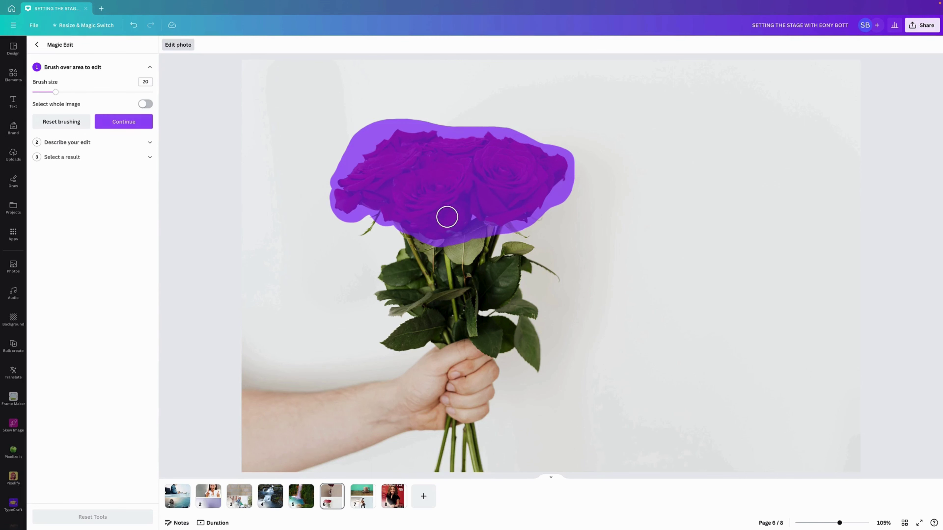
{"action": "left_click", "coordinate": [116, 122]}
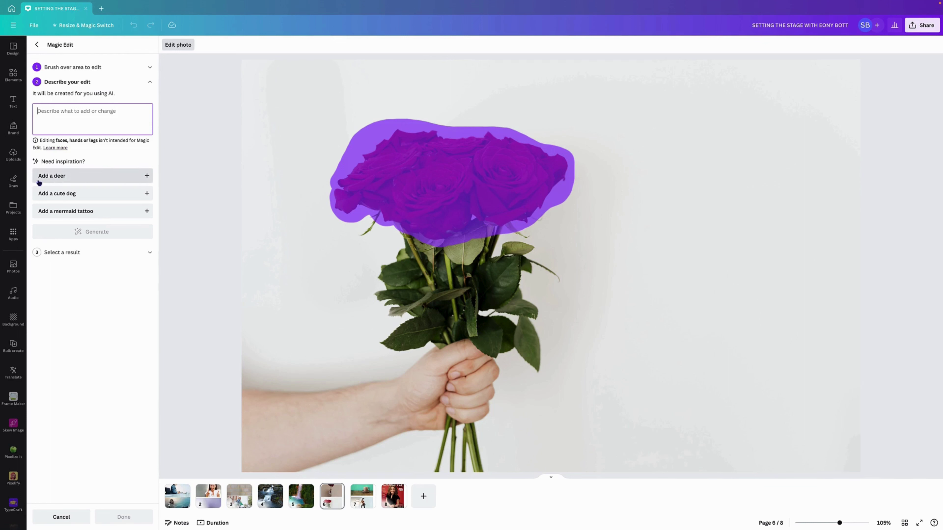
{"action": "left_click", "coordinate": [147, 177]}
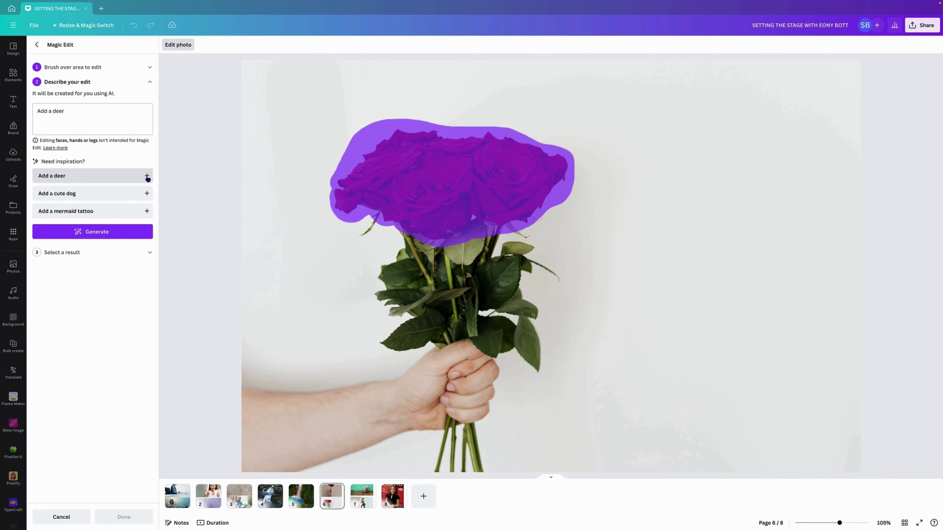
{"action": "left_click", "coordinate": [102, 235]}
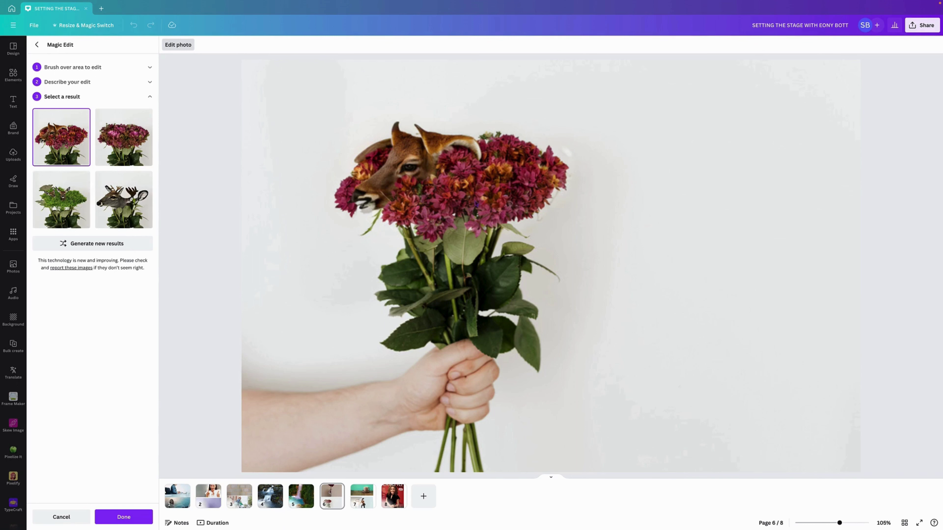
Compare the second, third and fourth generated deer results for the bouquet in the lower photo.
{"action": "left_click", "coordinate": [115, 139]}
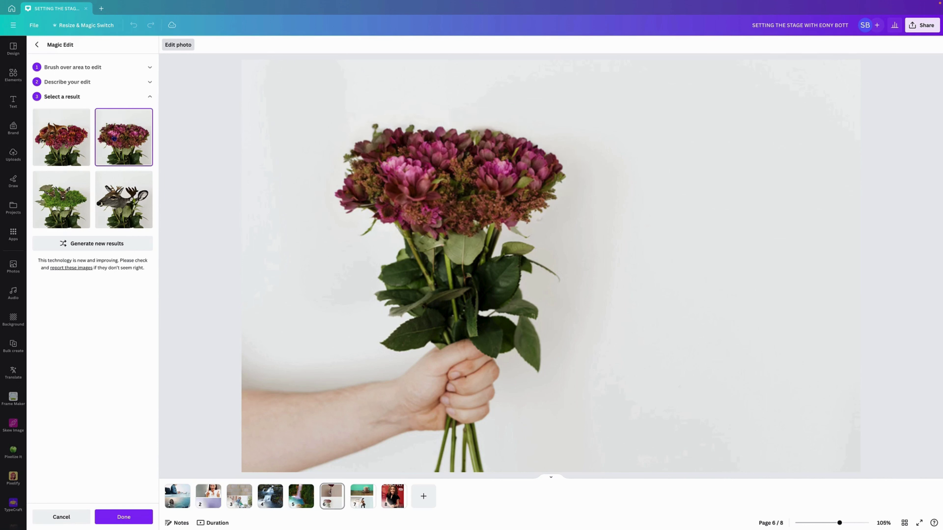
{"action": "left_click", "coordinate": [68, 190]}
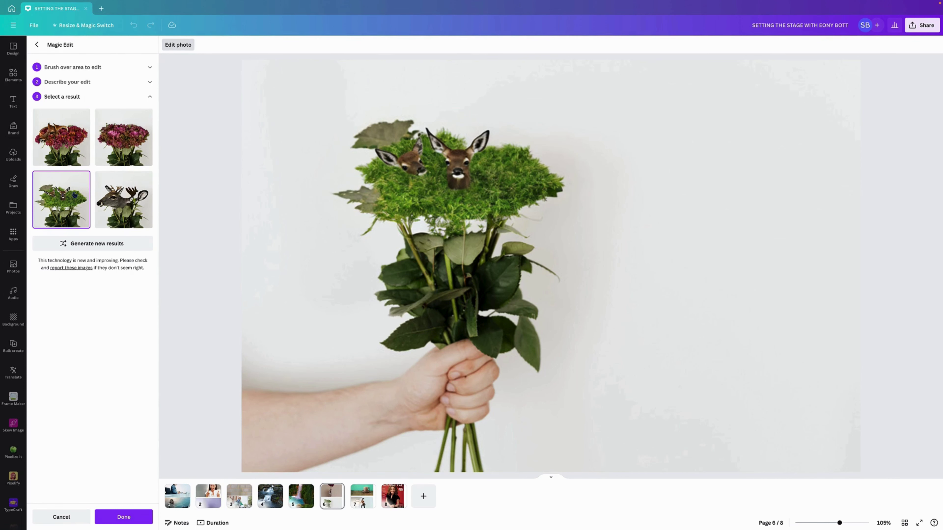
{"action": "left_click", "coordinate": [124, 197]}
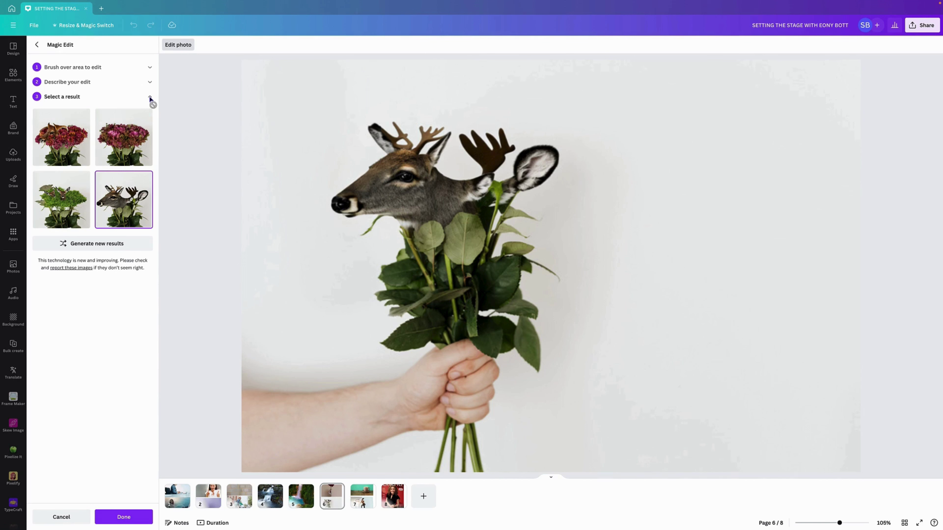
Replace the Magic Edit description with "floral arrangement" and generate results for the marked rose blooms.
{"action": "left_click", "coordinate": [150, 82]}
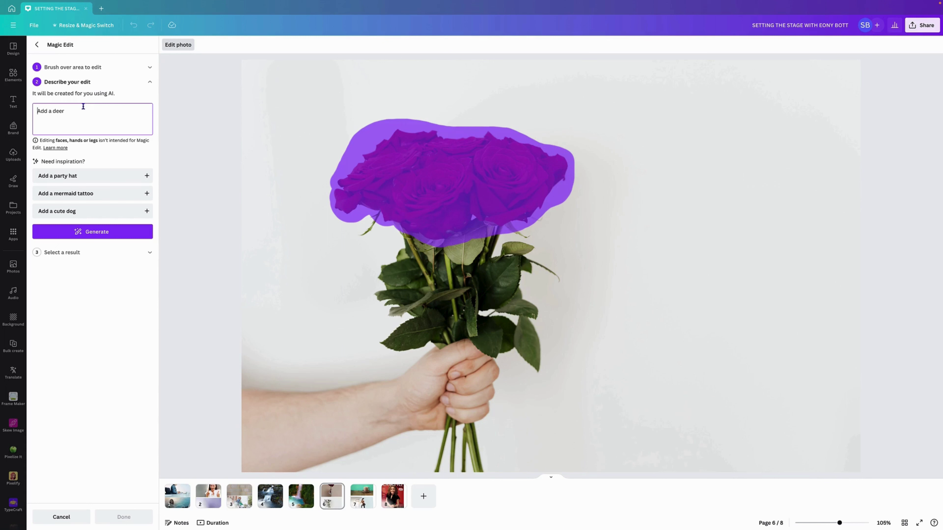
{"action": "type", "text": "floral arrangement"}
{"action": "left_click", "coordinate": [119, 110]}
{"action": "left_click_drag", "start_coordinate": [112, 111], "coordinate": [85, 111]}
{"action": "key", "text": "BackSpace"}
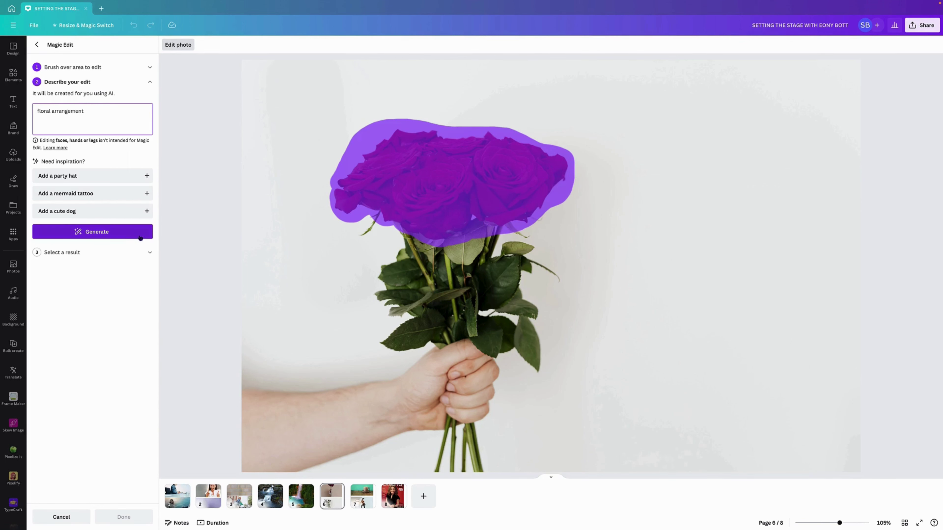
{"action": "left_click", "coordinate": [139, 236]}
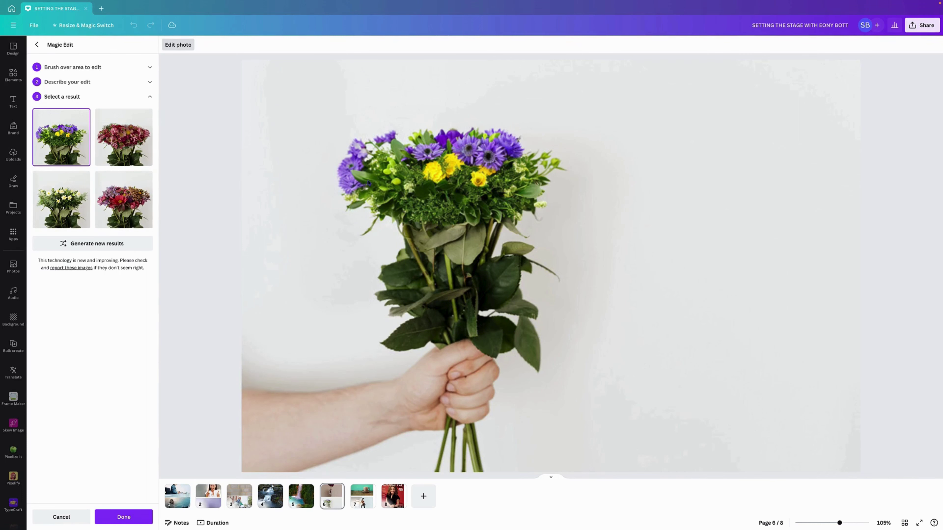
Compare the generated floral arrangements and apply the fourth one, the mixed bouquet with the large red daisy.
{"action": "left_click", "coordinate": [124, 137]}
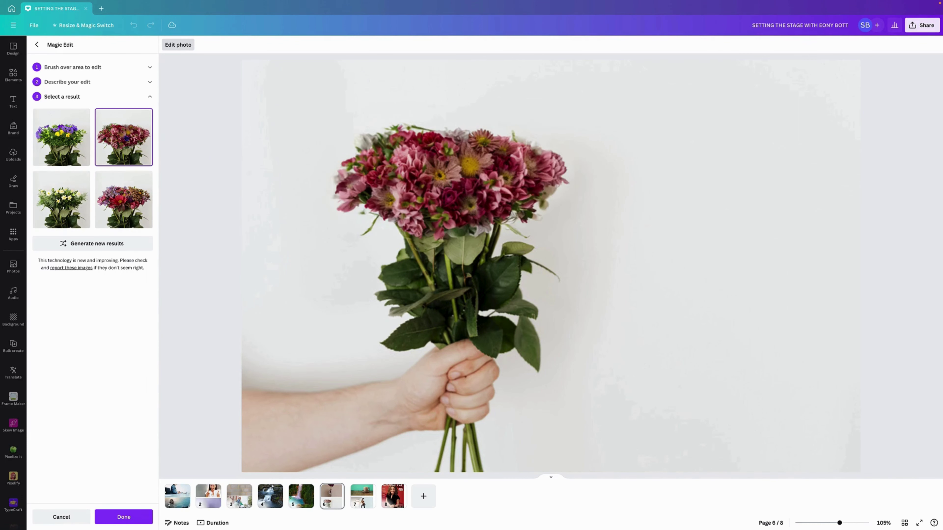
{"action": "left_click", "coordinate": [64, 214]}
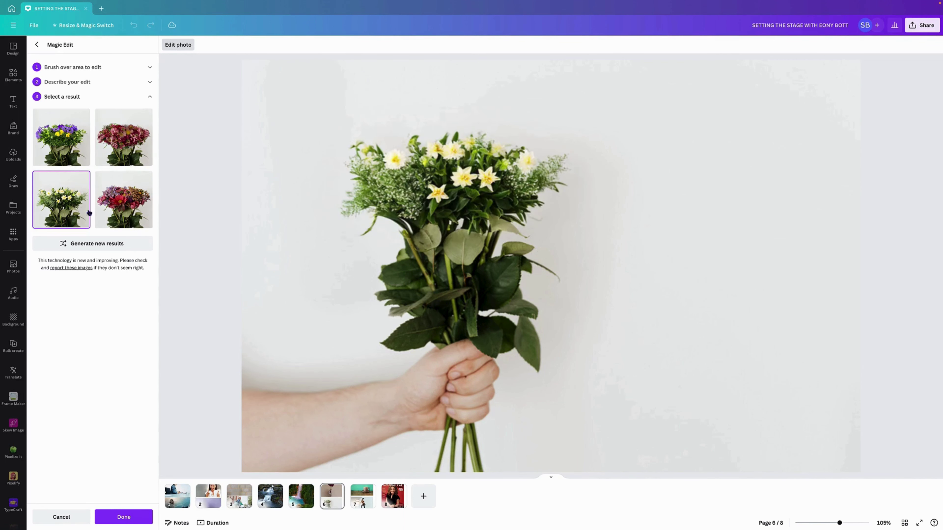
{"action": "left_click", "coordinate": [125, 207]}
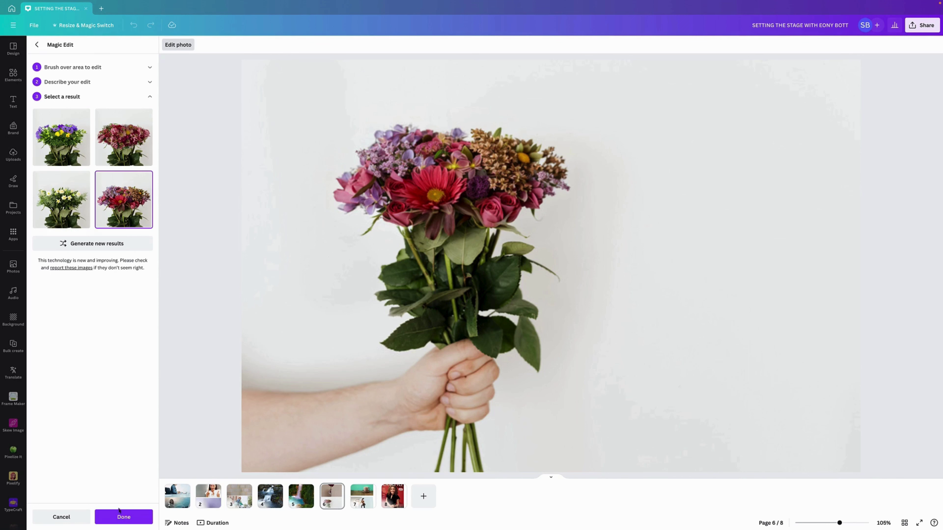
{"action": "left_click", "coordinate": [124, 516]}
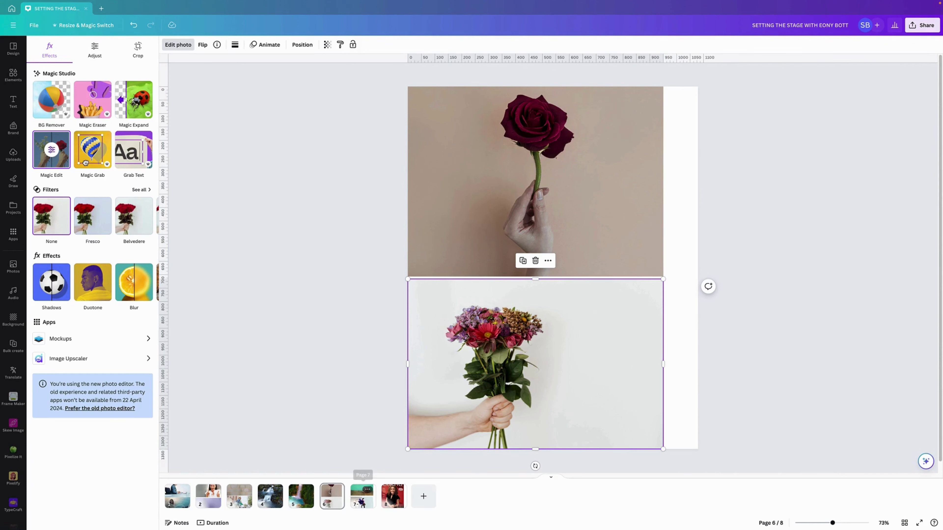
Separate the coffee cup from its background in the upper photo on page 7 with Magic Grab.
{"action": "left_click", "coordinate": [362, 496]}
{"action": "left_click", "coordinate": [546, 176]}
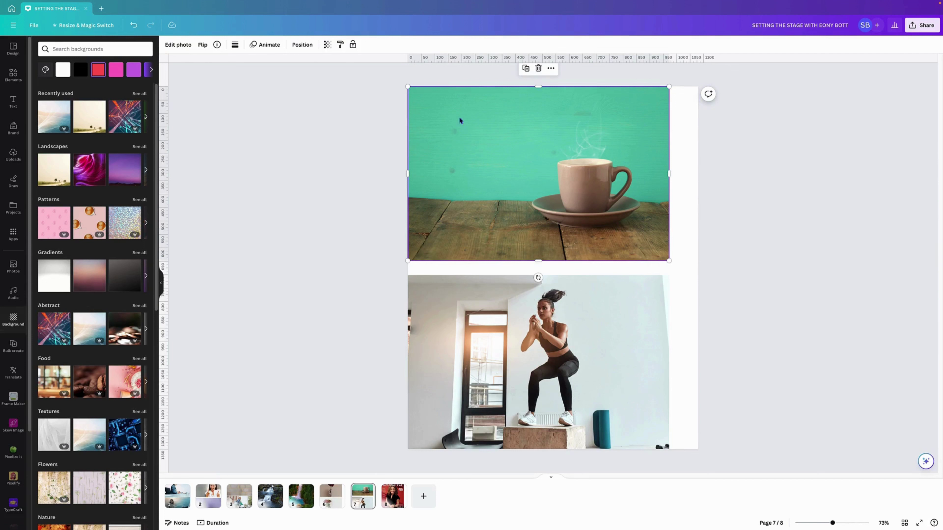
{"action": "left_click", "coordinate": [178, 44]}
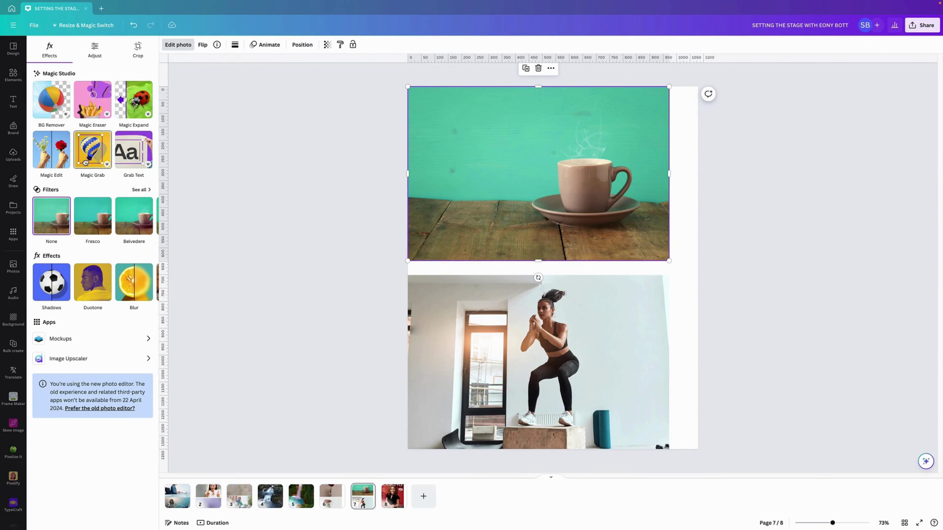
{"action": "left_click", "coordinate": [85, 162]}
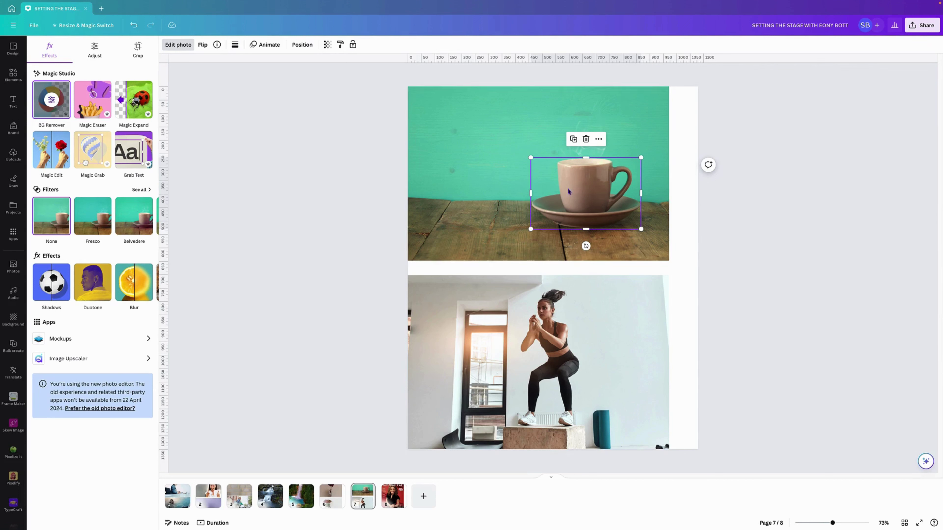
Try moving the separated cup across to the left side of the wooden table, and undo the move.
{"action": "left_click", "coordinate": [599, 114]}
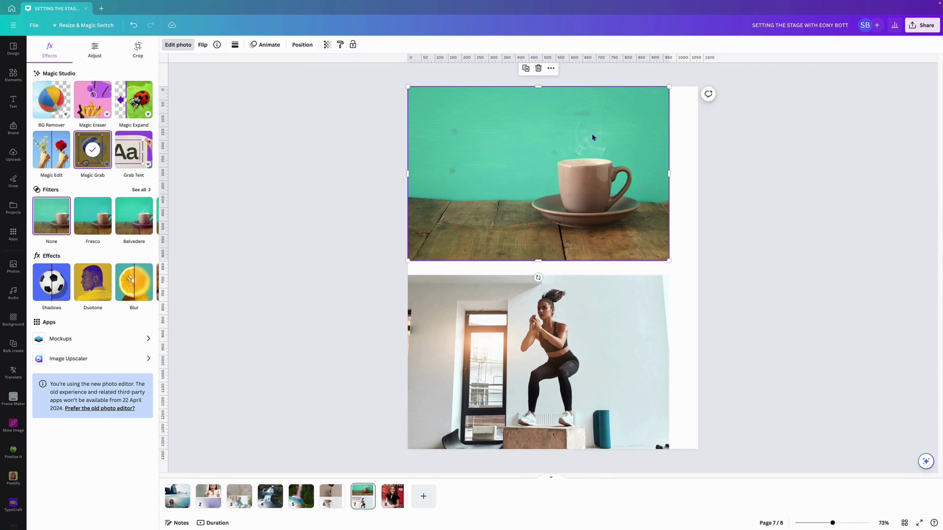
{"action": "left_click", "coordinate": [582, 190]}
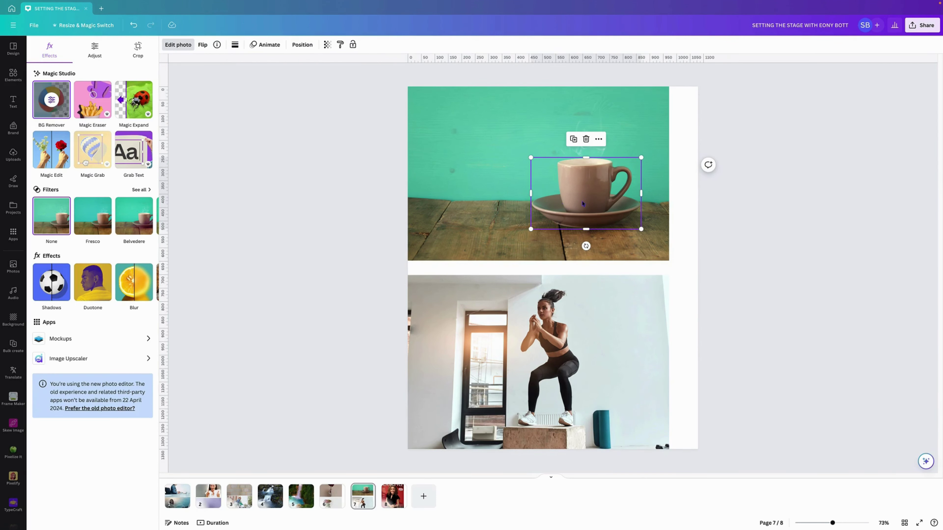
{"action": "left_click_drag", "start_coordinate": [594, 190], "coordinate": [475, 201]}
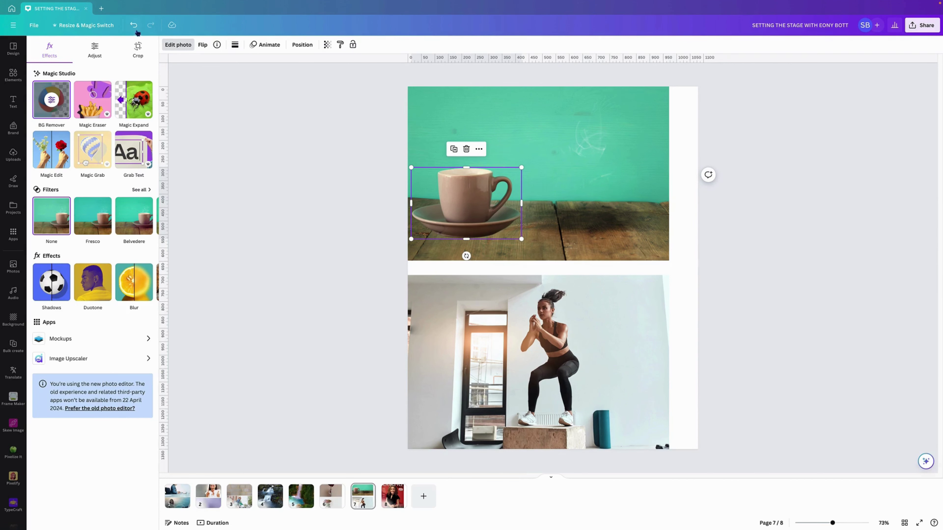
{"action": "left_click", "coordinate": [136, 29]}
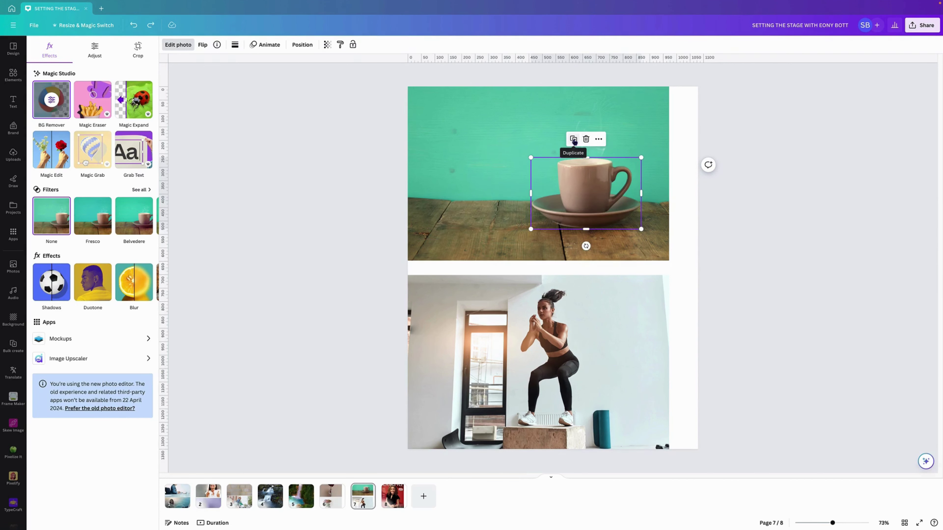
Duplicate the separated cup and place the copy on the table to the left of the original.
{"action": "left_click", "coordinate": [573, 140]}
{"action": "left_click_drag", "start_coordinate": [569, 195], "coordinate": [472, 204]}
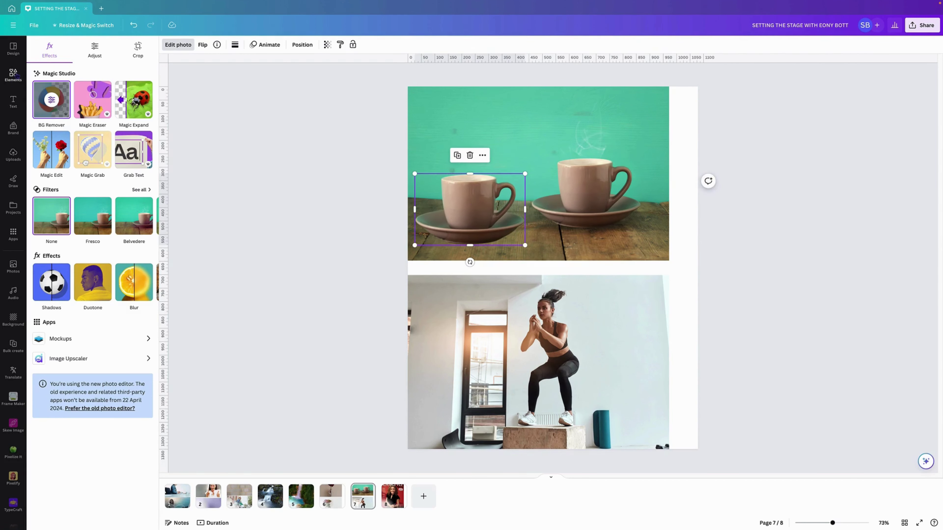
Add the recently used dark shadow graphic and scale it down to fit beneath the left cup's saucer.
{"action": "left_click", "coordinate": [13, 75]}
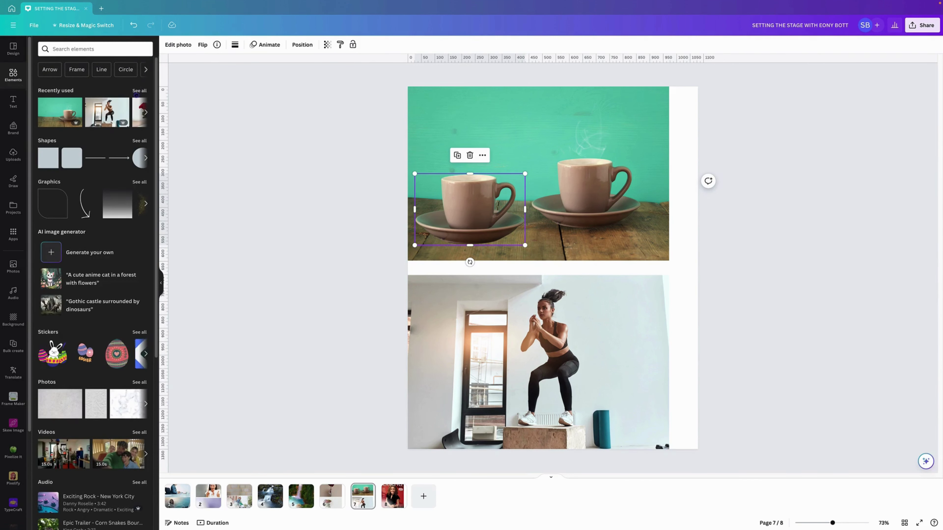
{"action": "left_click", "coordinate": [136, 94]}
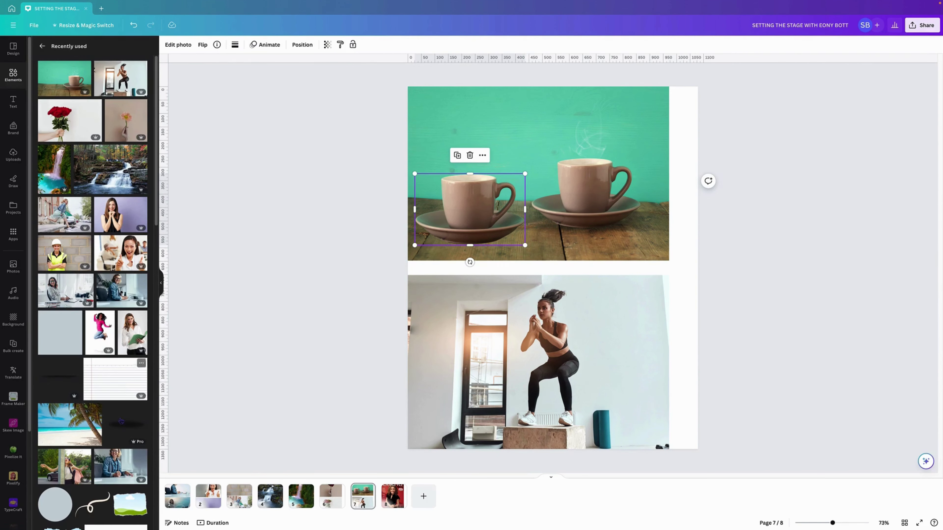
{"action": "left_click", "coordinate": [121, 421]}
{"action": "left_click_drag", "start_coordinate": [564, 286], "coordinate": [486, 249]}
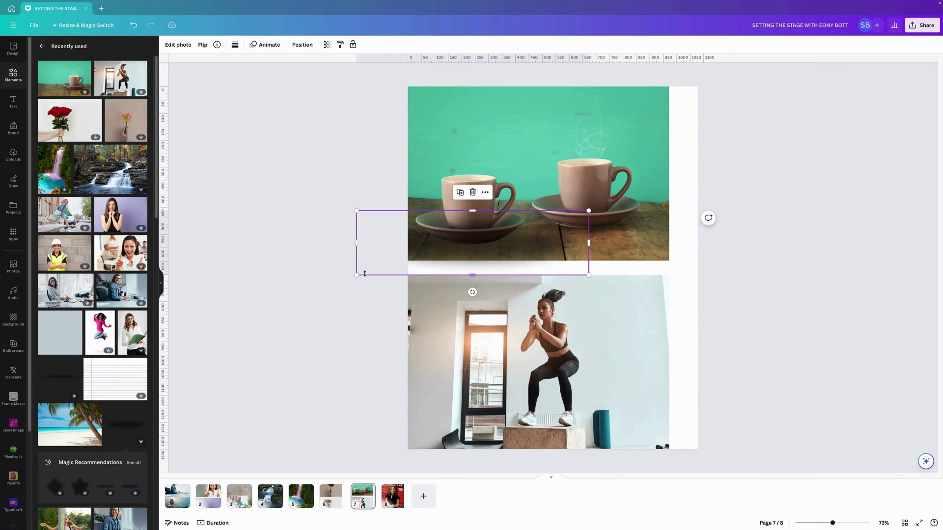
{"action": "left_click_drag", "start_coordinate": [356, 275], "coordinate": [459, 247]}
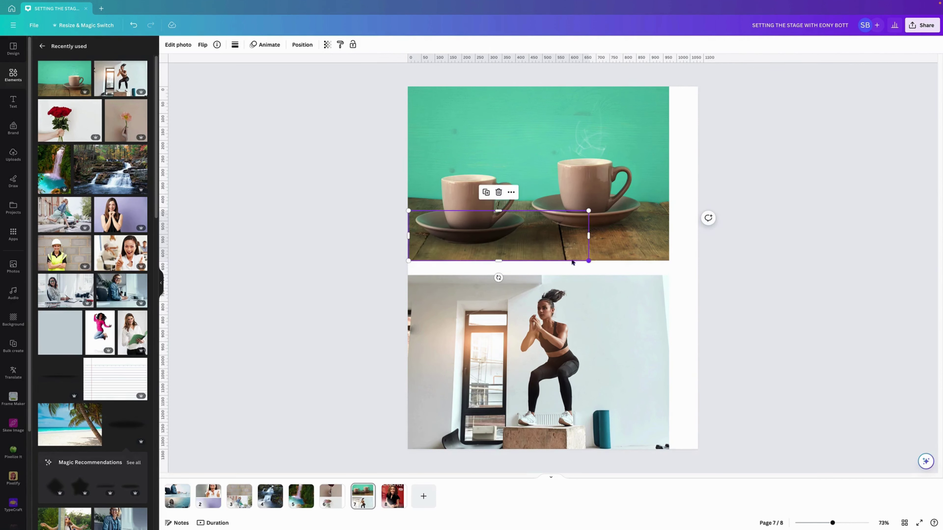
{"action": "left_click_drag", "start_coordinate": [572, 236], "coordinate": [525, 247]}
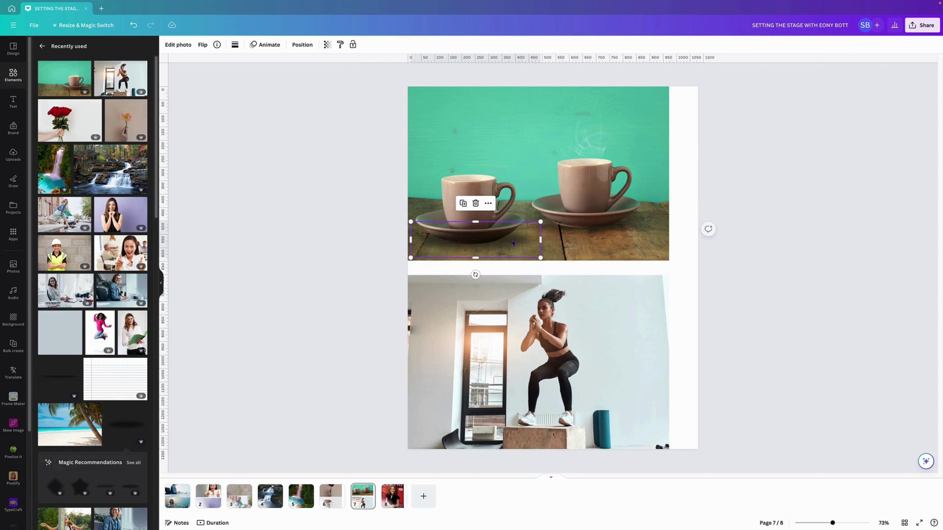
Send the shadow under the left cup one layer backward.
{"action": "right_click", "coordinate": [514, 242]}
{"action": "mouse_move", "coordinate": [594, 330]}
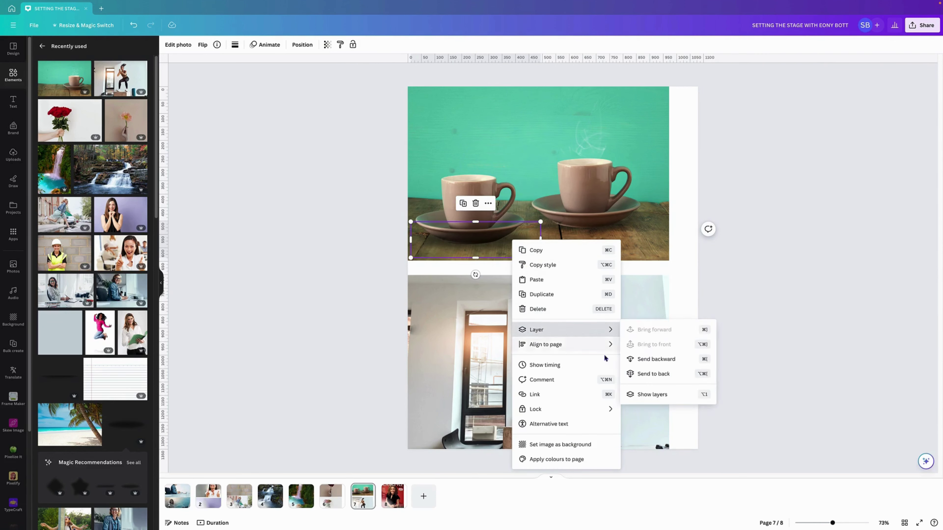
{"action": "left_click", "coordinate": [656, 362]}
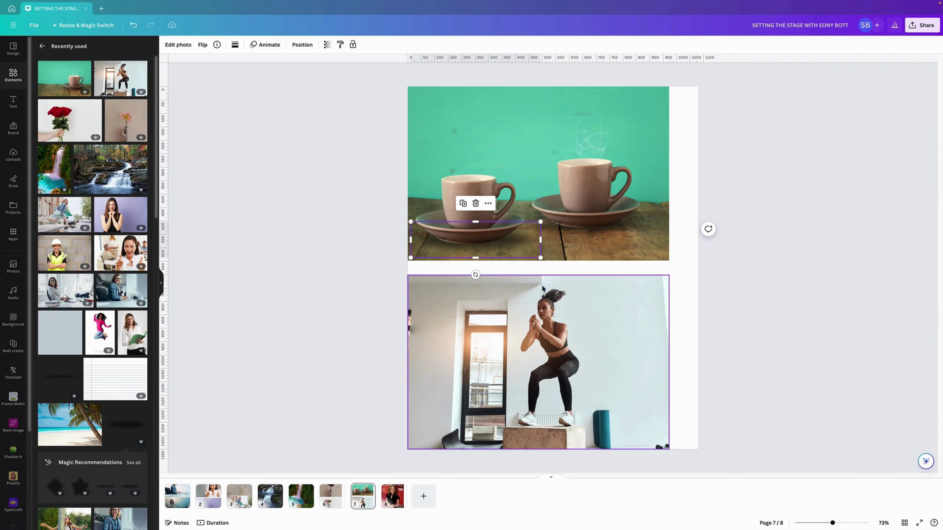
Duplicate the shadow, shift the copy slightly lower under the left saucer and send it one layer backward.
{"action": "left_click", "coordinate": [464, 205]}
{"action": "left_click_drag", "start_coordinate": [483, 245], "coordinate": [479, 255]}
{"action": "right_click", "coordinate": [493, 248]}
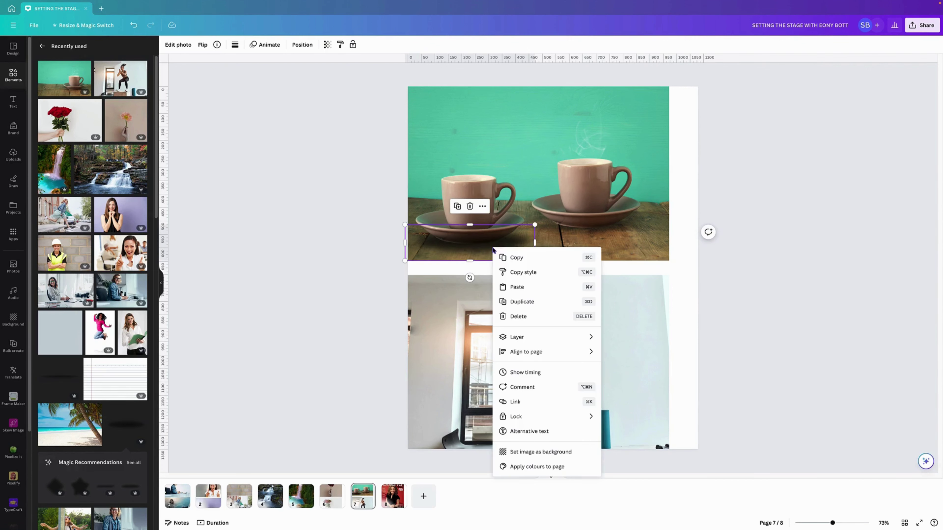
{"action": "mouse_move", "coordinate": [534, 347]}
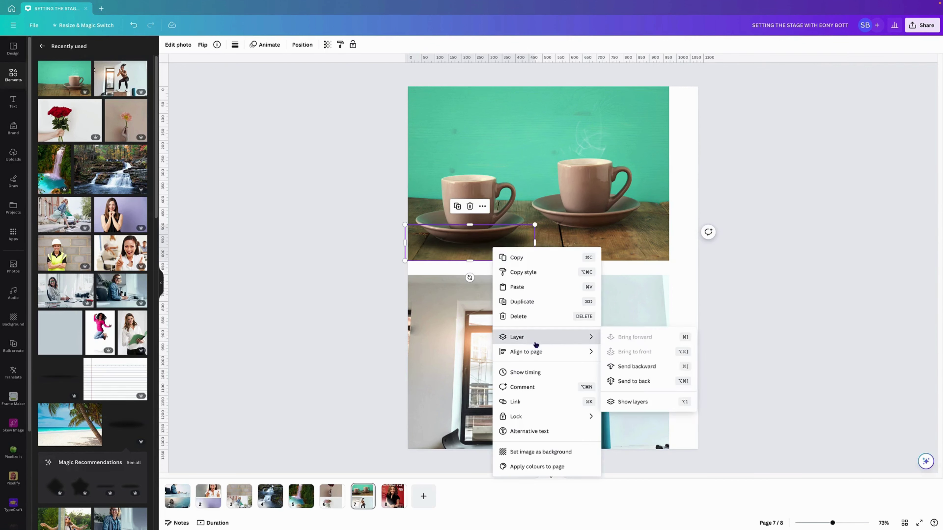
{"action": "left_click", "coordinate": [634, 369]}
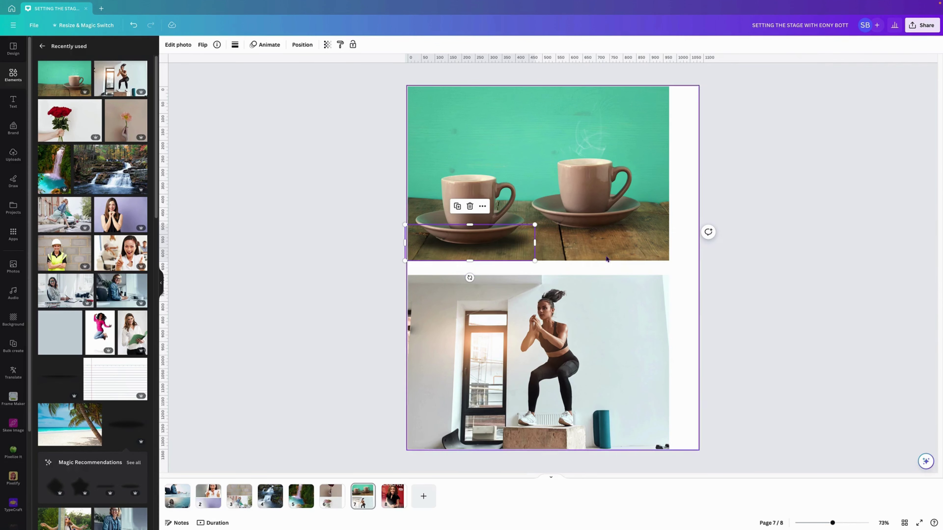
Nudge the cup photo's background slightly down and move the original cup a little to the right.
{"action": "left_click", "coordinate": [617, 232]}
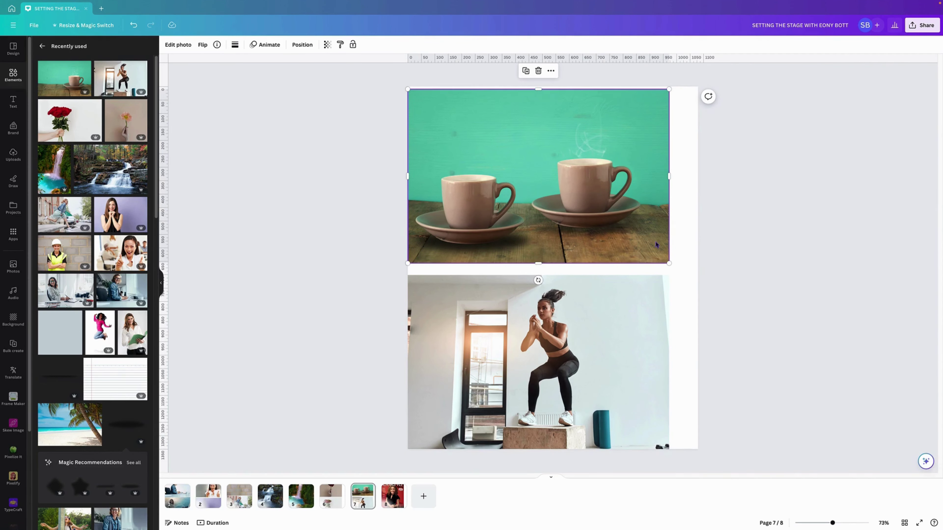
{"action": "left_click_drag", "start_coordinate": [595, 186], "coordinate": [607, 190]}
{"action": "left_click", "coordinate": [710, 223]}
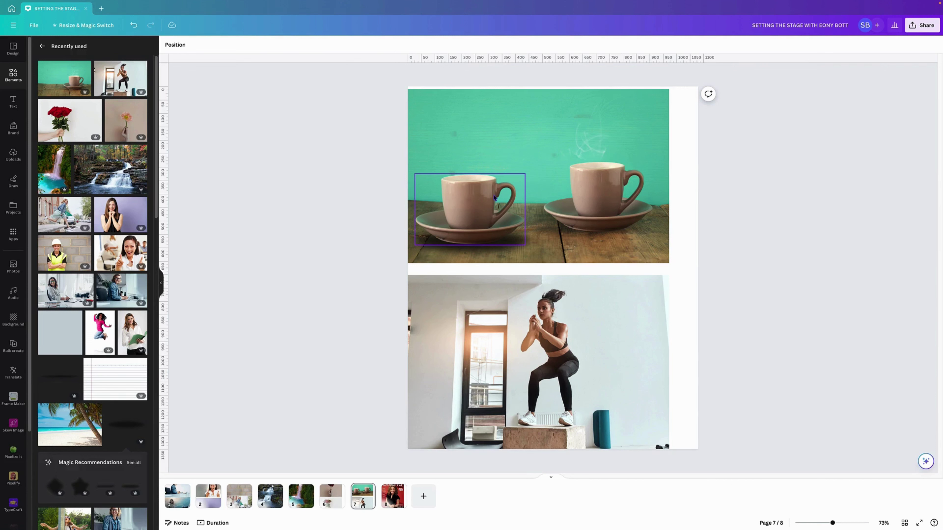
Separate the jumping woman from the background of the lower photo on page 7 with Magic Grab.
{"action": "left_click", "coordinate": [558, 338]}
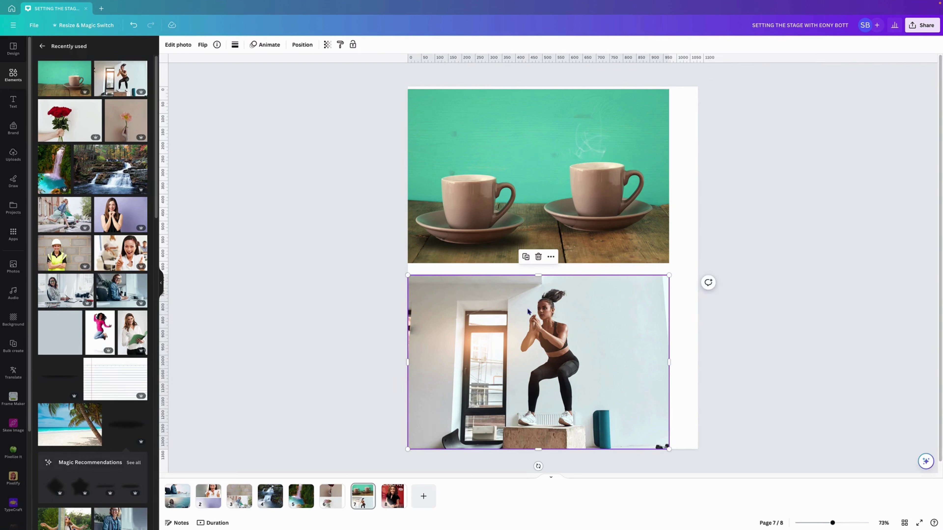
{"action": "left_click", "coordinate": [178, 45]}
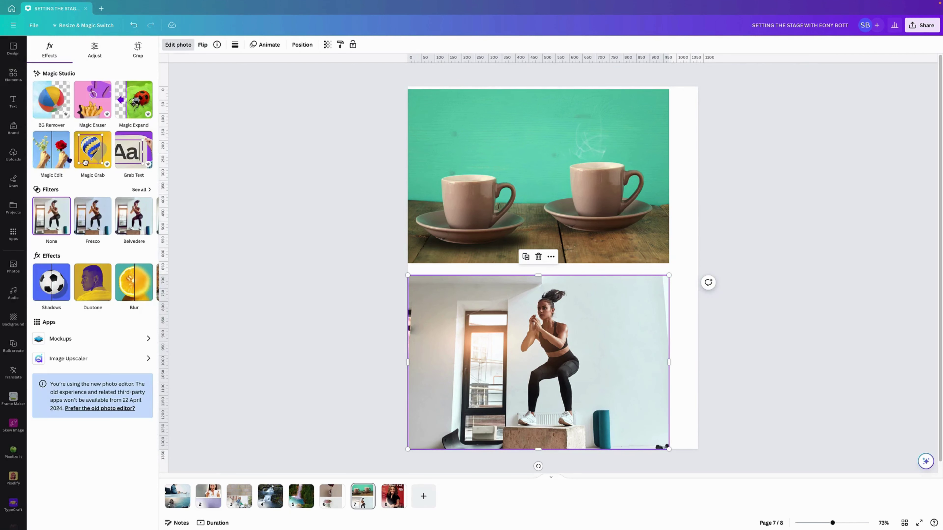
{"action": "left_click", "coordinate": [90, 153]}
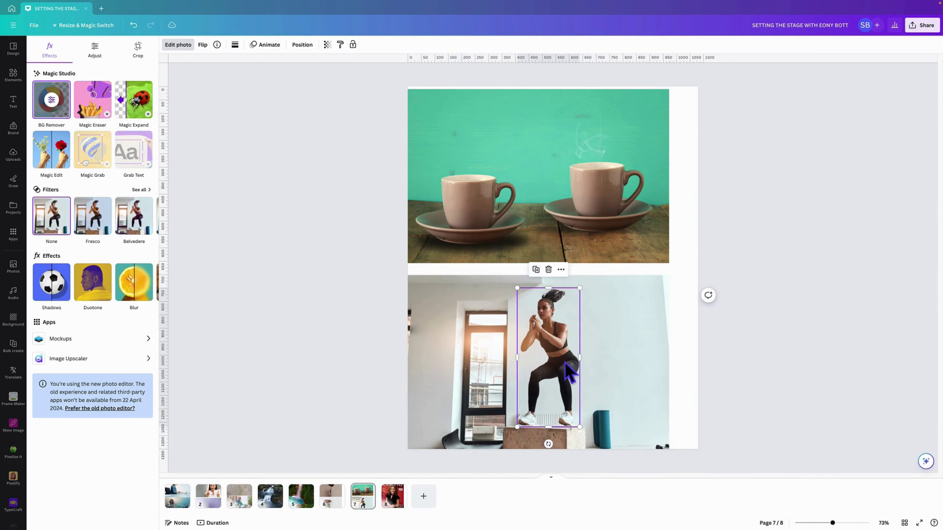
Duplicate the separated woman, place the copy to her left in front of the glass door, and reselect the original.
{"action": "left_click", "coordinate": [536, 270]}
{"action": "left_click_drag", "start_coordinate": [556, 348], "coordinate": [460, 356]}
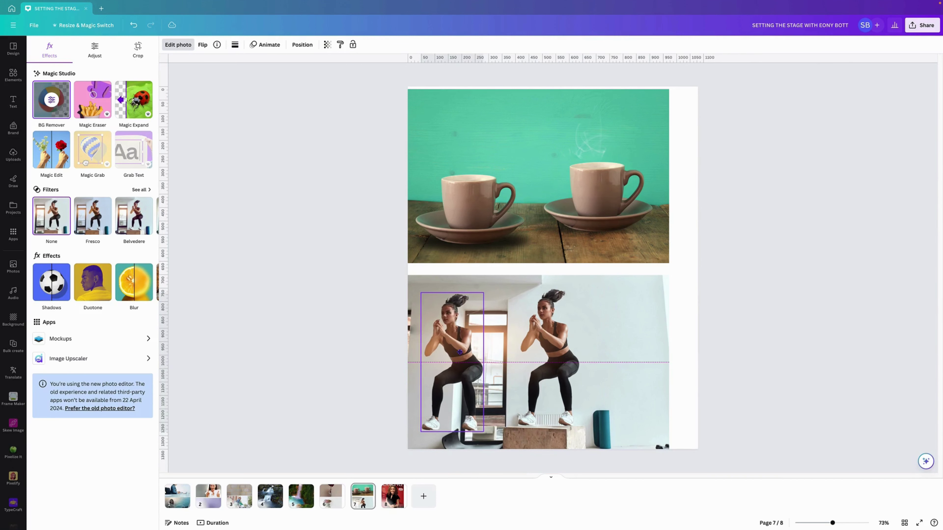
{"action": "left_click", "coordinate": [548, 352]}
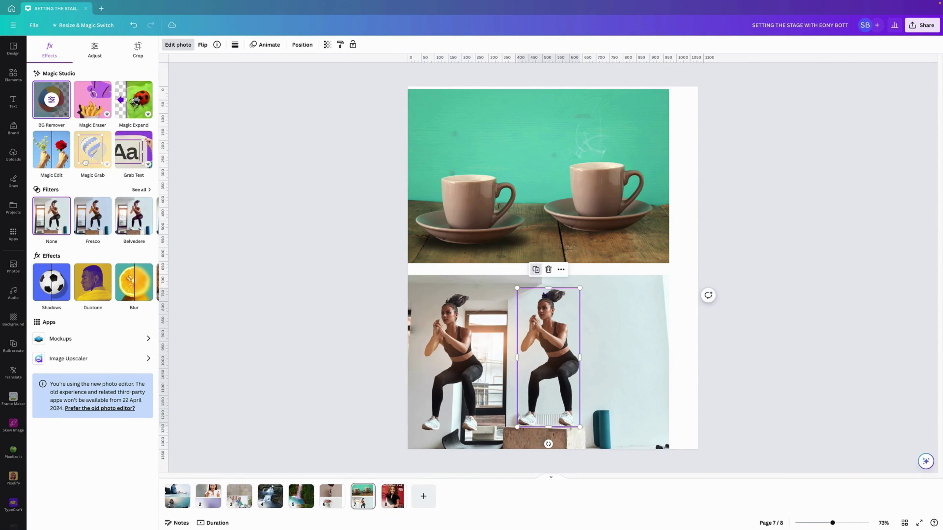
Duplicate the woman on the box, offset the copy slightly to her right and send it one layer backward.
{"action": "left_click", "coordinate": [537, 270]}
{"action": "left_click_drag", "start_coordinate": [557, 341], "coordinate": [563, 338]}
{"action": "right_click", "coordinate": [563, 338]}
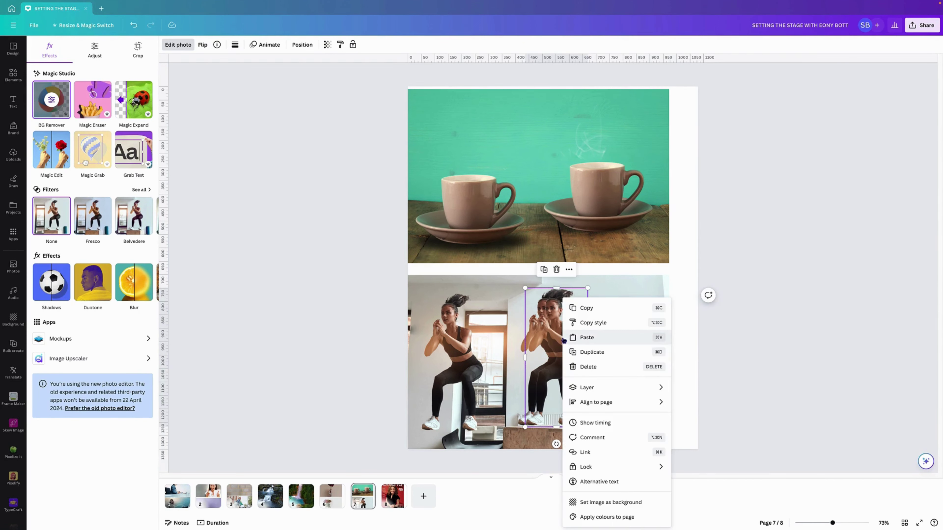
{"action": "mouse_move", "coordinate": [594, 388]}
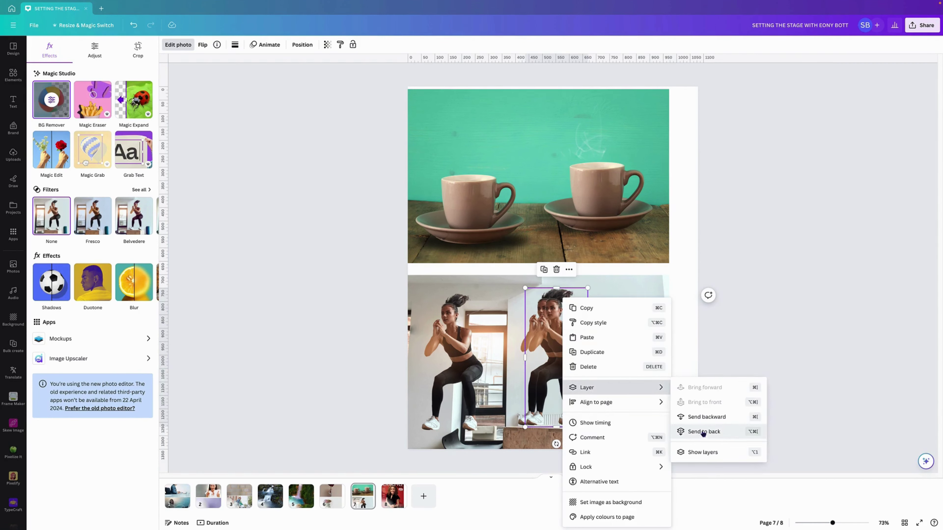
{"action": "left_click", "coordinate": [706, 419]}
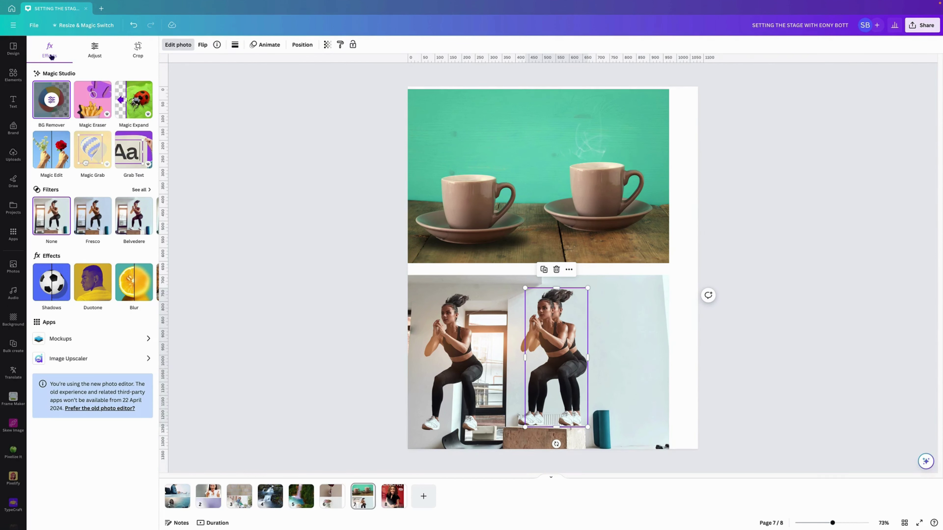
Turn the rear copy into a dark silhouette with brightness -100, contrast 100 and saturation at its minimum.
{"action": "left_click", "coordinate": [95, 49]}
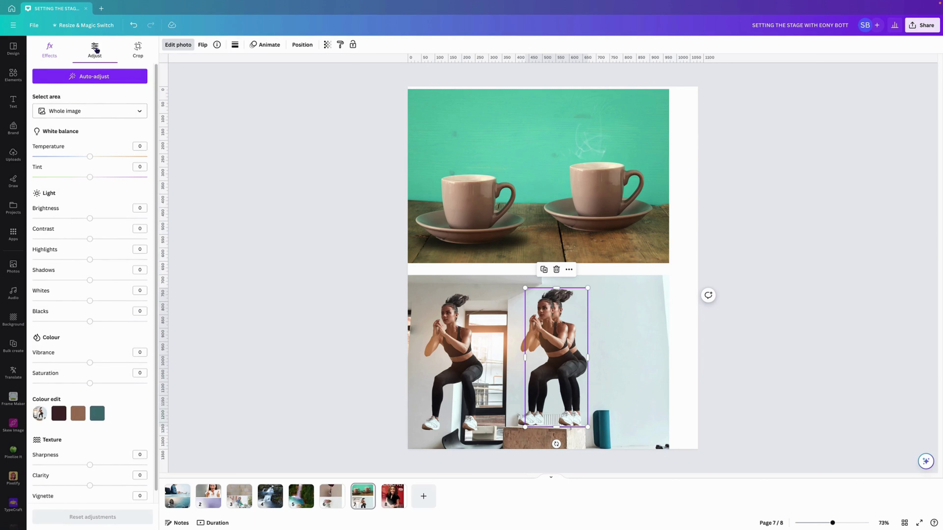
{"action": "left_click_drag", "start_coordinate": [90, 218], "coordinate": [24, 225]}
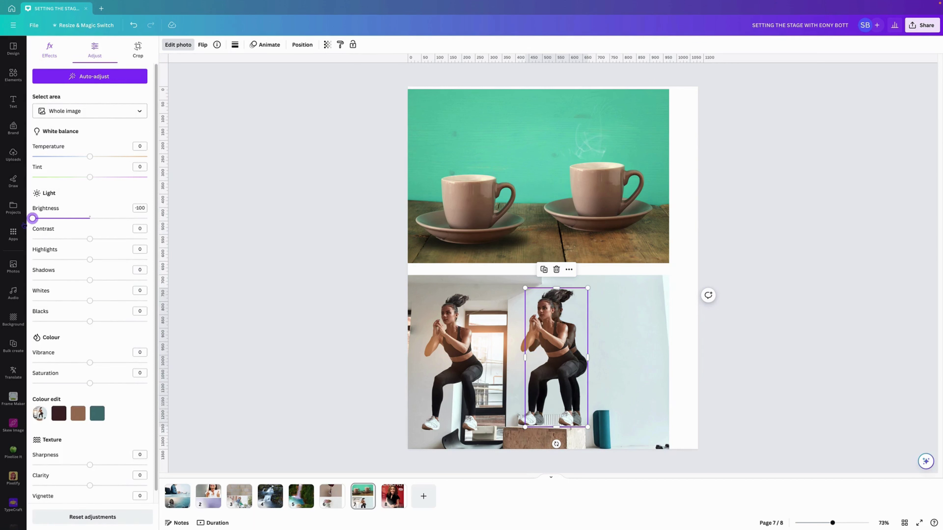
{"action": "left_click_drag", "start_coordinate": [89, 239], "coordinate": [164, 246]}
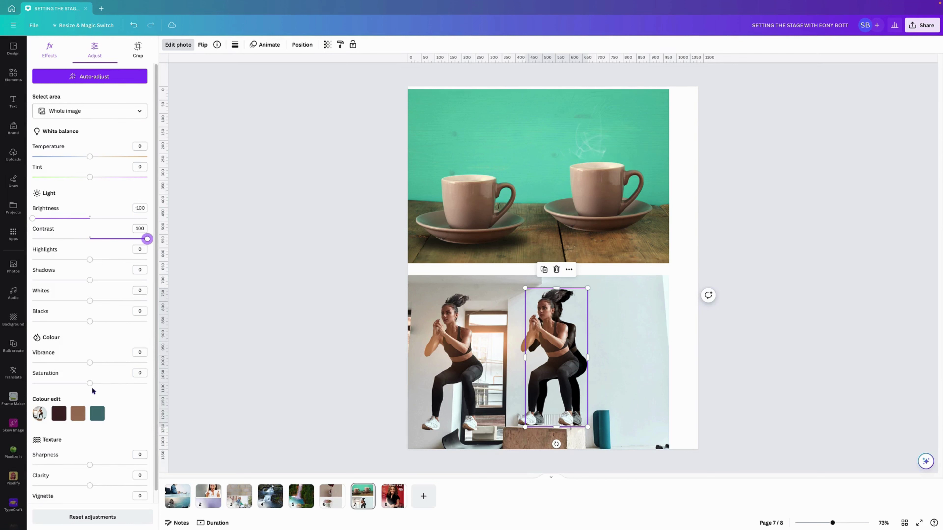
{"action": "left_click_drag", "start_coordinate": [92, 385], "coordinate": [4, 384]}
Blur the whole silhouette at intensity 55 and shift it up and right behind the woman as a shadow.
{"action": "left_click", "coordinate": [50, 51]}
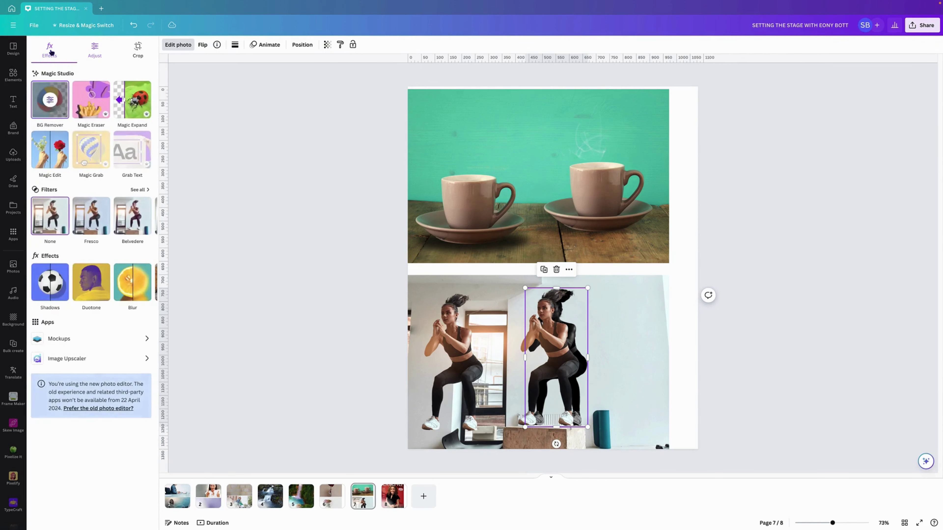
{"action": "left_click", "coordinate": [133, 281]}
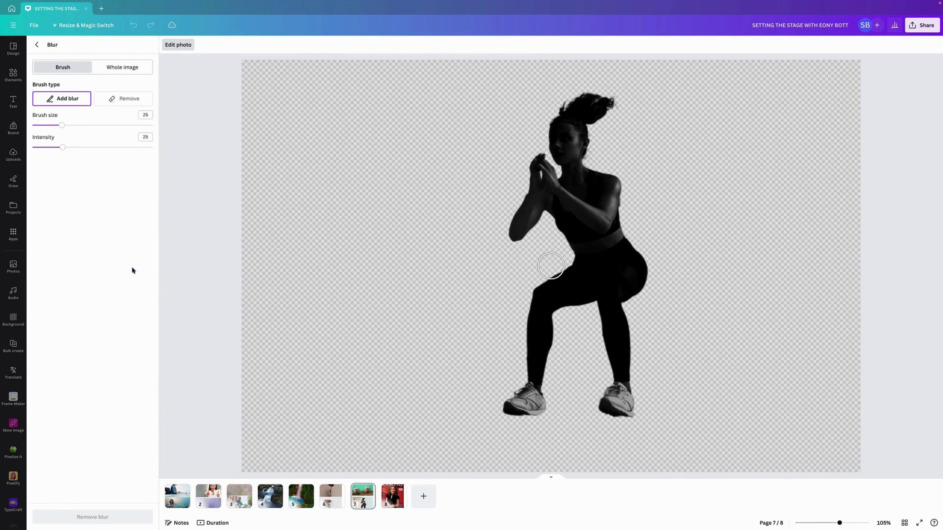
{"action": "left_click", "coordinate": [113, 66]}
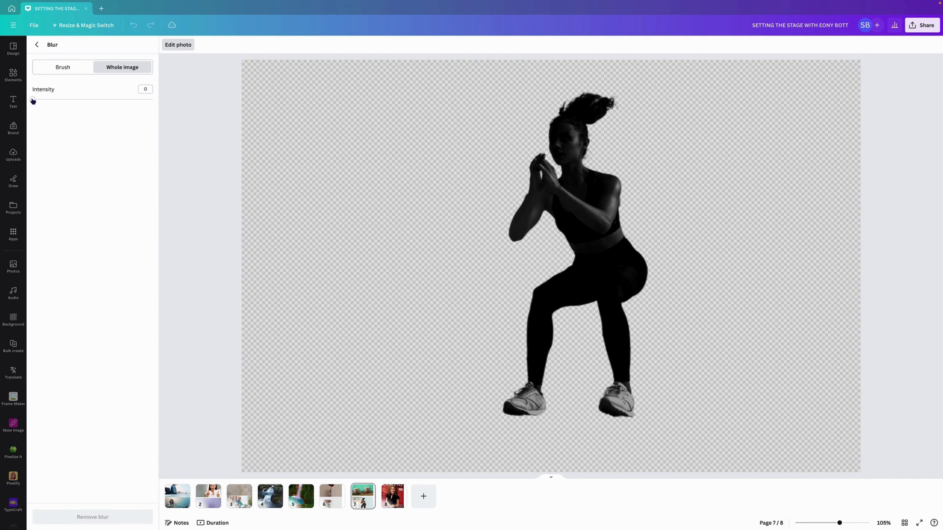
{"action": "left_click_drag", "start_coordinate": [33, 100], "coordinate": [99, 102]}
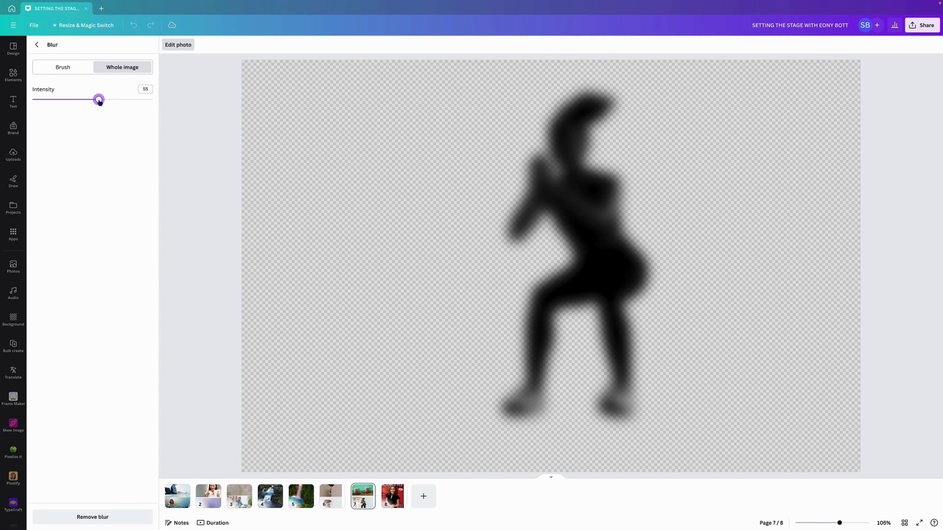
{"action": "left_click", "coordinate": [37, 44]}
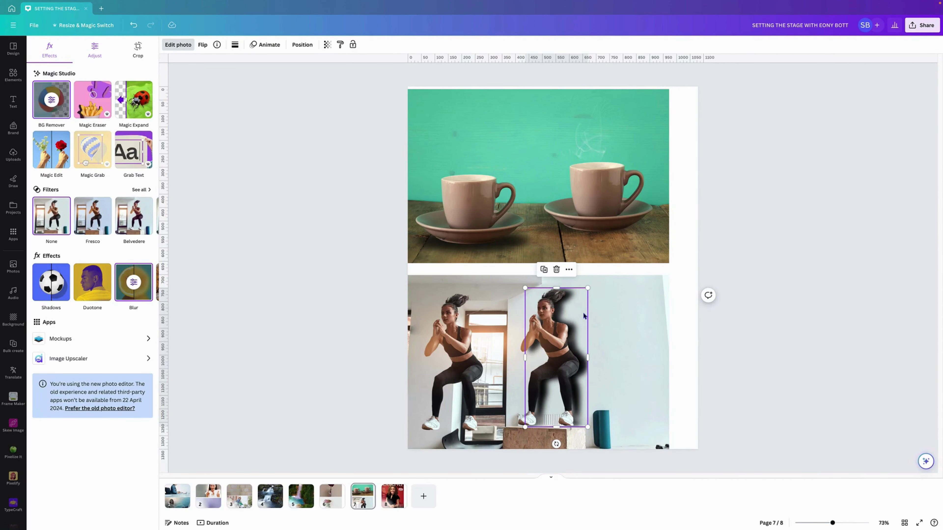
{"action": "mouse_move", "coordinate": [584, 316]}
{"action": "left_mouse_down"}
{"action": "mouse_move", "coordinate": [591, 321]}
{"action": "mouse_move", "coordinate": [589, 304]}
{"action": "left_mouse_up"}
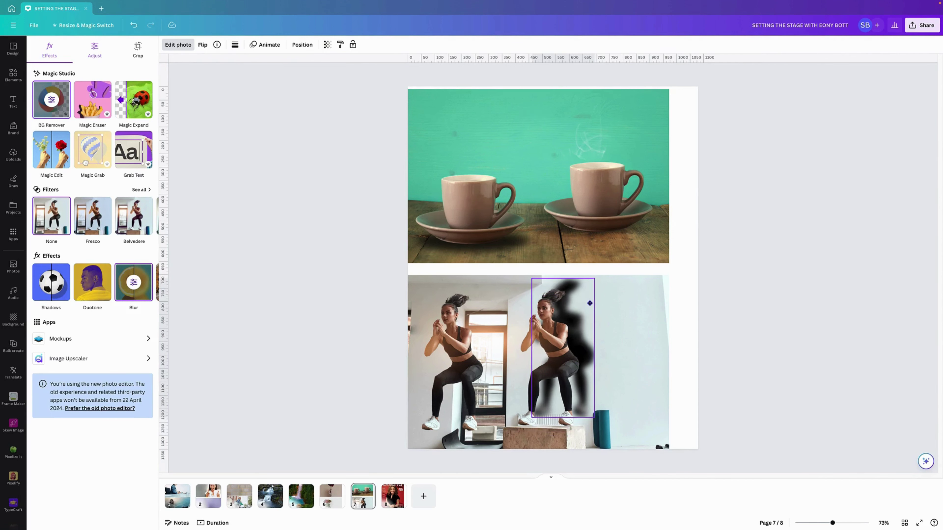
{"action": "left_click_drag", "start_coordinate": [590, 303], "coordinate": [589, 303]}
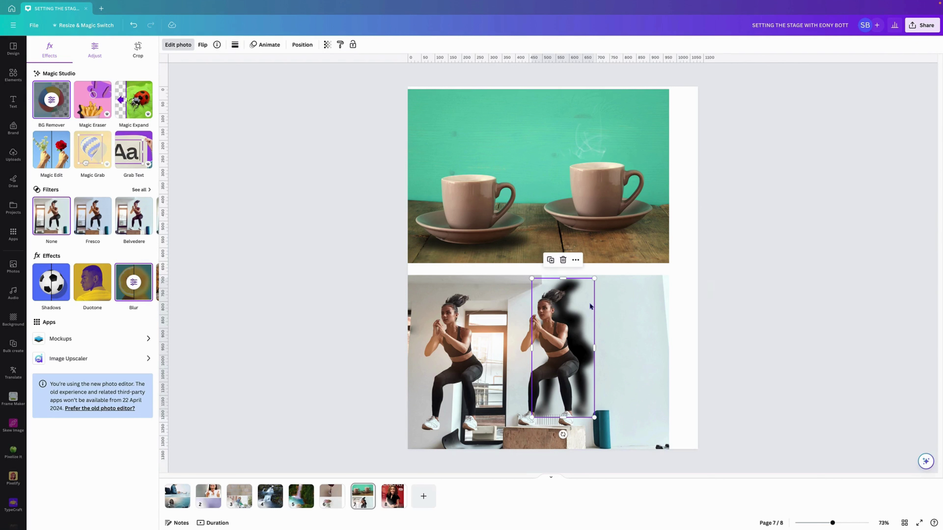
Flip the woman by the glass door horizontally and vertically, and reverse both flips to restore her original orientation.
{"action": "left_click", "coordinate": [456, 345]}
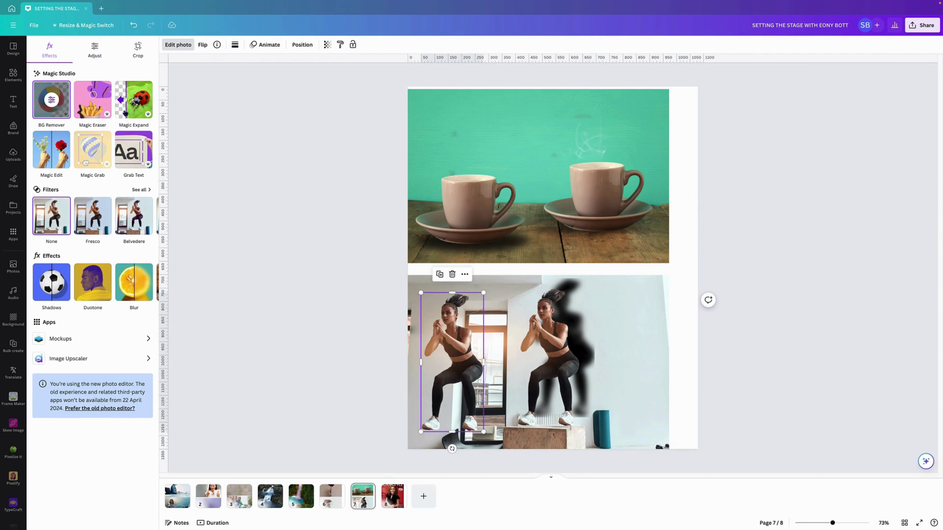
{"action": "left_click", "coordinate": [203, 44]}
{"action": "left_click", "coordinate": [217, 66]}
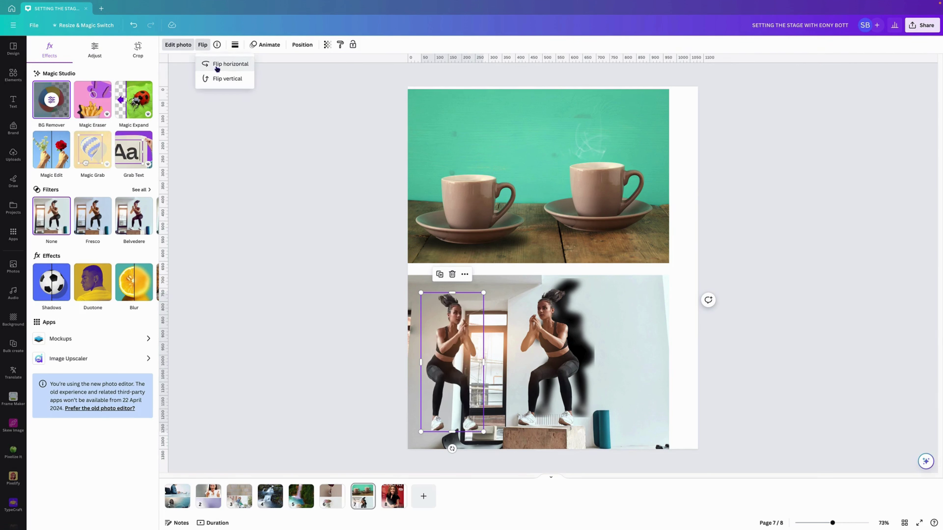
{"action": "left_click", "coordinate": [216, 82]}
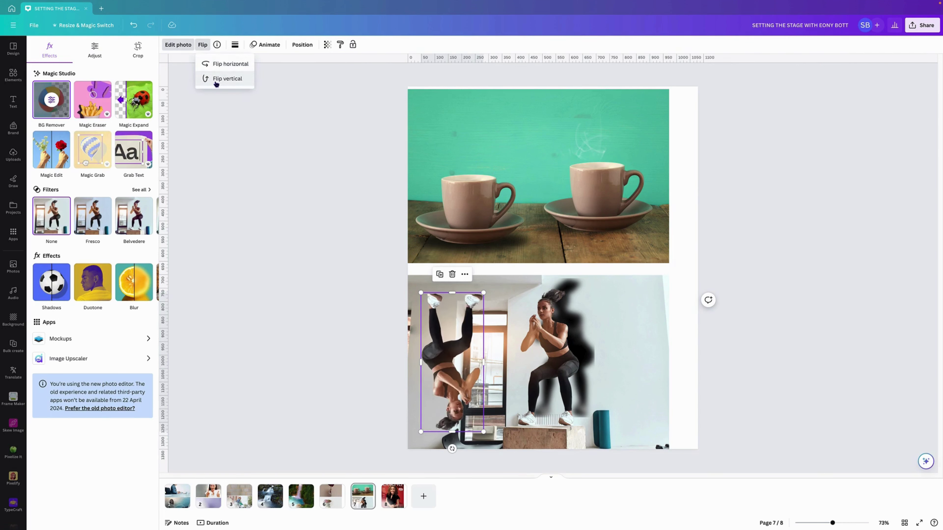
{"action": "left_click", "coordinate": [221, 66]}
{"action": "left_click", "coordinate": [226, 79]}
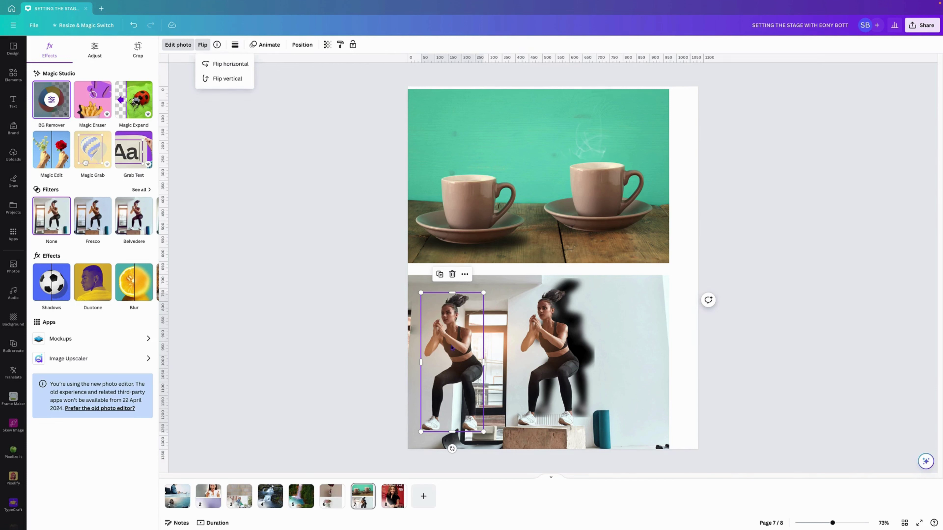
Move the woman by the glass door onto the left cup in the upper photo and reopen her photo editing options.
{"action": "left_click_drag", "start_coordinate": [452, 374], "coordinate": [457, 173]}
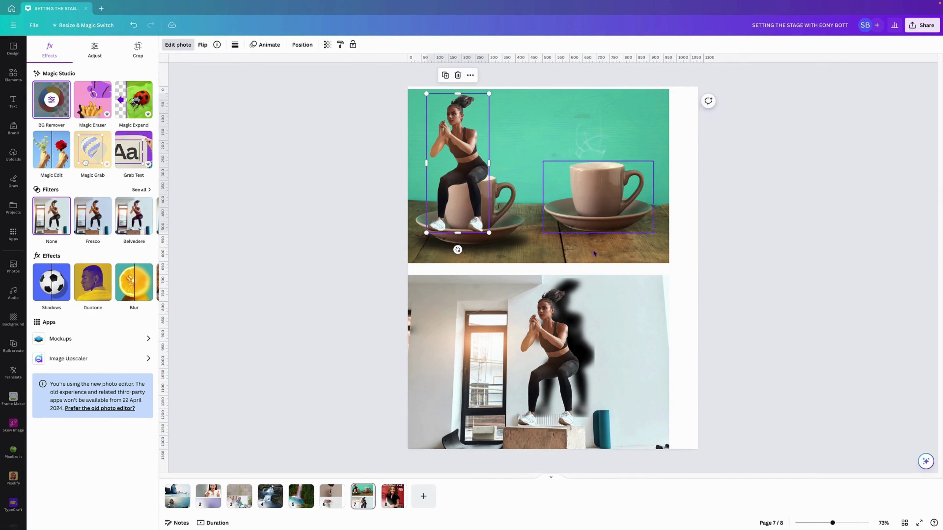
{"action": "left_click", "coordinate": [803, 265]}
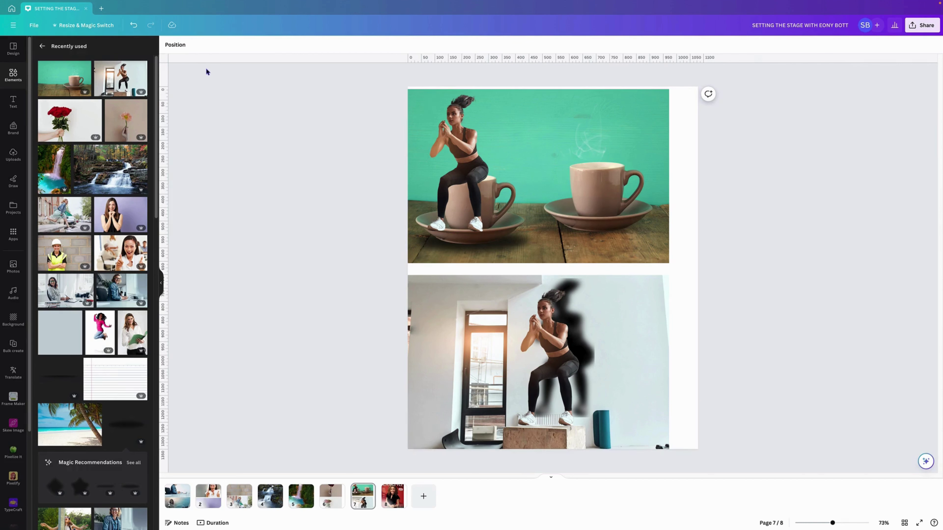
{"action": "left_click", "coordinate": [457, 174]}
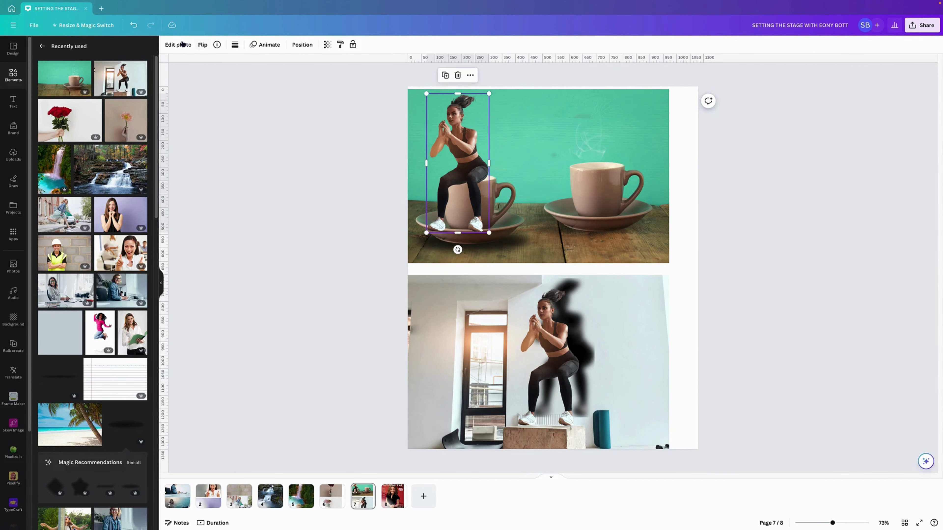
{"action": "left_click", "coordinate": [178, 45]}
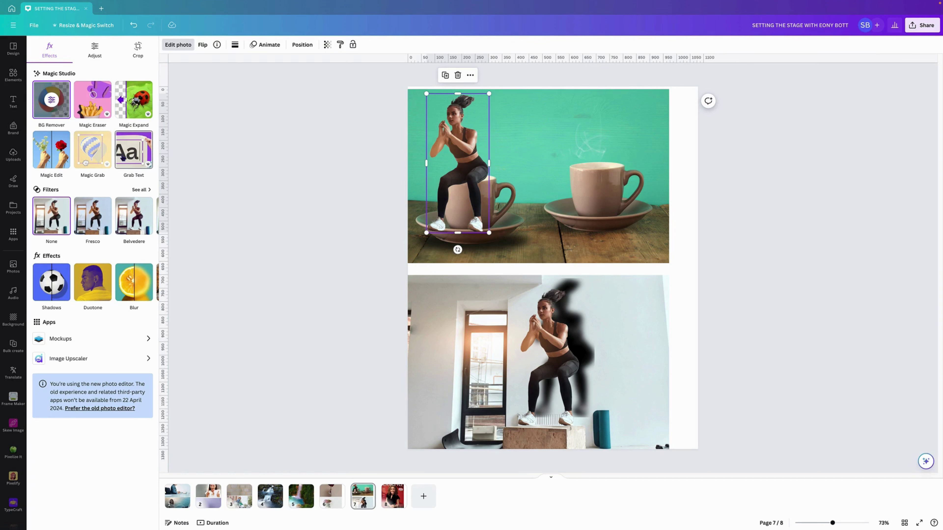
Extract the text of the magazine cover photo on page 8 into editable text with Grab Text.
{"action": "left_click", "coordinate": [399, 501]}
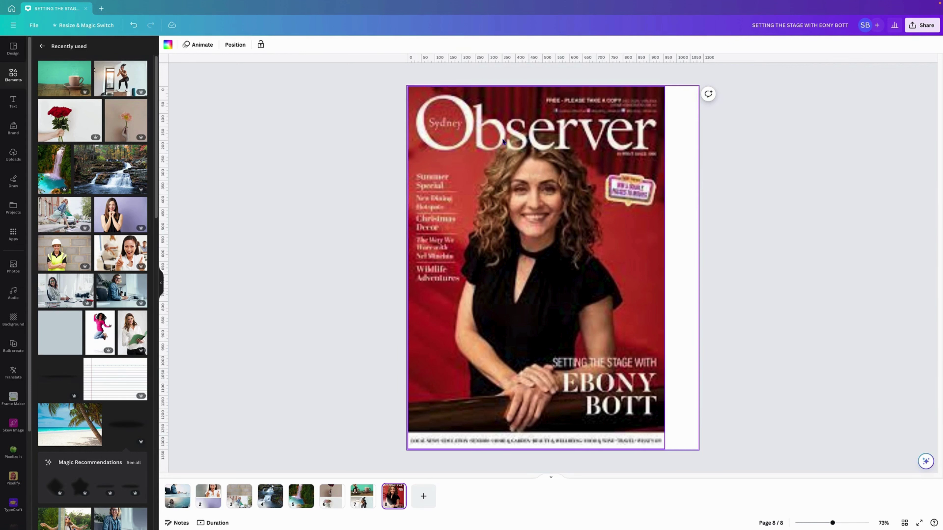
{"action": "left_click", "coordinate": [495, 124]}
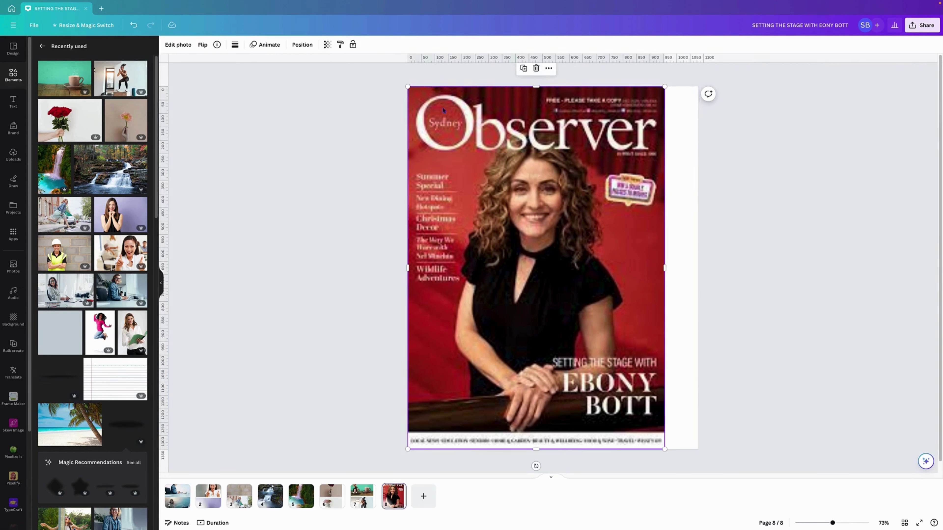
{"action": "left_click", "coordinate": [178, 47]}
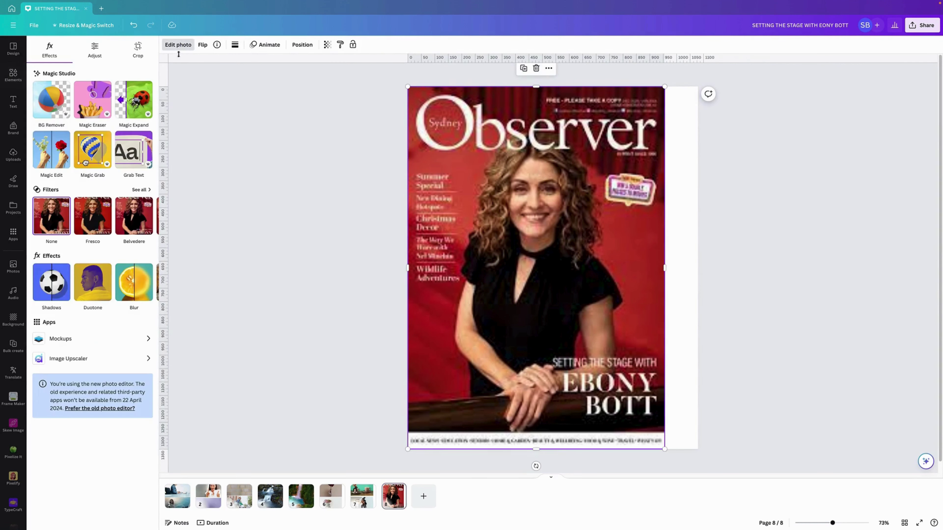
{"action": "left_click", "coordinate": [135, 152]}
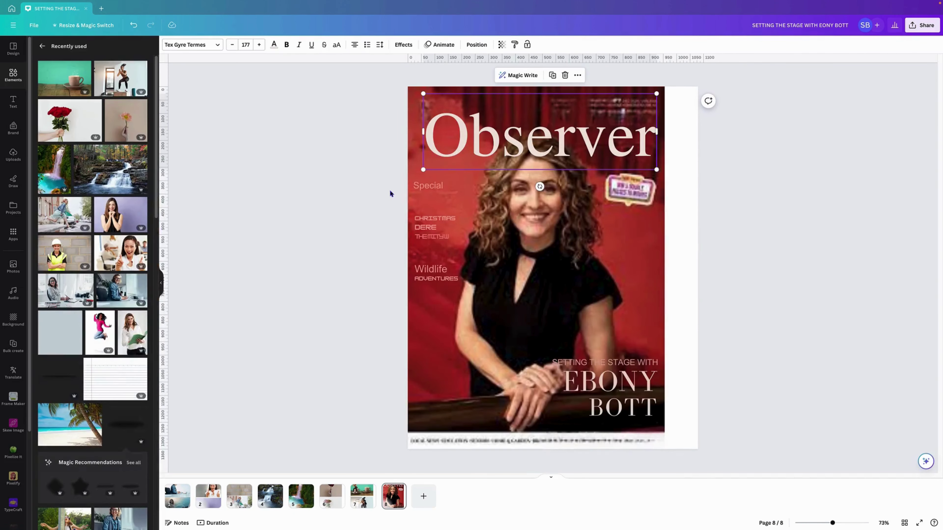
Delete the initial "O" of the "Observer" title and retype it.
{"action": "double_click", "coordinate": [470, 135]}
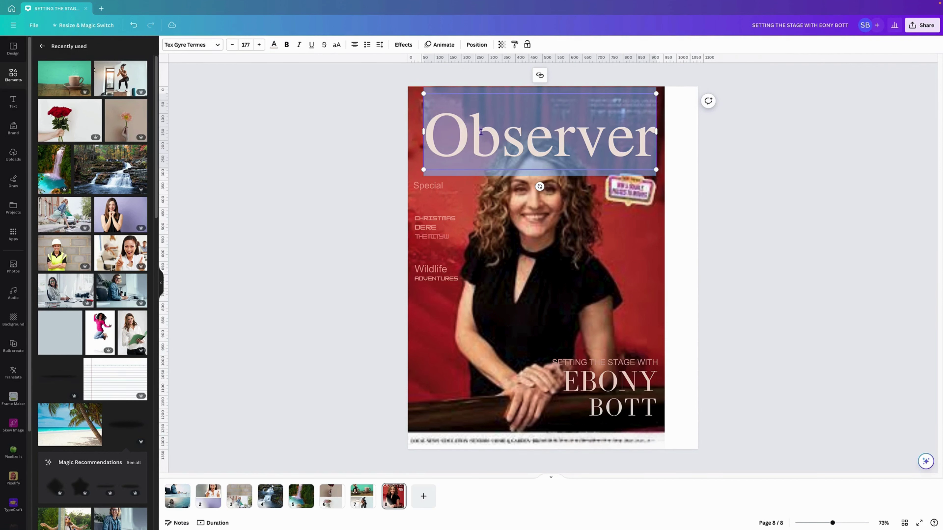
{"action": "left_click", "coordinate": [493, 129]}
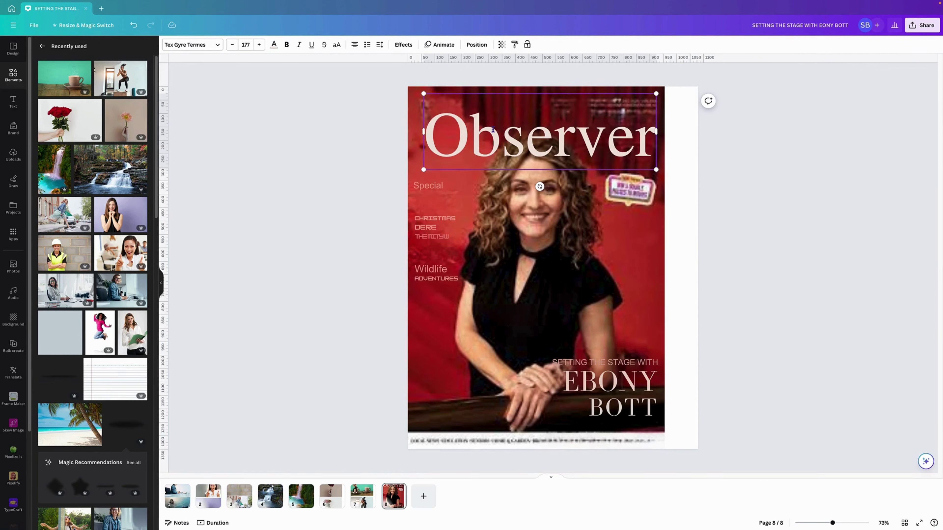
{"action": "key", "text": "BackSpace"}
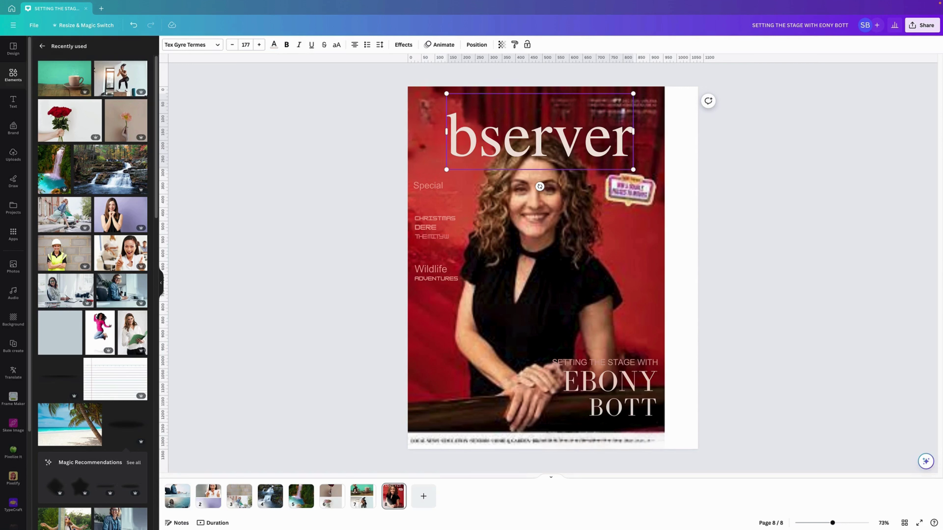
{"action": "type", "text": "O"}
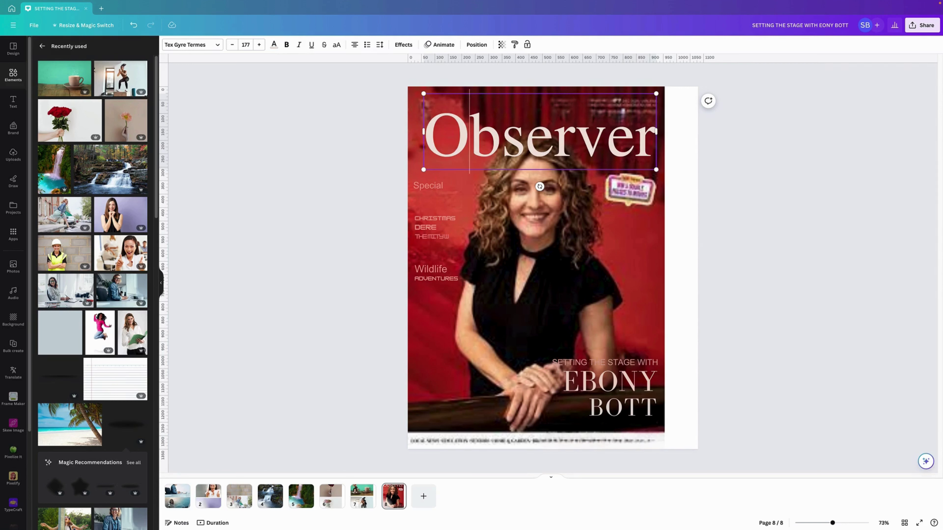
Change the font of the whole "Observer" title to Impact.
{"action": "key", "text": "ctrl+a"}
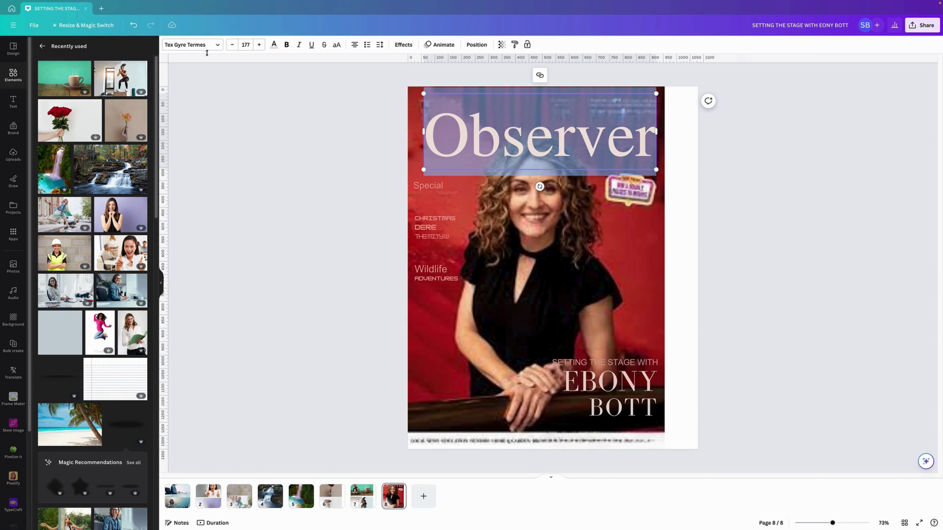
{"action": "left_click", "coordinate": [217, 46]}
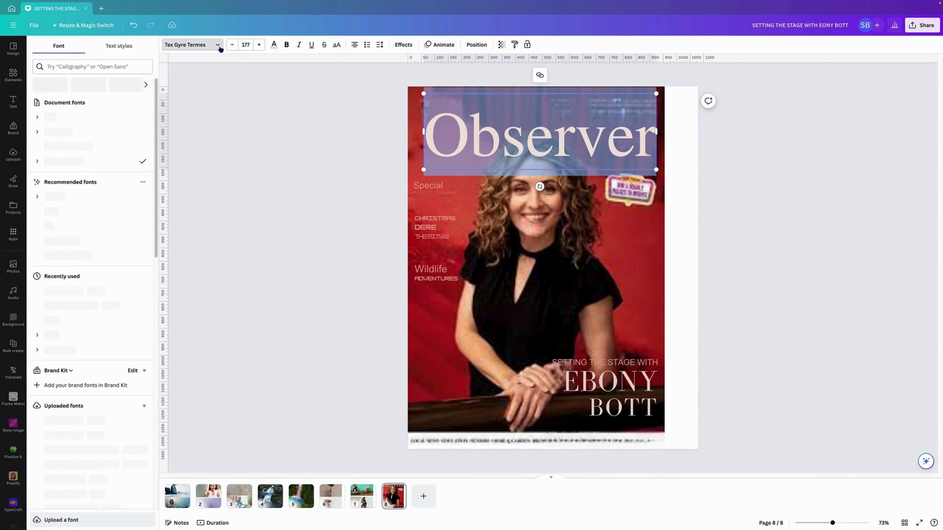
{"action": "left_click", "coordinate": [77, 321]}
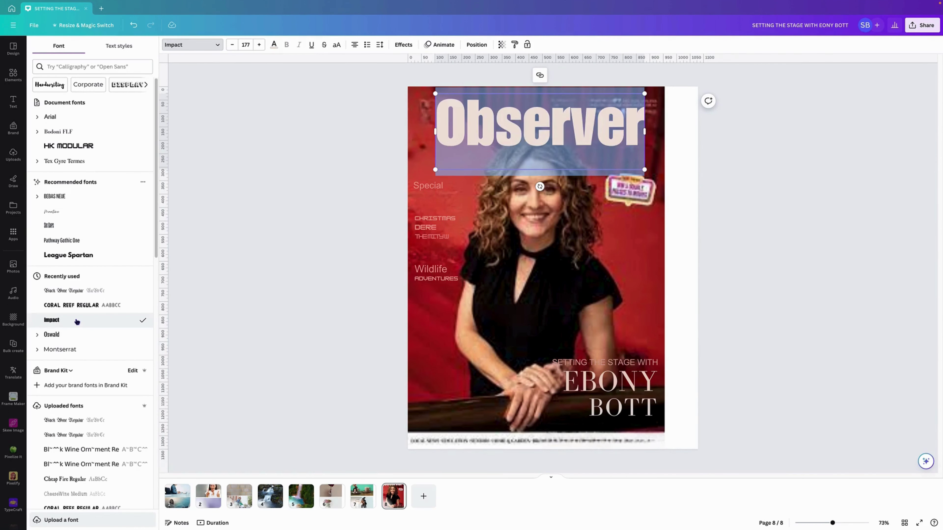
Change the font of the "Special" text on the magazine cover to Coral Reef Regular.
{"action": "left_click", "coordinate": [430, 186]}
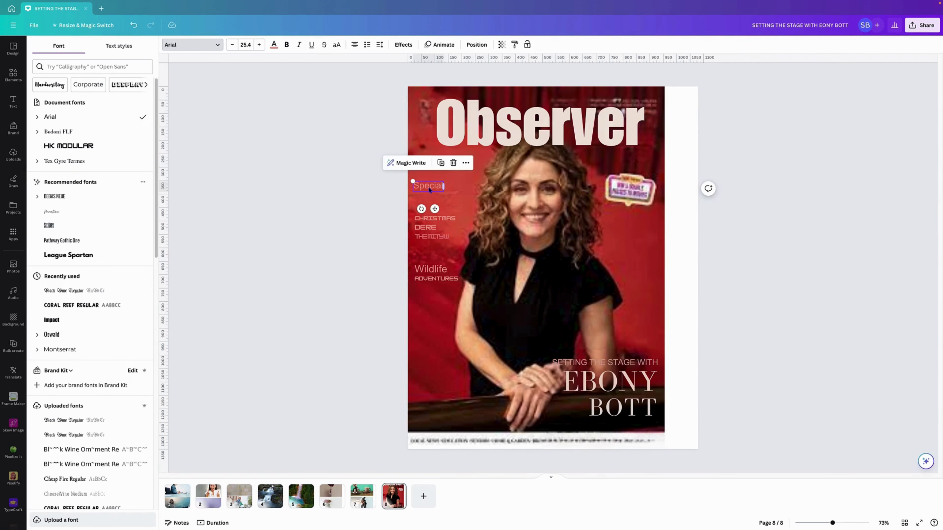
{"action": "double_click", "coordinate": [431, 186]}
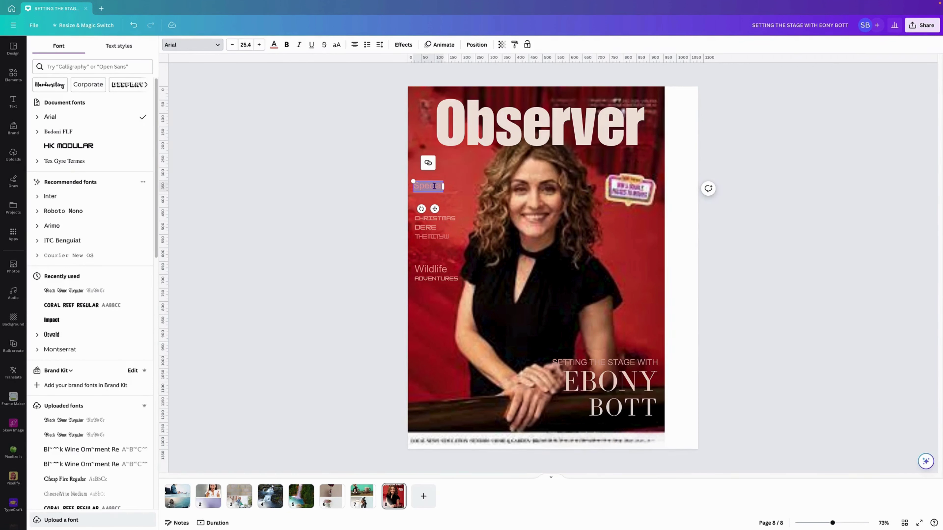
{"action": "left_click", "coordinate": [217, 46]}
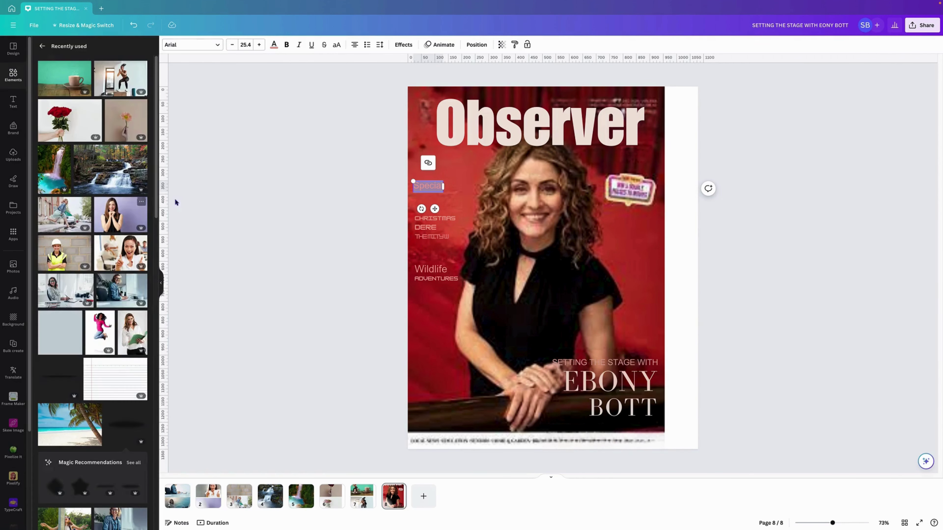
{"action": "left_click", "coordinate": [200, 44]}
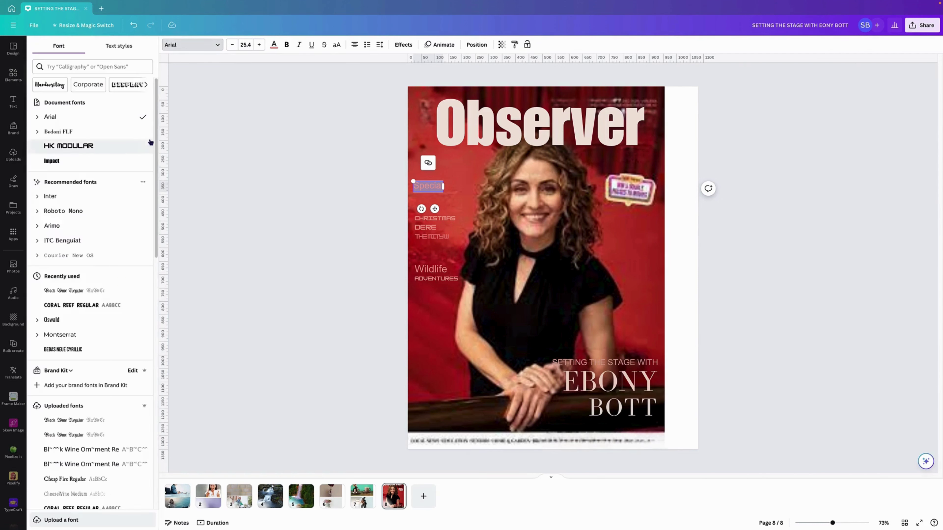
{"action": "left_click", "coordinate": [90, 313]}
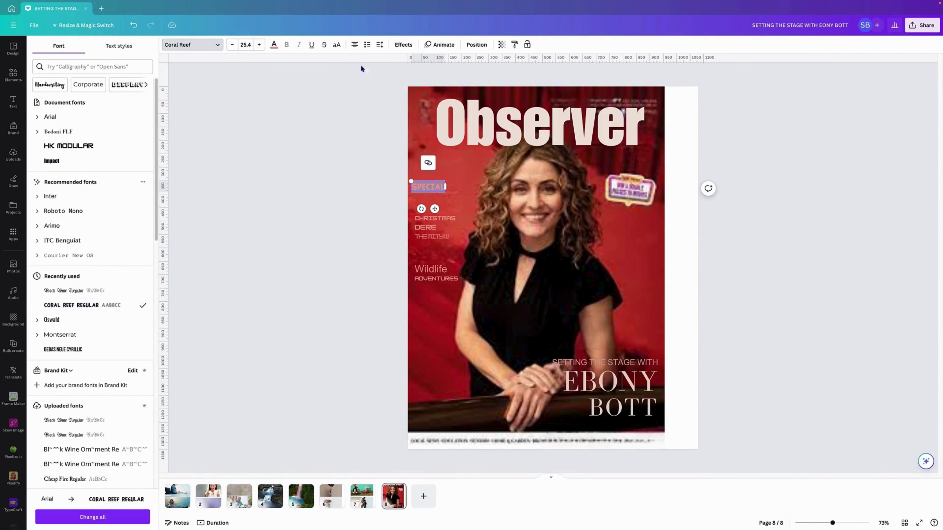
Try a font size of 100 on the "Special" text and undo the size change.
{"action": "left_click", "coordinate": [248, 44]}
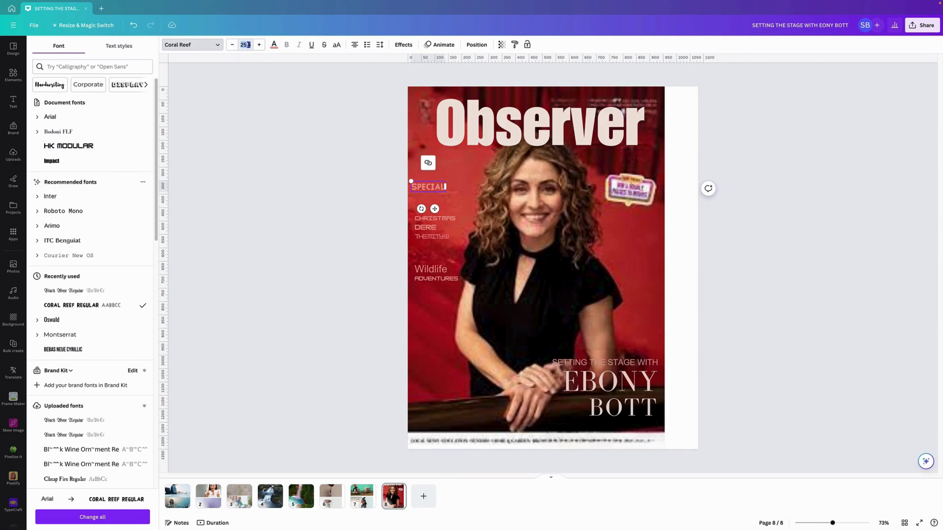
{"action": "type", "text": "100"}
{"action": "key", "text": "Return"}
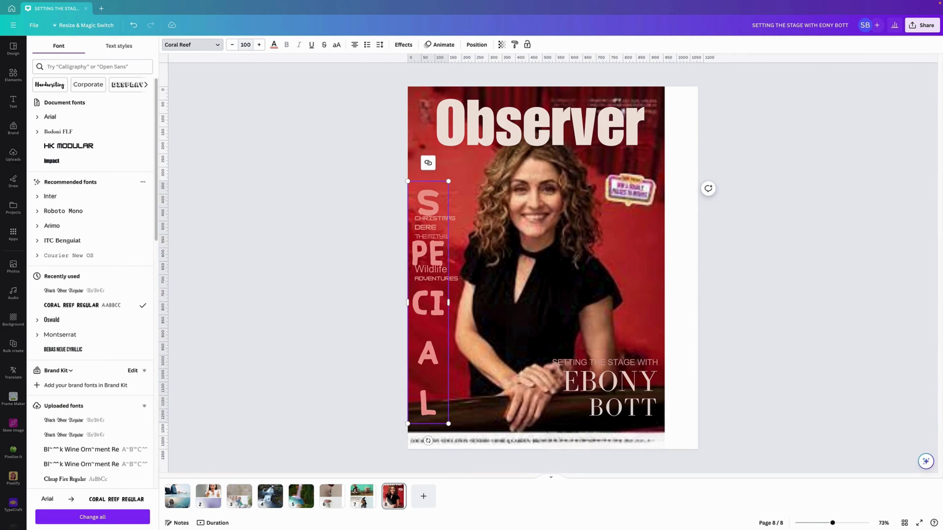
{"action": "left_click", "coordinate": [133, 25]}
Move the "SETTING THE STAGE WITH" headline block to the cover's lower-left corner and open the cover photo's editing options.
{"action": "left_click", "coordinate": [609, 393]}
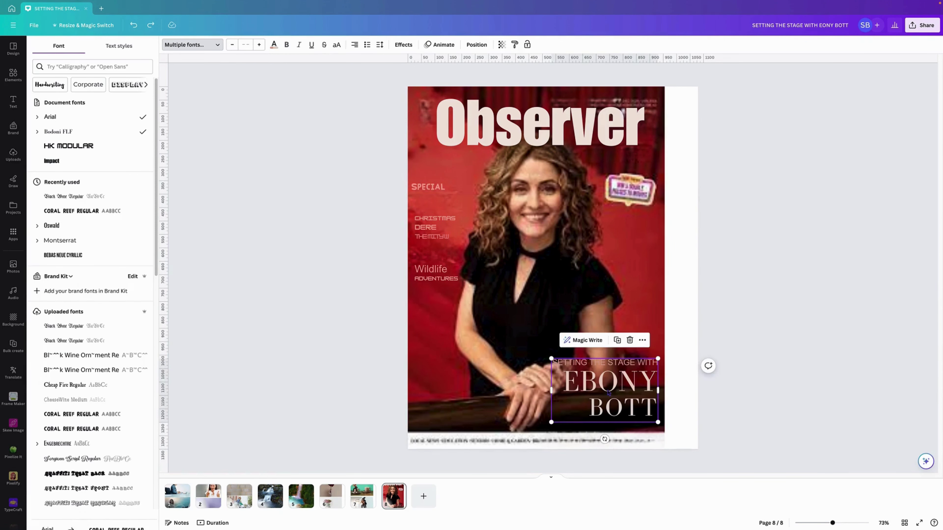
{"action": "left_click_drag", "start_coordinate": [608, 393], "coordinate": [476, 380]}
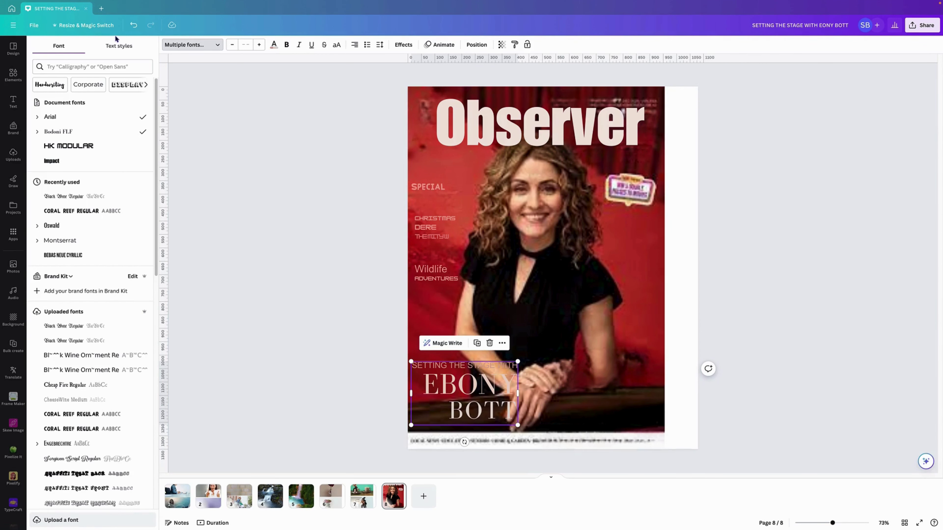
{"action": "left_click", "coordinate": [533, 202]}
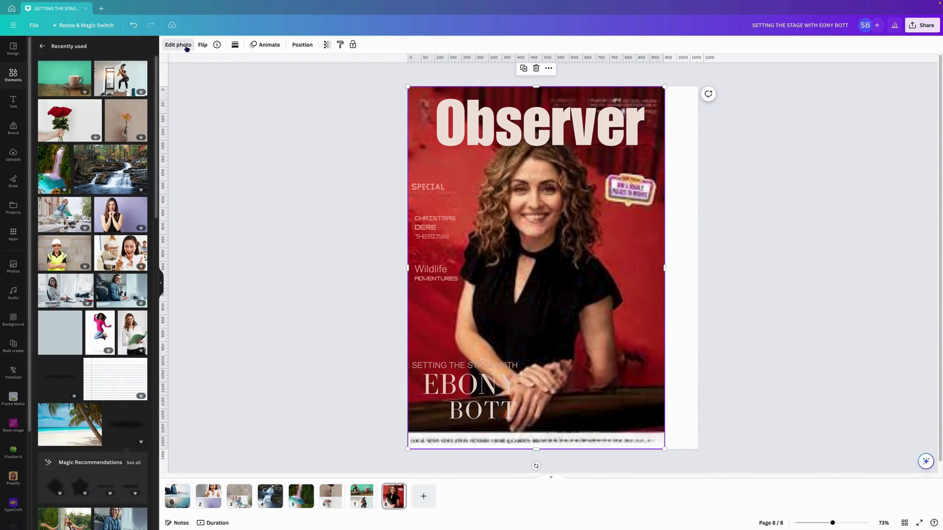
{"action": "left_click", "coordinate": [178, 44]}
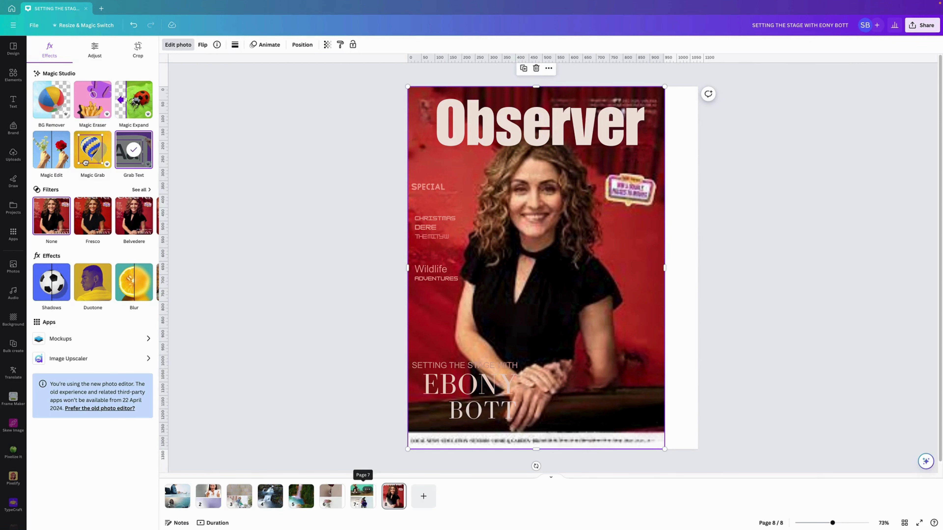
Place a duplicate of the lower photo's squatting woman over the glass door on page 7 and open its full list of filters.
{"action": "left_click", "coordinate": [362, 496]}
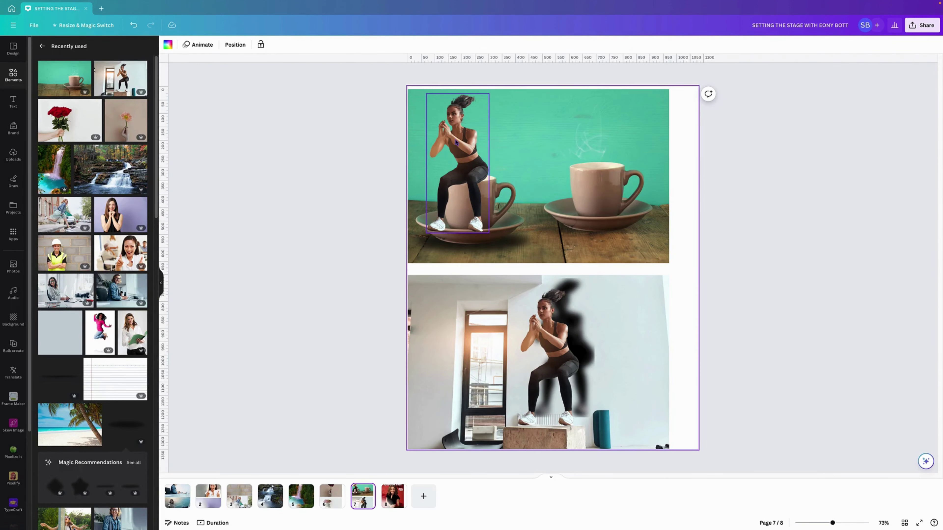
{"action": "left_click", "coordinate": [559, 376]}
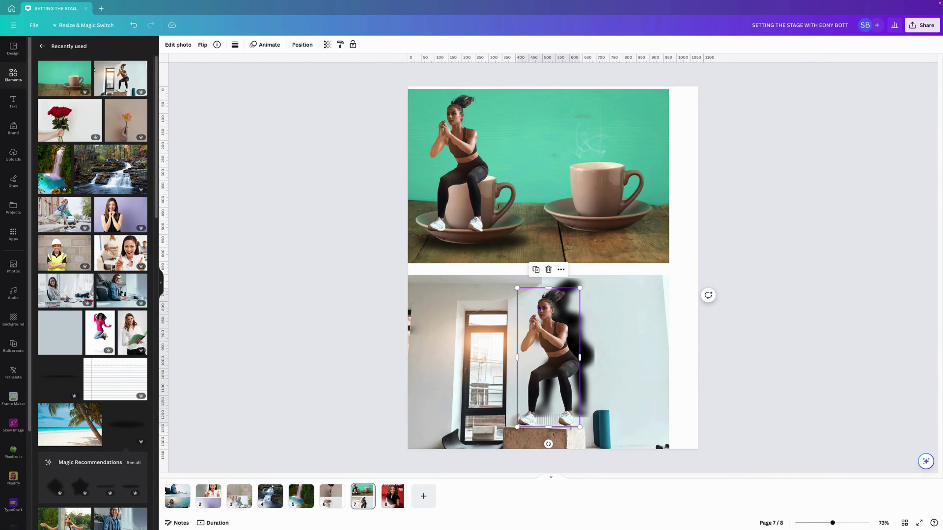
{"action": "left_click", "coordinate": [536, 270]}
{"action": "left_click_drag", "start_coordinate": [535, 350], "coordinate": [449, 356]}
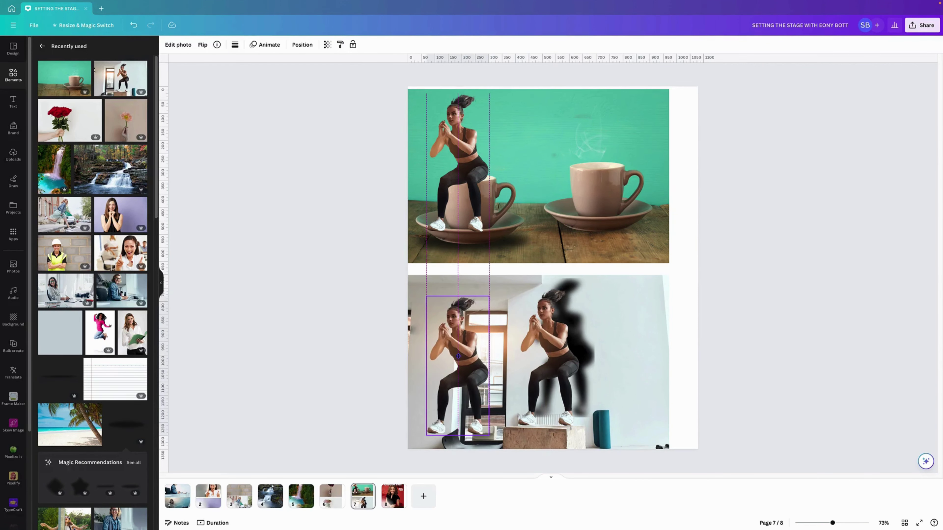
{"action": "left_click", "coordinate": [180, 48]}
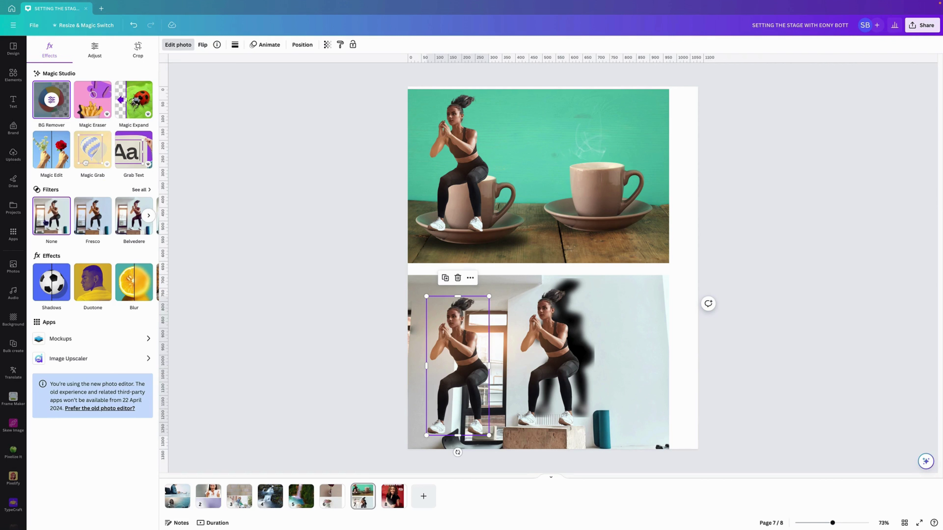
{"action": "left_click", "coordinate": [141, 190]}
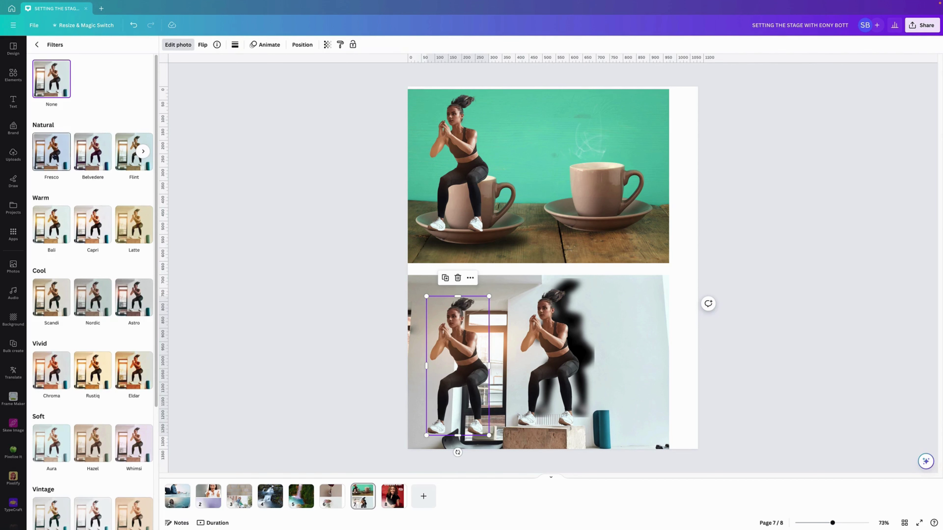
Try the Fresco, Belvedere, Flint, Bali, Latte and Scandi filters in turn on the copied woman by the glass door.
{"action": "left_click", "coordinate": [51, 159]}
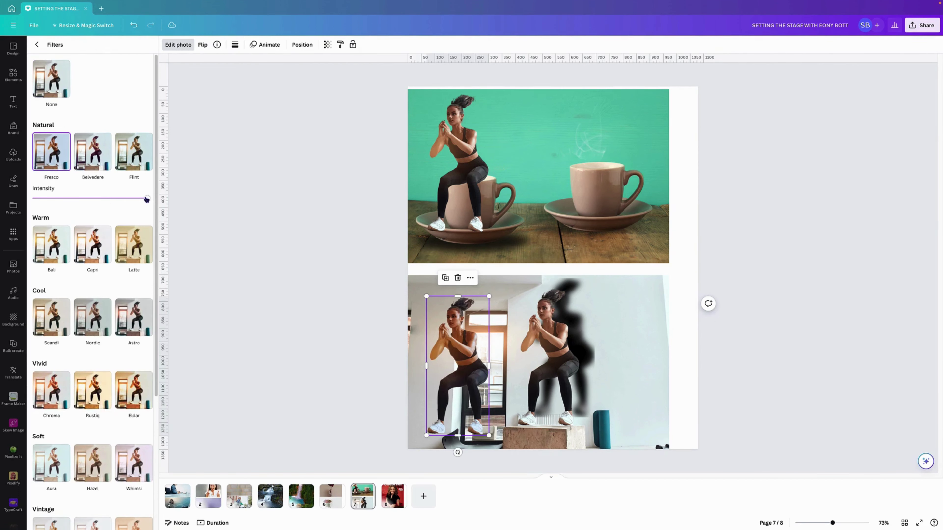
{"action": "mouse_move", "coordinate": [147, 199]}
{"action": "left_mouse_down"}
{"action": "mouse_move", "coordinate": [69, 200]}
{"action": "mouse_move", "coordinate": [147, 197]}
{"action": "left_mouse_up"}
{"action": "left_click", "coordinate": [96, 159]}
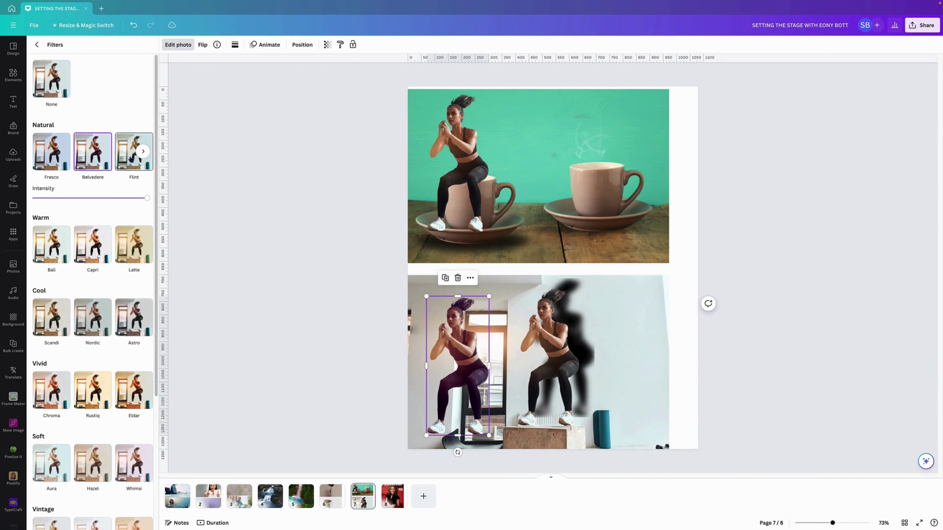
{"action": "left_click", "coordinate": [131, 159]}
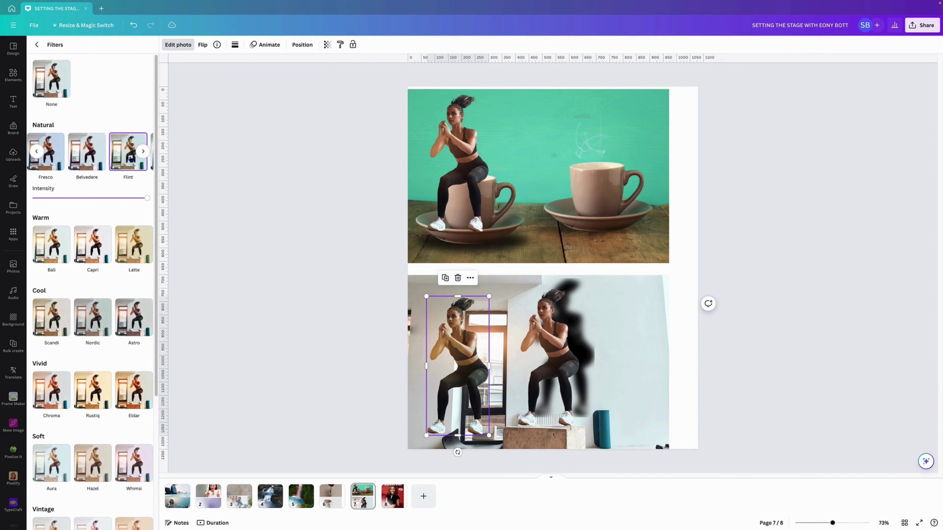
{"action": "left_click", "coordinate": [147, 154]}
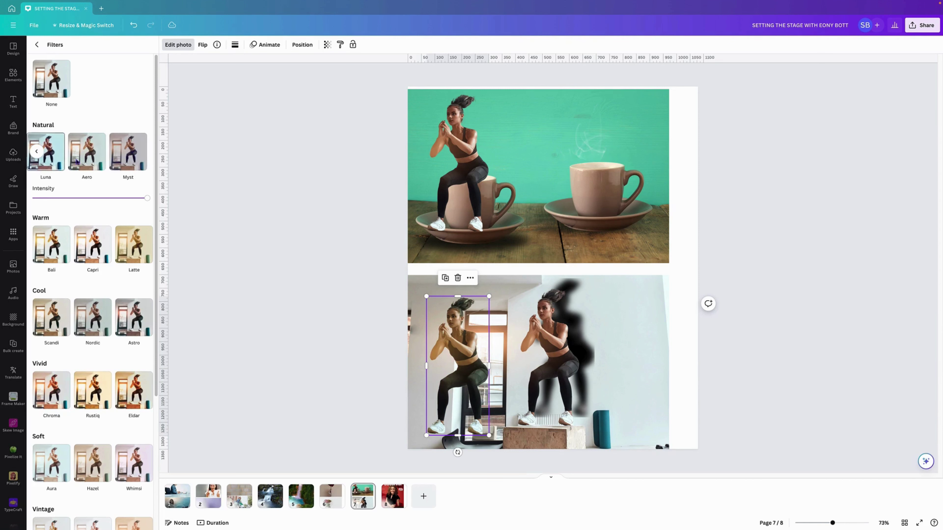
{"action": "left_click", "coordinate": [50, 256]}
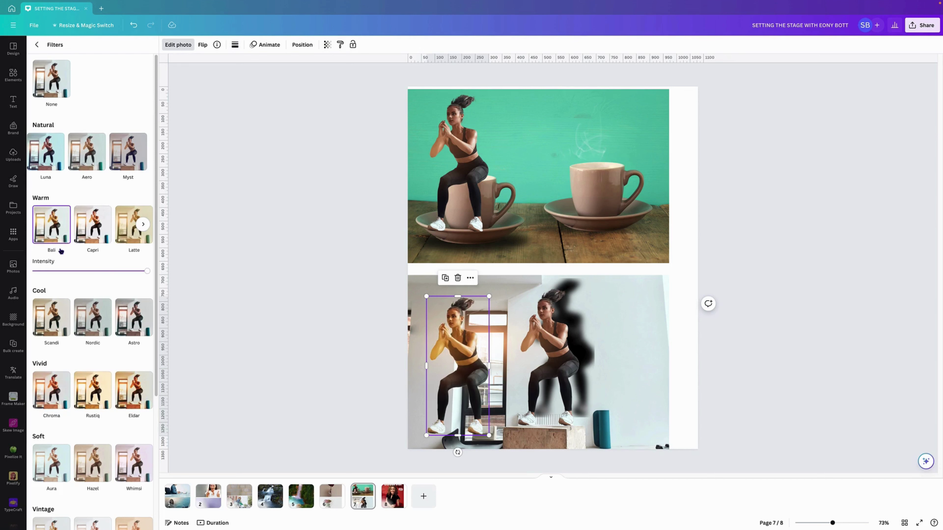
{"action": "left_click", "coordinate": [129, 237]}
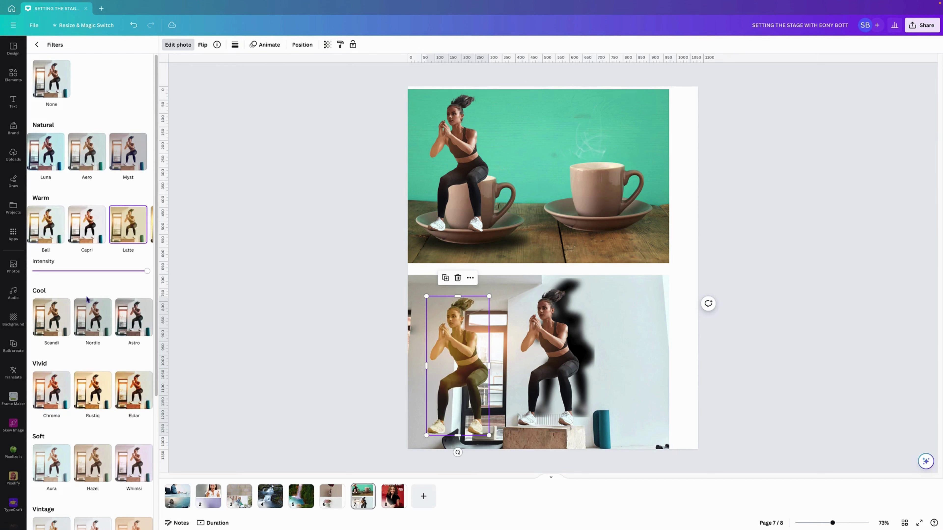
{"action": "left_click", "coordinate": [57, 330]}
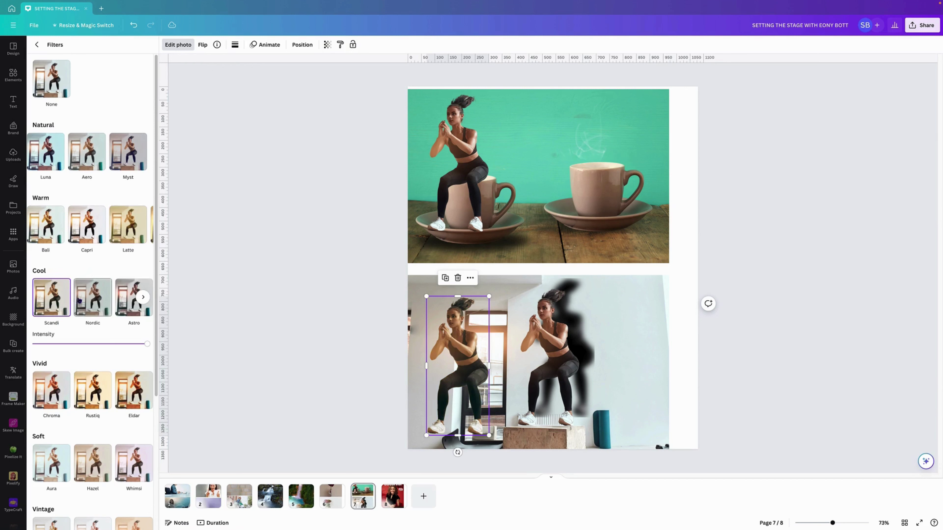
Apply the Noir filter from the Mono group to the woman by the glass door and return to the photo effects.
{"action": "scroll", "coordinate": [95, 314], "scroll_direction": "down", "scroll_amount": 5}
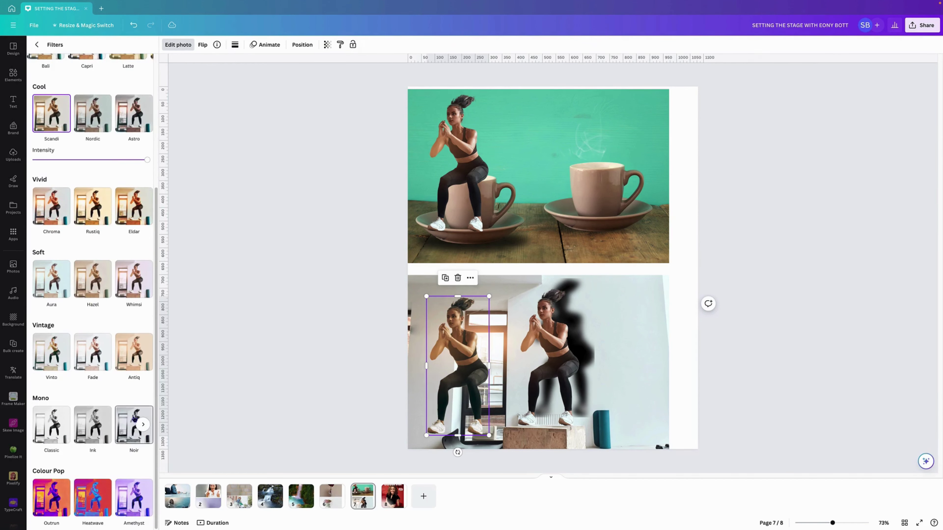
{"action": "left_click", "coordinate": [134, 420]}
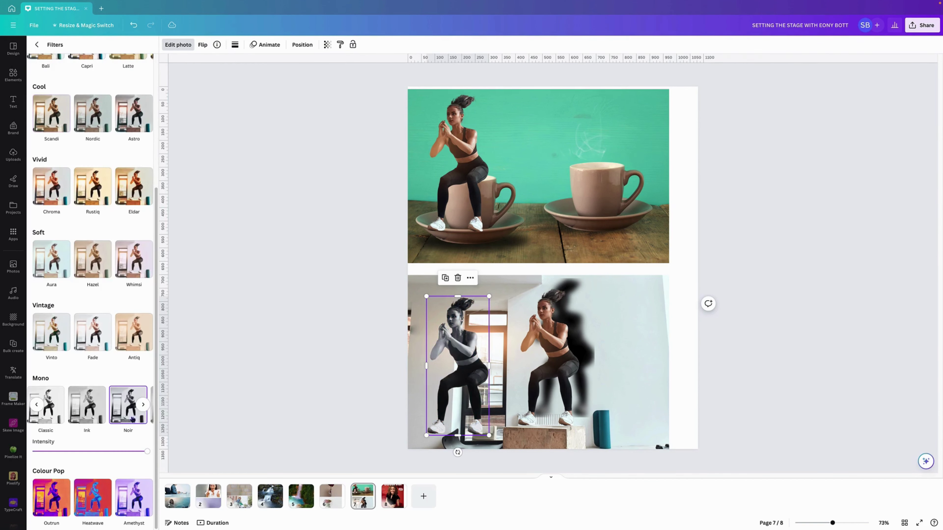
{"action": "left_click", "coordinate": [143, 405]}
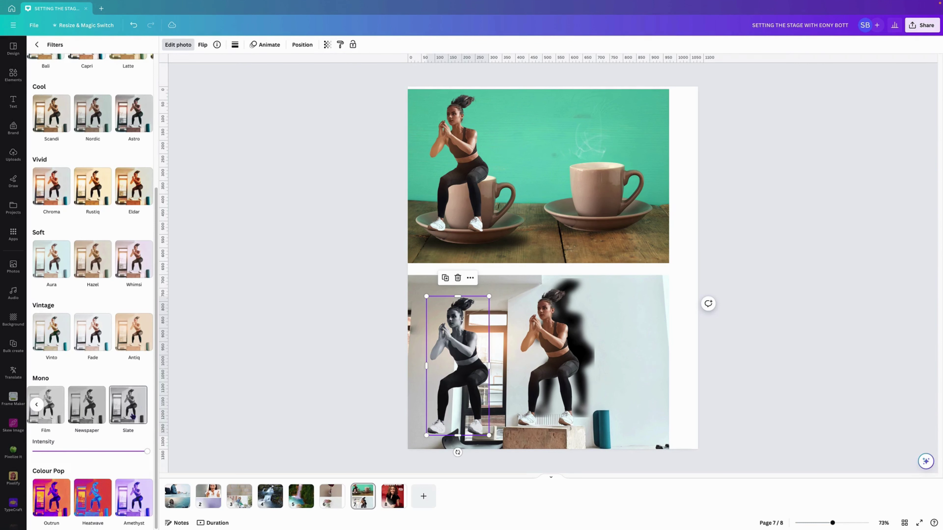
{"action": "scroll", "coordinate": [93, 334], "scroll_direction": "up", "scroll_amount": 1}
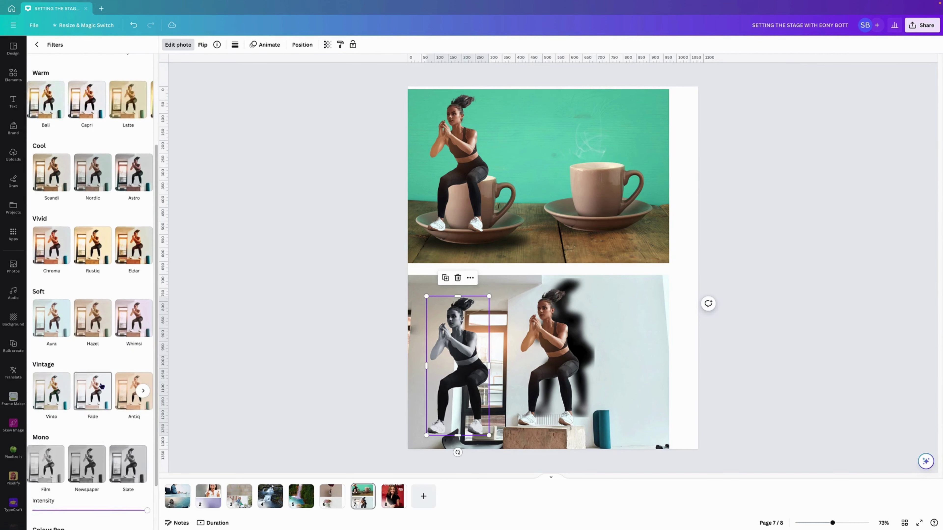
{"action": "scroll", "coordinate": [101, 386], "scroll_direction": "down", "scroll_amount": 1}
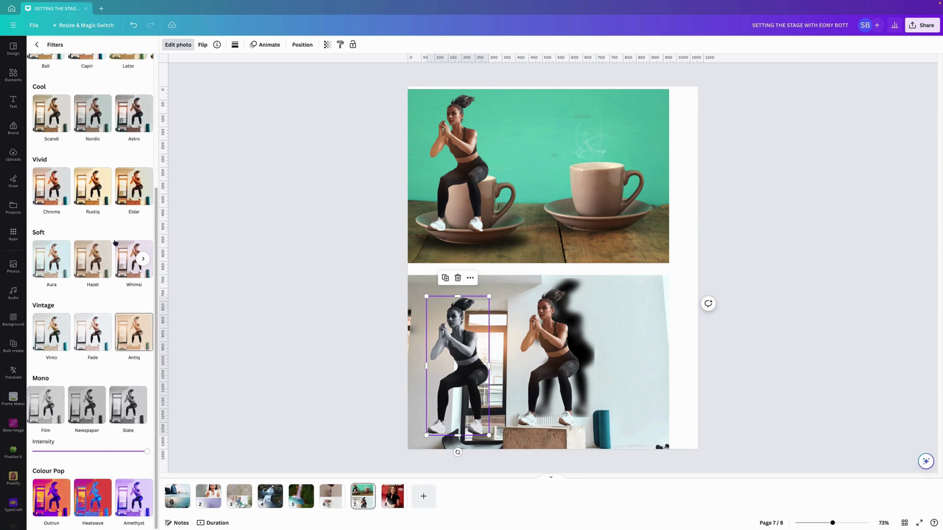
{"action": "left_click", "coordinate": [37, 45]}
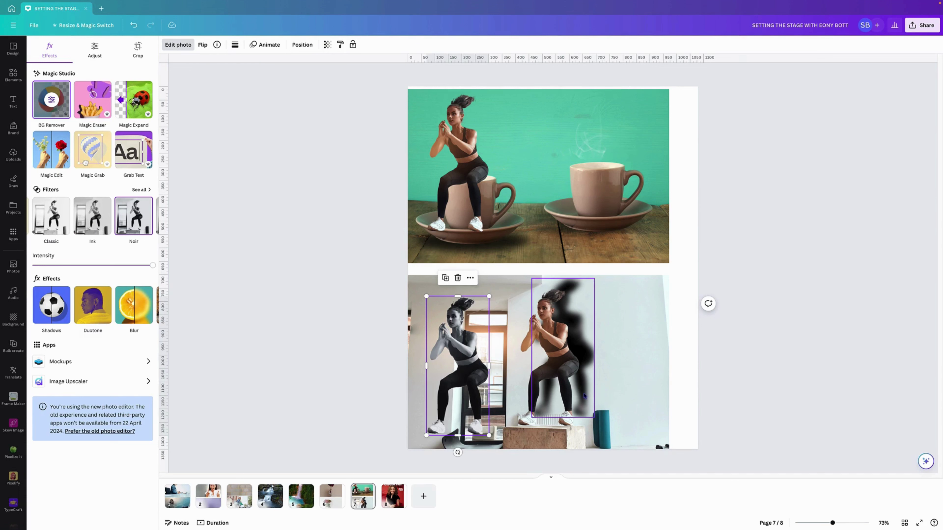
Duplicate the woman on the left cup, place the copy between the two cups and open its shadow effects.
{"action": "left_click", "coordinate": [455, 177]}
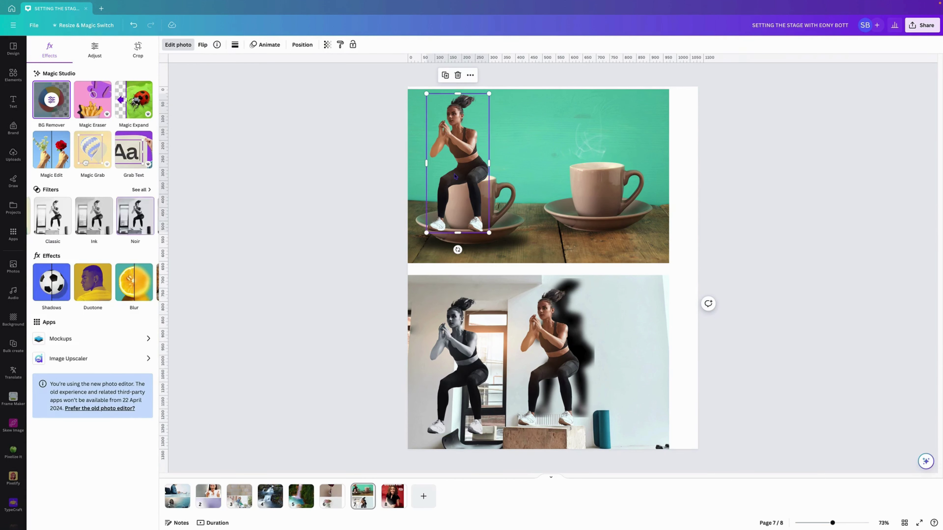
{"action": "left_click", "coordinate": [445, 76]}
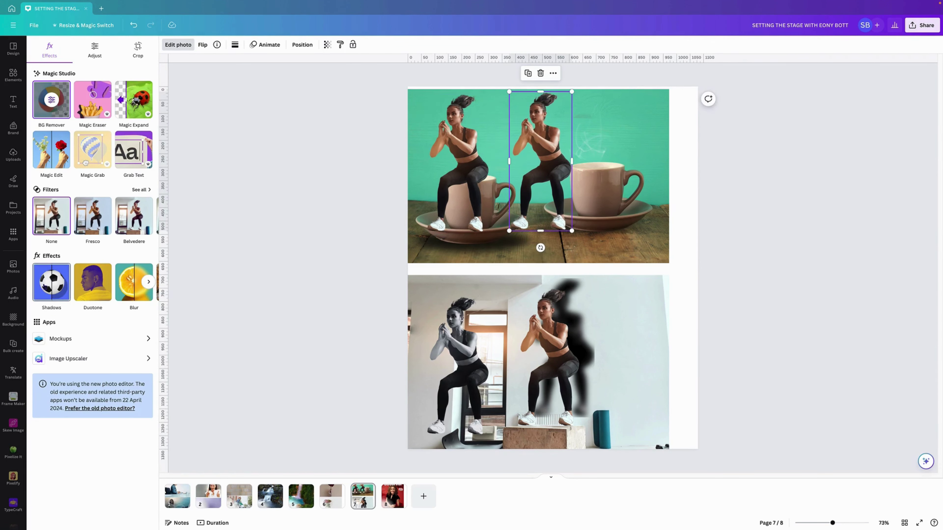
{"action": "left_click", "coordinate": [58, 291]}
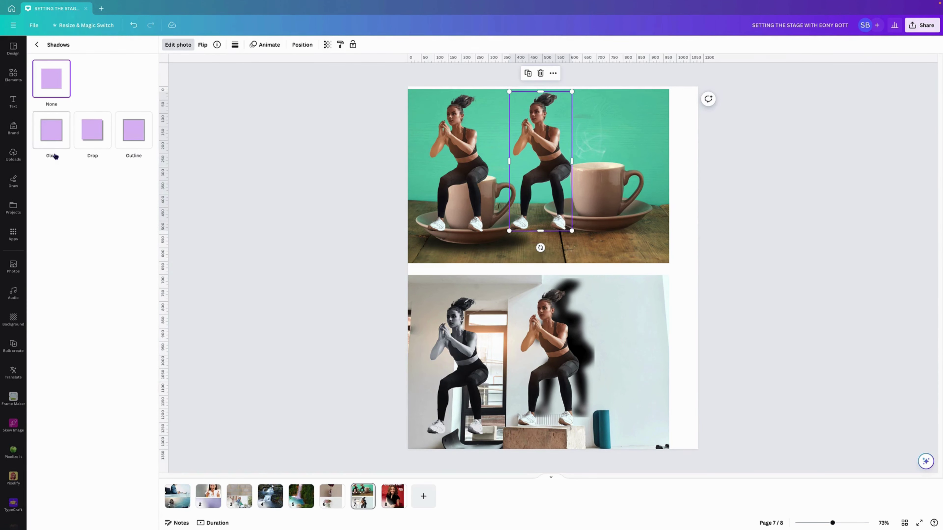
Try the Glow and Drop shadow styles on the woman between the cups, resetting the shadow to None after each.
{"action": "left_click", "coordinate": [51, 136]}
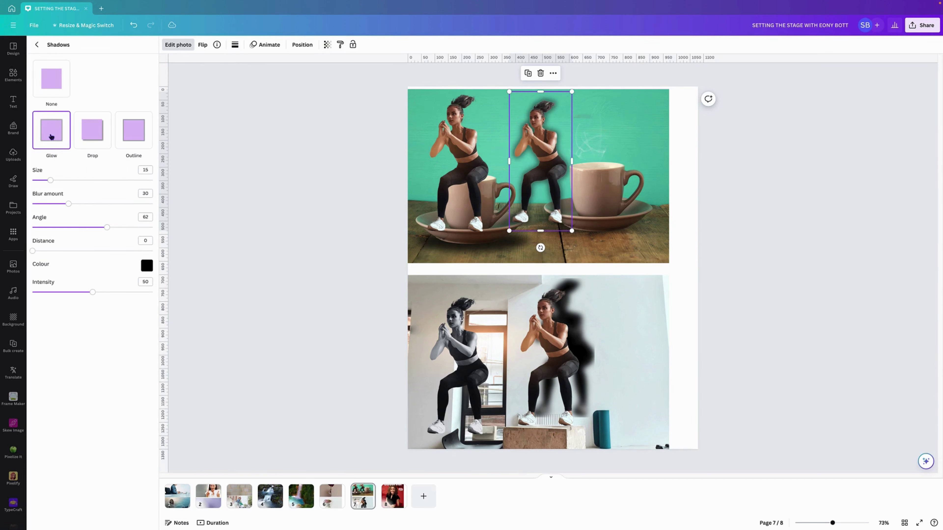
{"action": "left_click", "coordinate": [51, 79]}
{"action": "left_click", "coordinate": [88, 132]}
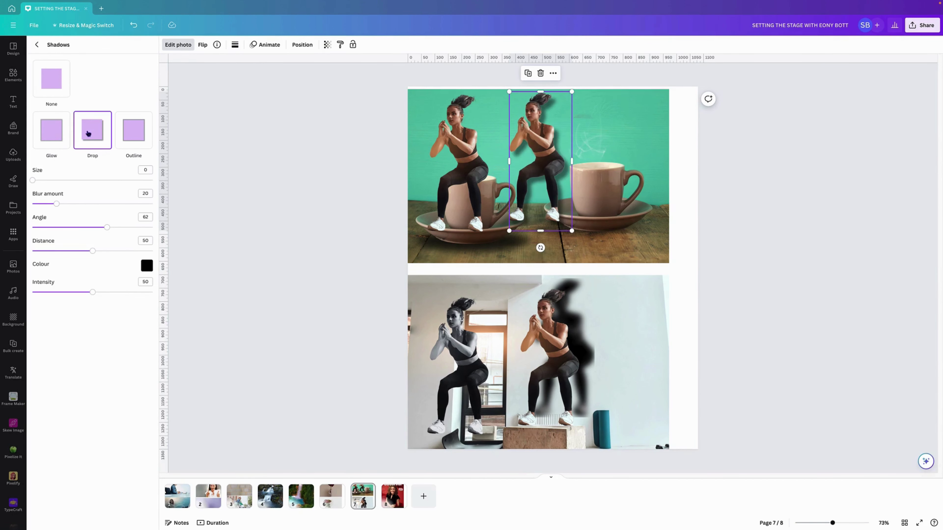
{"action": "left_click", "coordinate": [53, 83]}
Try the Outline shadow style on the woman between the cups, reset the shadow to None and return to the photo effects.
{"action": "left_click", "coordinate": [132, 135]}
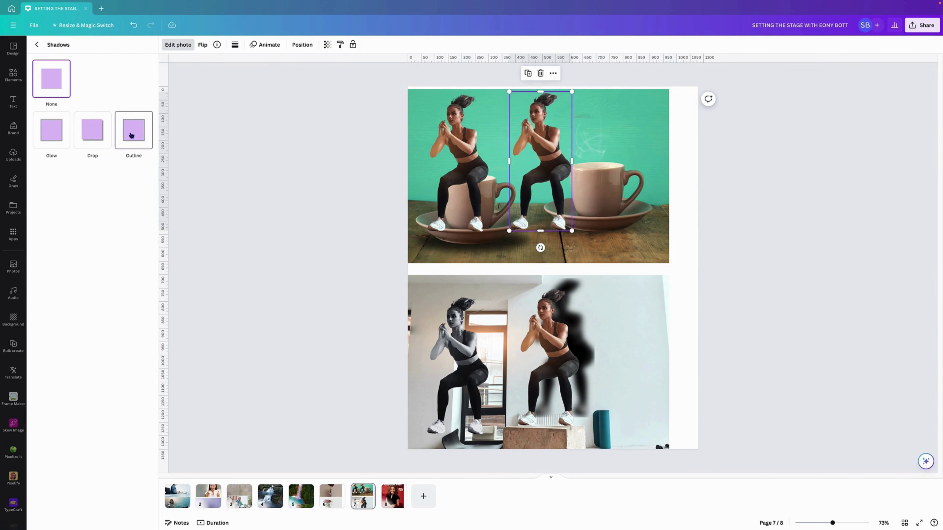
{"action": "left_click", "coordinate": [52, 83]}
{"action": "left_click", "coordinate": [37, 45]}
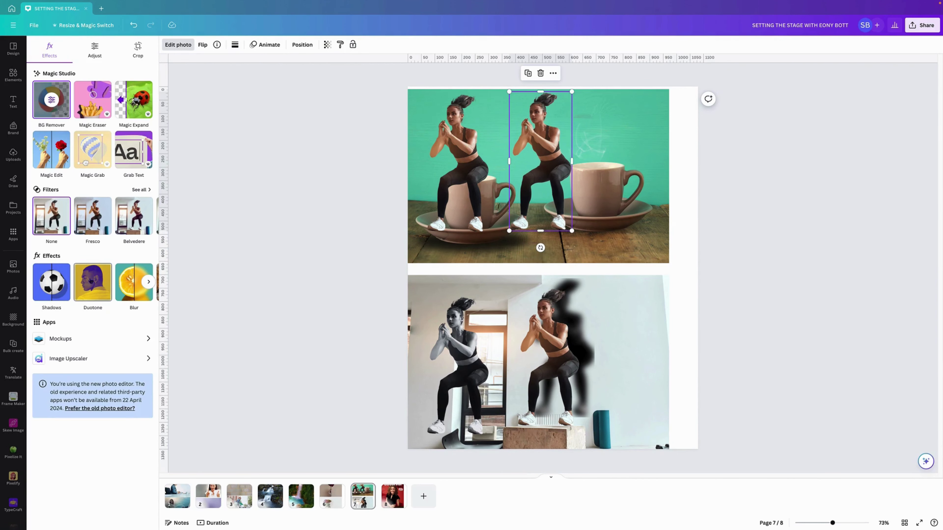
Try a custom duotone with #CD3333 highlights on the woman between the cups, reset it to None and show the remaining photo effects.
{"action": "left_click", "coordinate": [91, 281]}
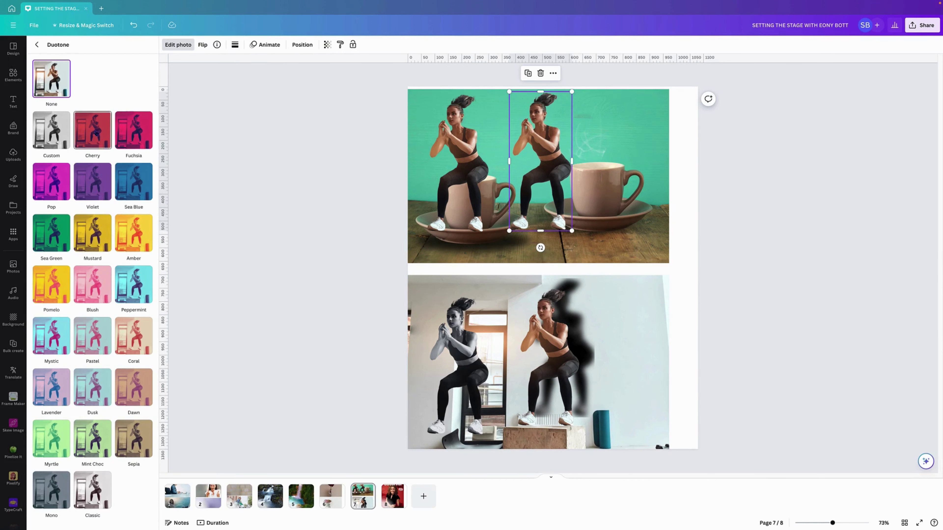
{"action": "left_click", "coordinate": [67, 129]}
{"action": "left_click", "coordinate": [141, 168]}
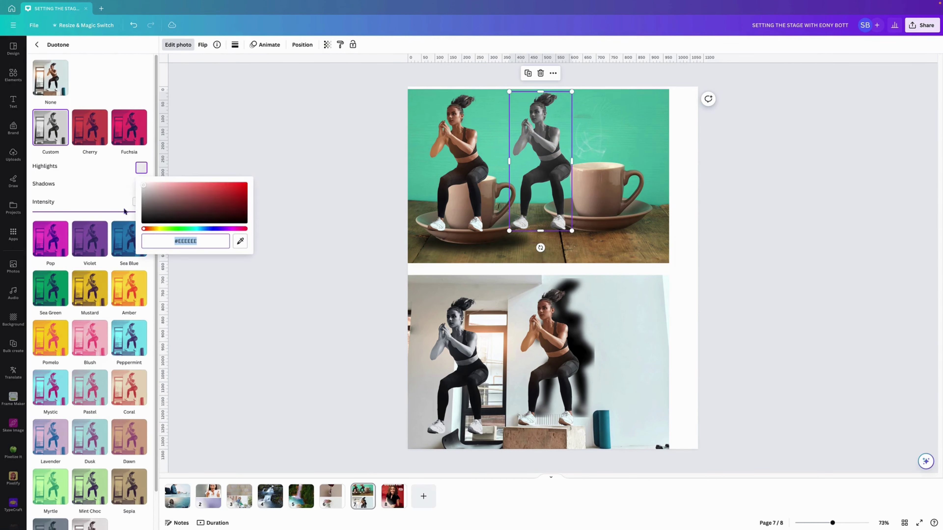
{"action": "left_click", "coordinate": [221, 191]}
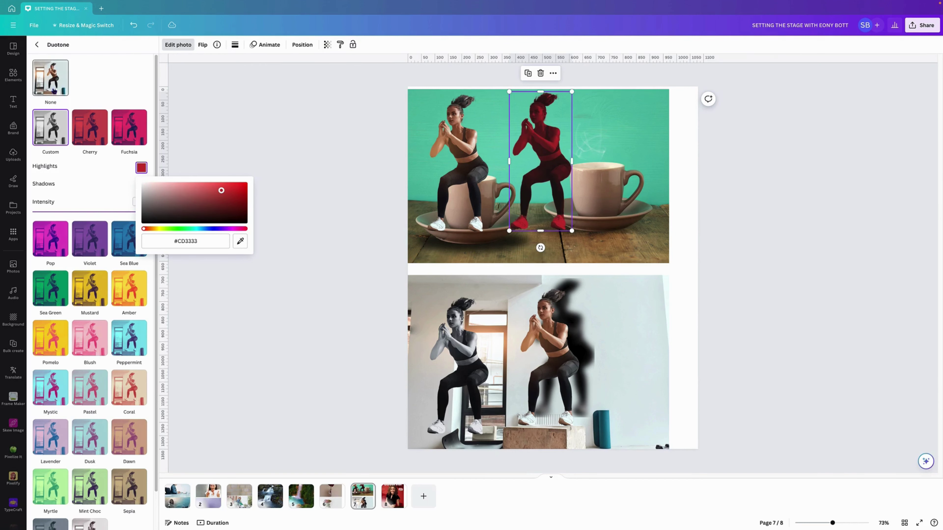
{"action": "left_click", "coordinate": [50, 78]}
{"action": "left_click", "coordinate": [37, 46]}
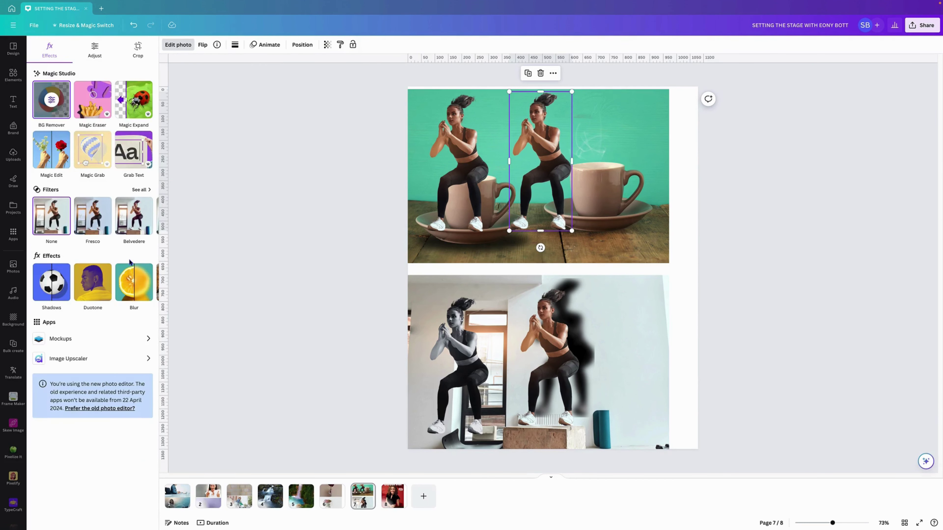
{"action": "left_click", "coordinate": [149, 282]}
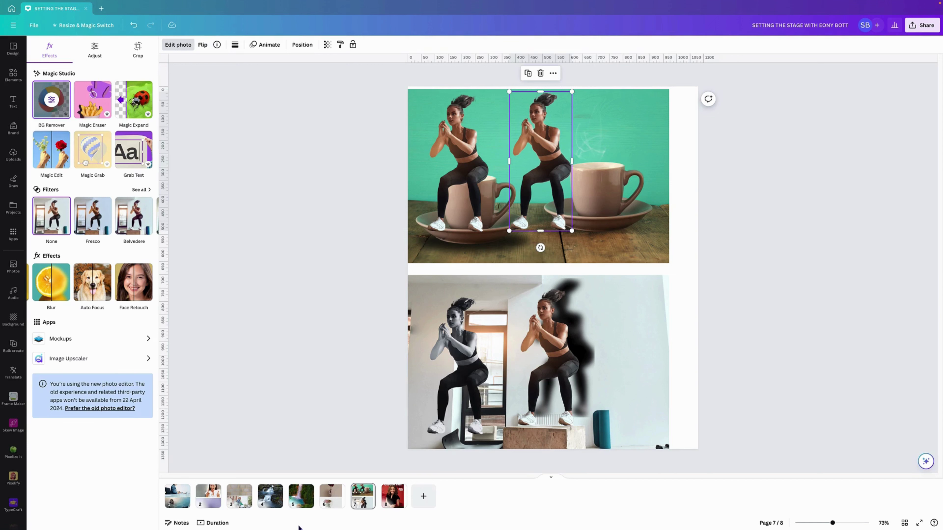
Review pages 1 to 8 in order, opening the photo editing options for the rose photo on page 6 along the way.
{"action": "left_click", "coordinate": [178, 496]}
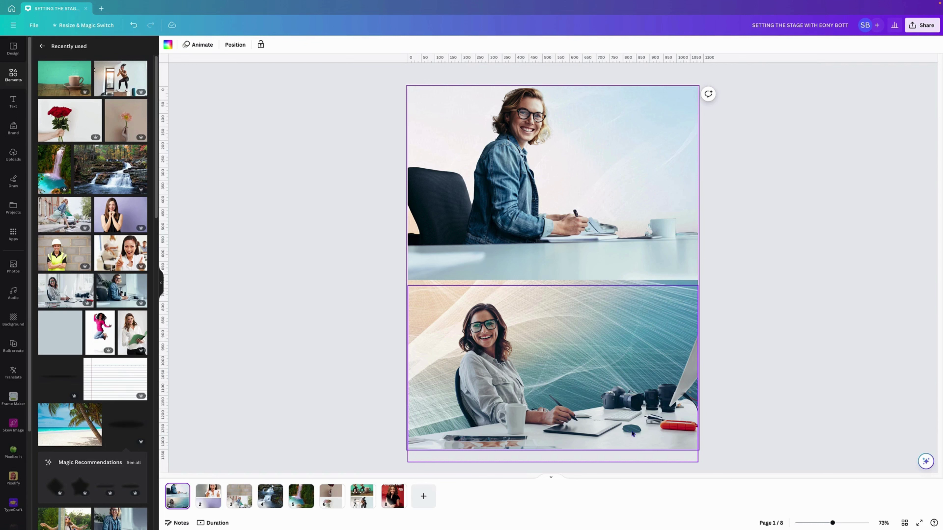
{"action": "left_click", "coordinate": [213, 489]}
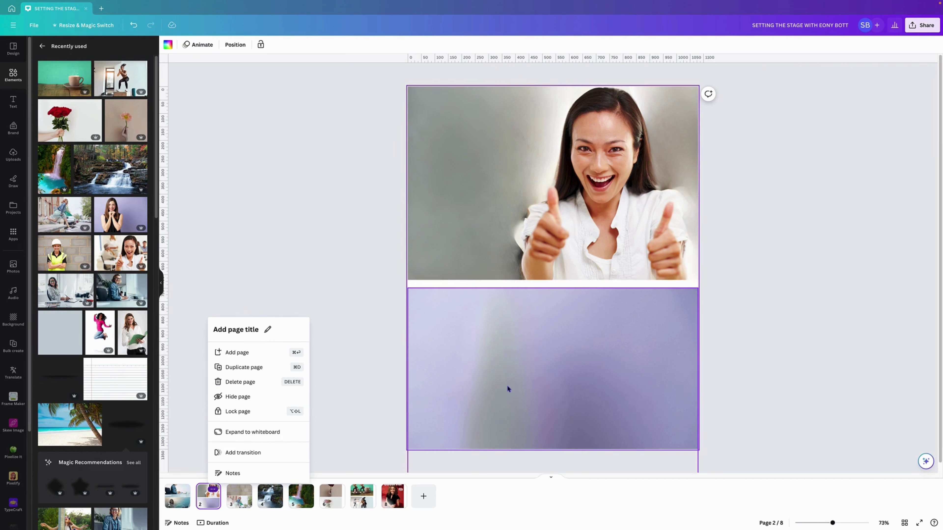
{"action": "key", "text": "Right"}
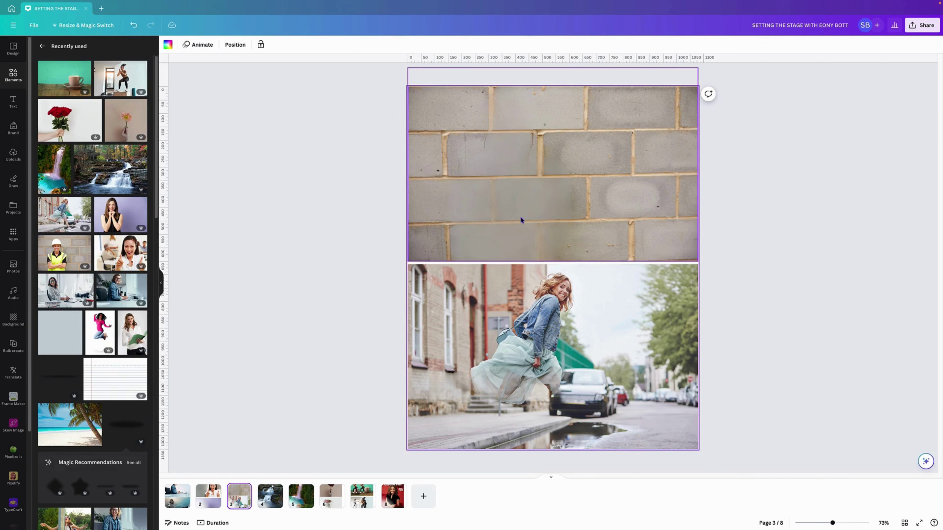
{"action": "left_click", "coordinate": [273, 492]}
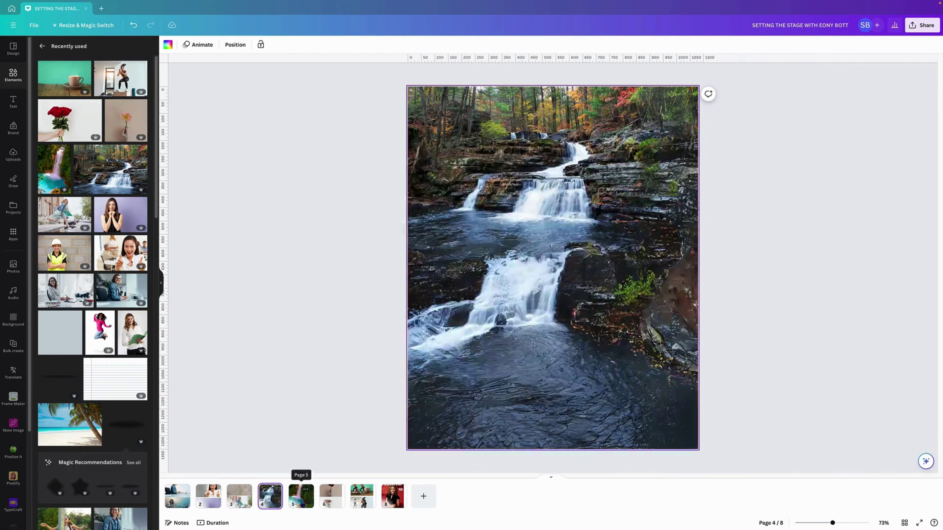
{"action": "left_click", "coordinate": [302, 504]}
{"action": "left_click", "coordinate": [326, 498]}
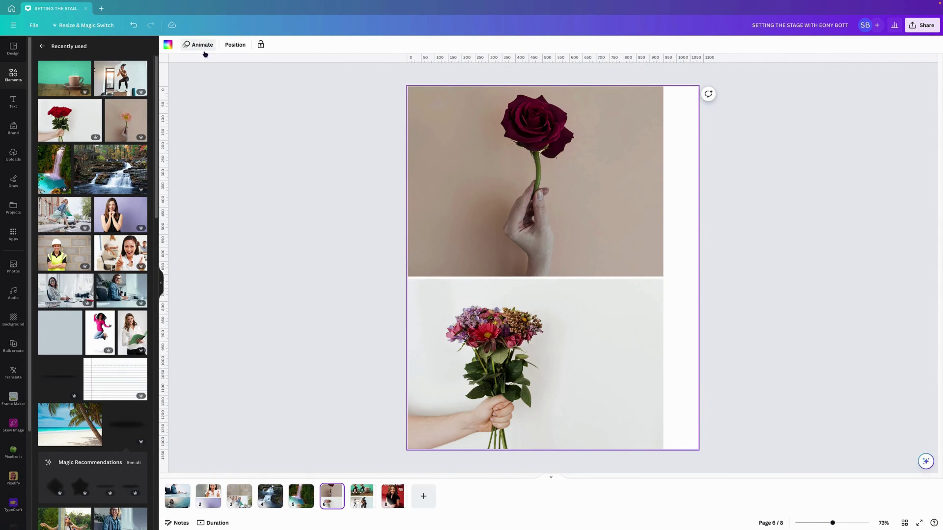
{"action": "left_click", "coordinate": [447, 108]}
{"action": "left_click", "coordinate": [179, 45]}
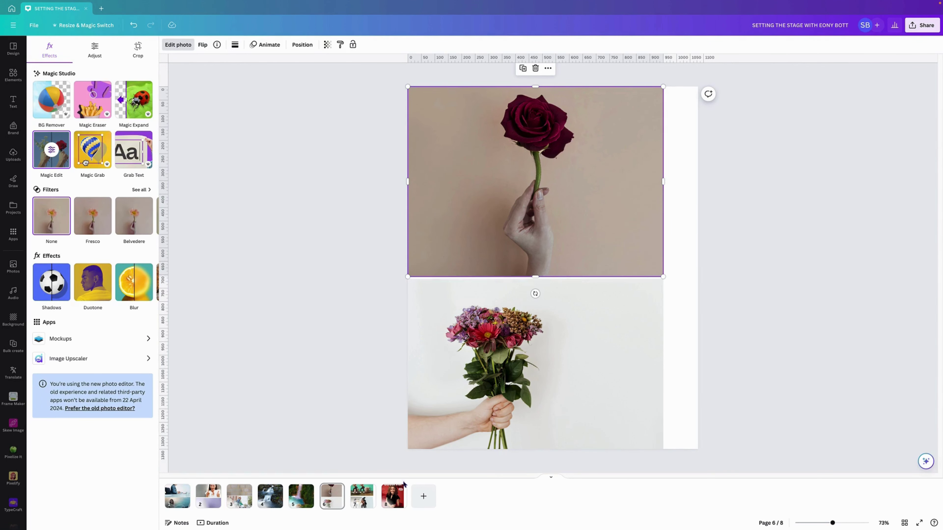
{"action": "left_click", "coordinate": [363, 497]}
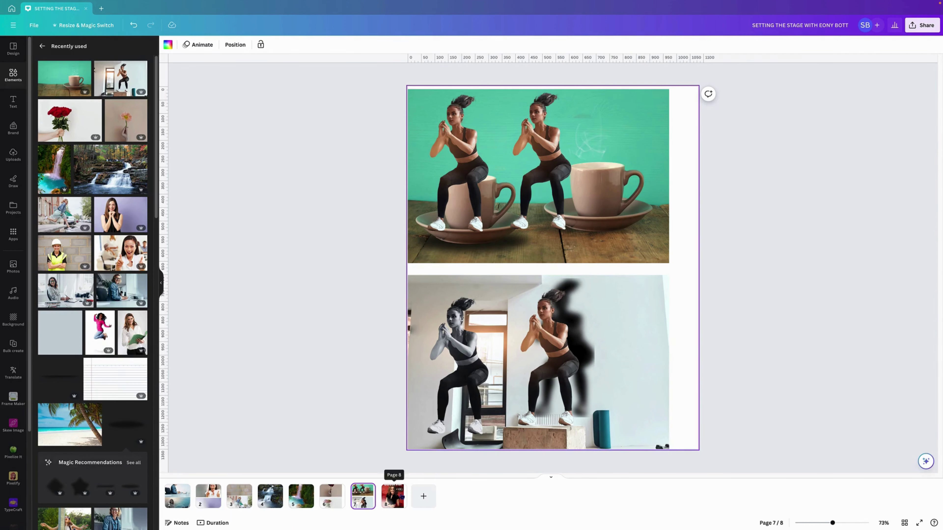
{"action": "left_click", "coordinate": [393, 496]}
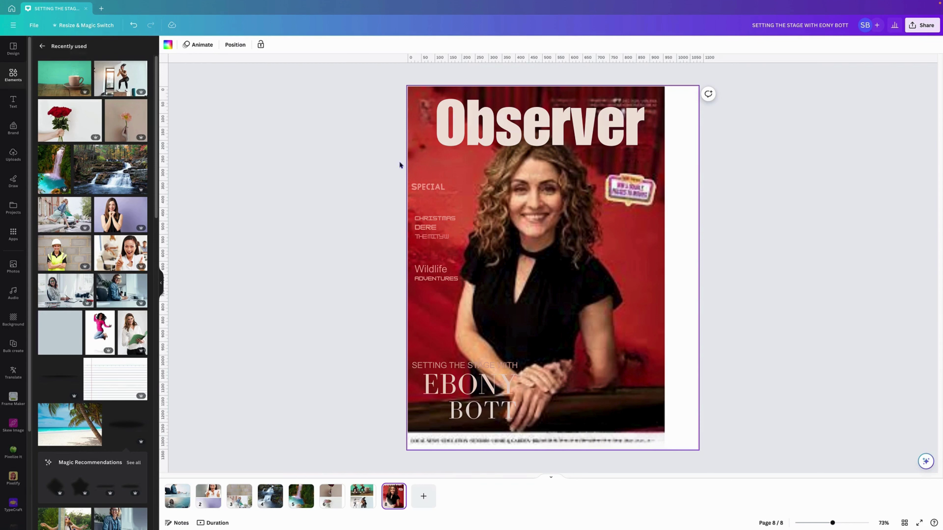
{"action": "mouse_move", "coordinate": [673, 2]}
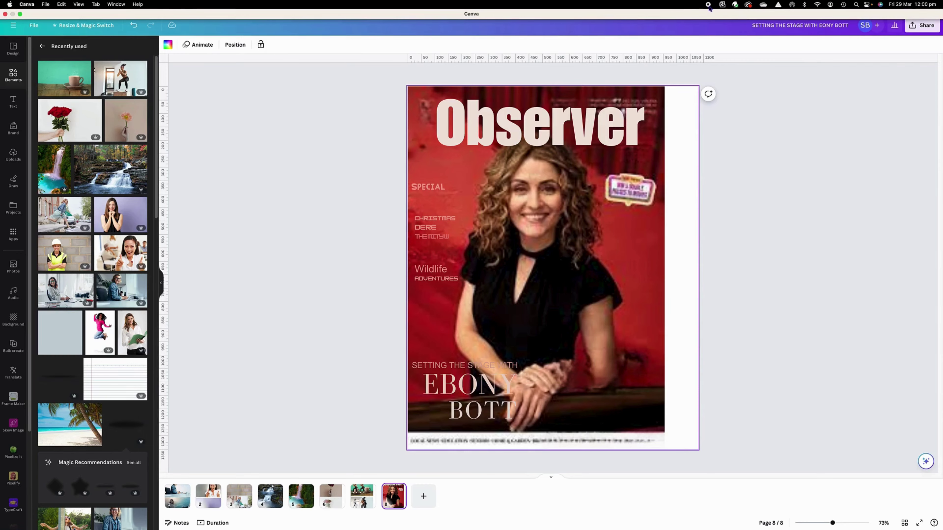